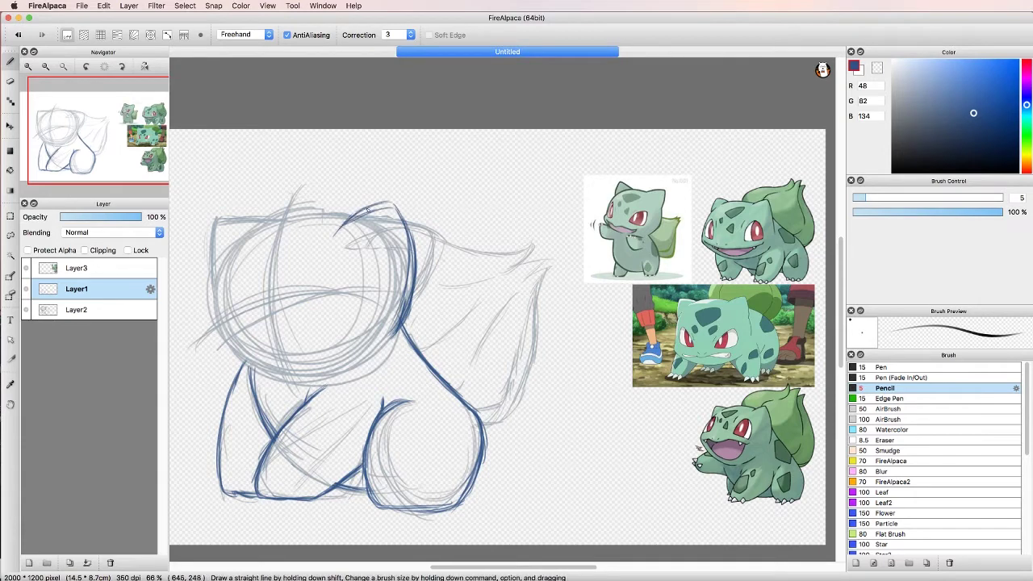
Step: Draw the right ear and the full round head outline in blue pencil over the rough guide circle on Layer1
mouse_move(405, 266)
left_mouse_down()
mouse_move(388, 337)
mouse_move(333, 376)
left_mouse_up()
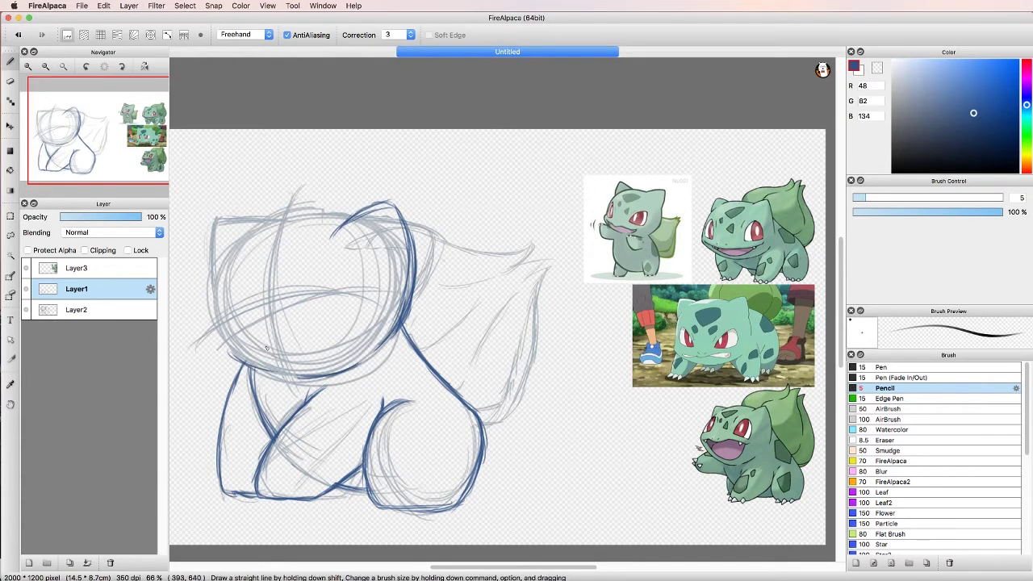
mouse_move(266, 348)
left_mouse_down()
mouse_move(279, 242)
mouse_move(396, 202)
mouse_move(410, 287)
left_mouse_up()
key("super+z")
key("bracketright")
key("super+z")
key("super+z")
key("super+z")
key("bracketleft")
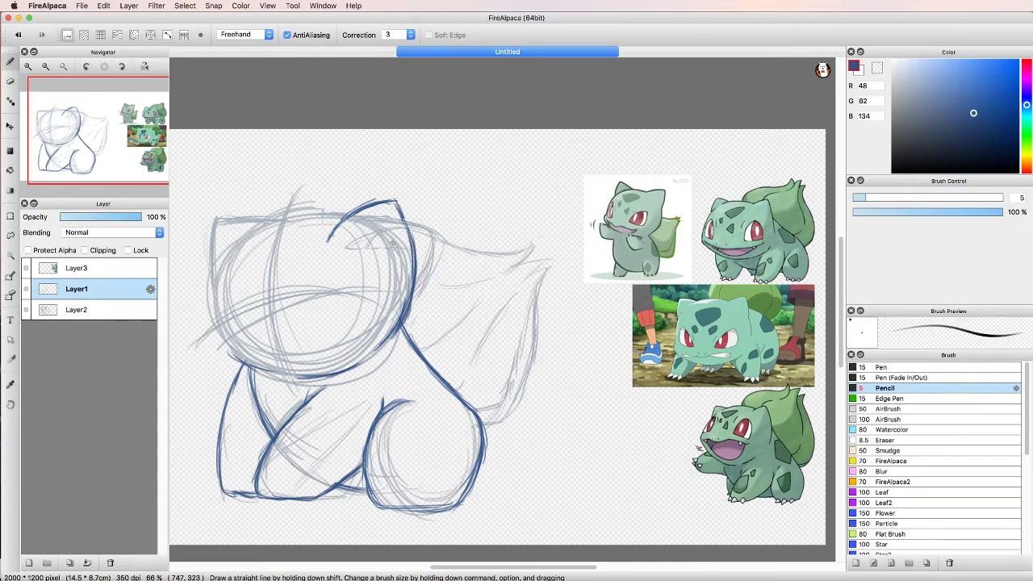
mouse_move(395, 202)
left_mouse_down()
mouse_move(329, 239)
mouse_move(266, 227)
mouse_move(242, 242)
left_mouse_up()
mouse_move(278, 370)
left_mouse_down()
mouse_move(214, 270)
mouse_move(319, 213)
mouse_move(269, 367)
mouse_move(287, 213)
mouse_move(349, 365)
left_mouse_up()
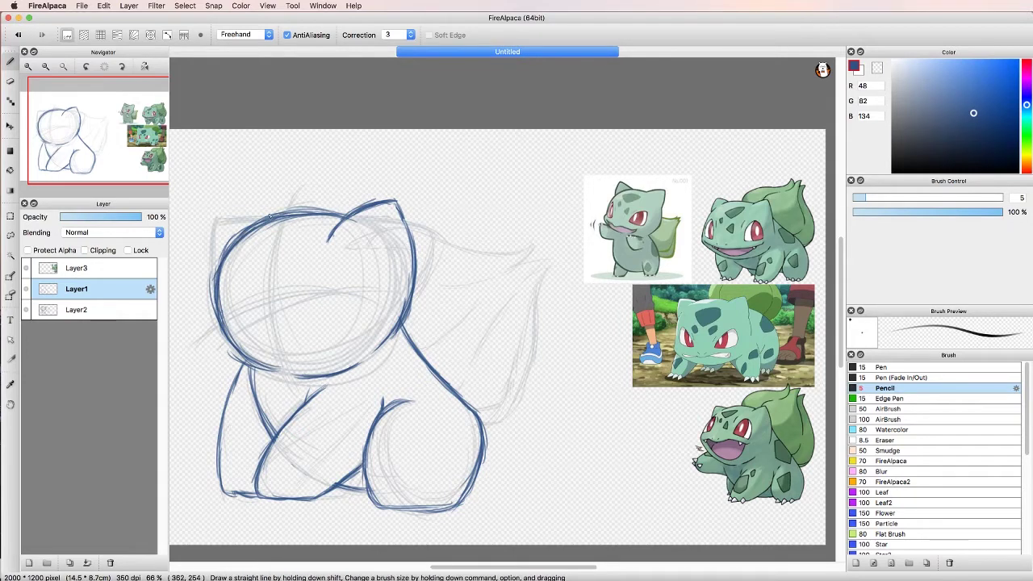
mouse_move(270, 216)
left_mouse_down()
mouse_move(214, 274)
mouse_move(258, 208)
left_mouse_up()
key("super+z")
key("bracketright")
key("super+z")
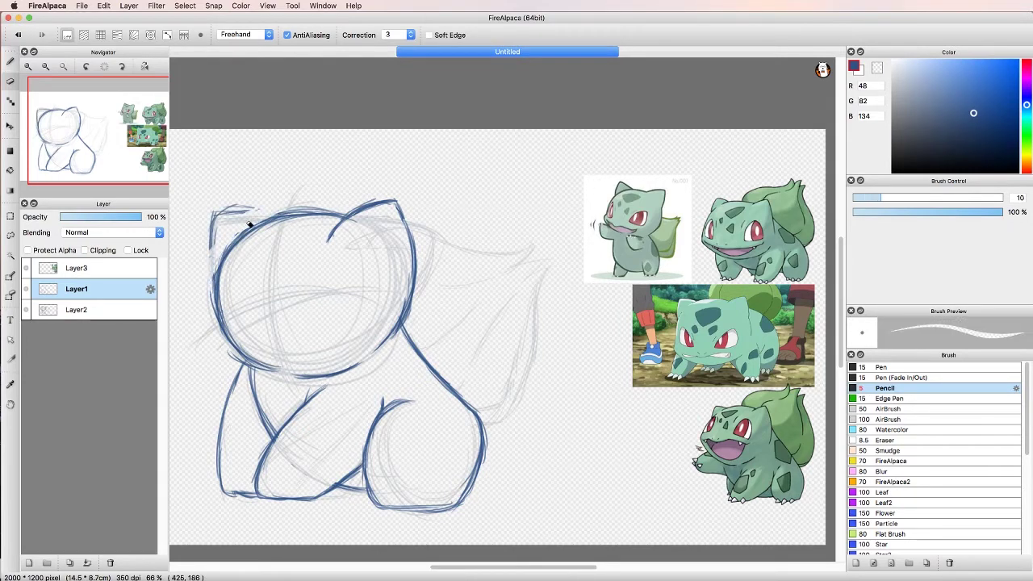
key("super+z")
Step: Add a new layer and sketch the pointed left ear on it, rising from the top of the head outline
key("bracketleft")
key("super+shift+n")
mouse_move(217, 265)
left_mouse_down()
mouse_move(271, 198)
mouse_move(295, 198)
left_mouse_up()
mouse_move(228, 243)
left_mouse_down()
mouse_move(278, 195)
mouse_move(300, 211)
left_mouse_up()
key("bracketright")
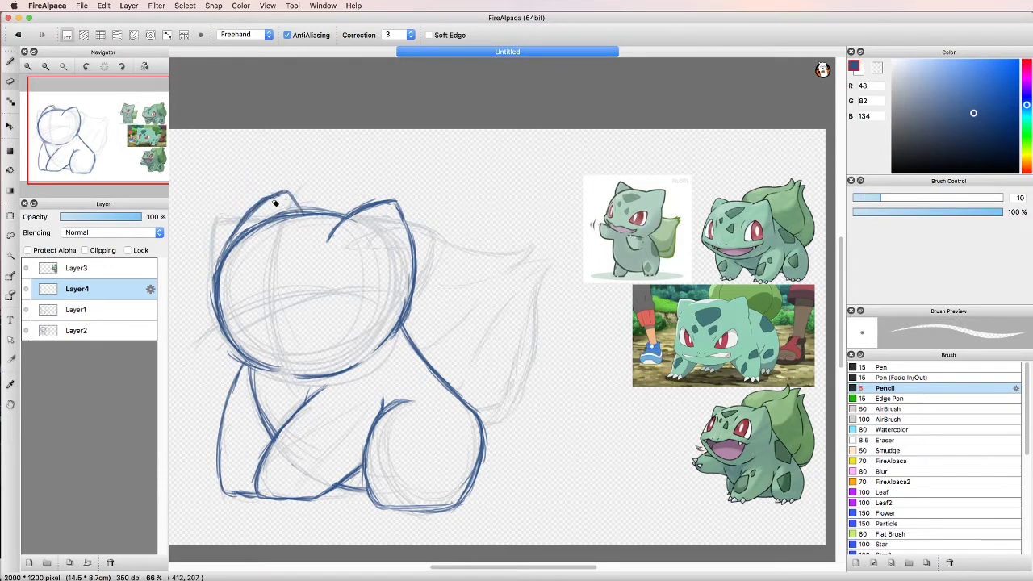
key("super+z")
key("bracketleft")
left_click_drag(235, 238, 275, 192)
mouse_move(227, 253)
left_mouse_down()
mouse_move(252, 206)
mouse_move(307, 216)
left_mouse_up()
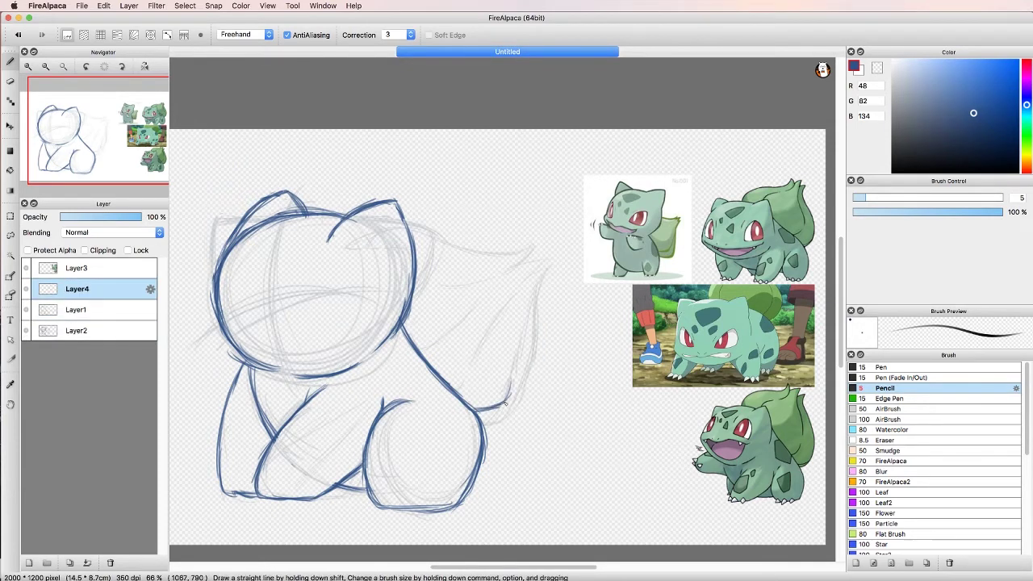
Step: Sketch the bulb's lower and outer contour, curving from the creature's back up to the bulb's tip
mouse_move(505, 402)
left_mouse_down()
mouse_move(548, 266)
mouse_move(478, 413)
left_mouse_up()
left_click_drag(537, 284, 482, 422)
left_click_drag(536, 355, 486, 423)
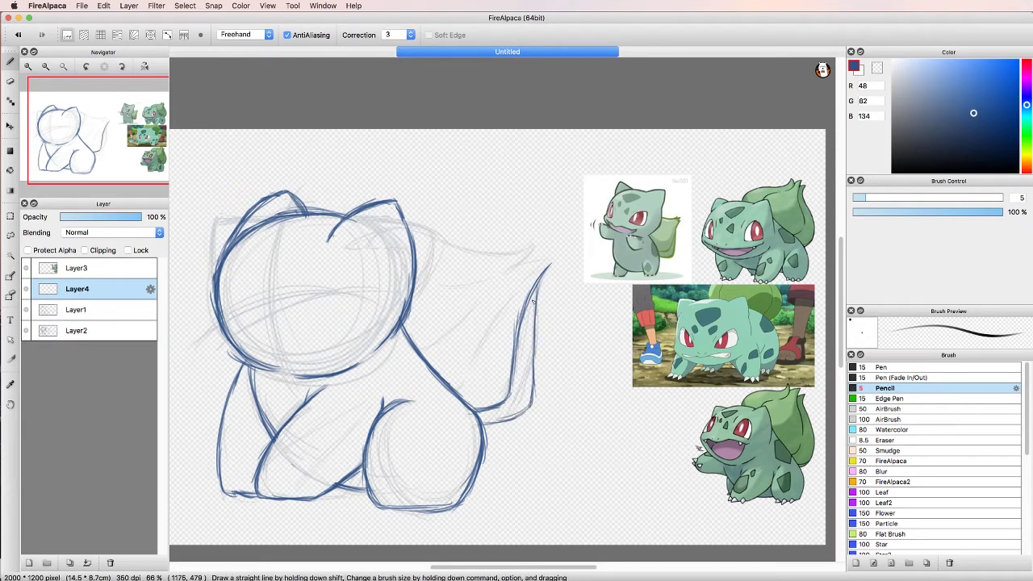
mouse_move(532, 301)
left_mouse_down()
mouse_move(557, 263)
mouse_move(457, 390)
left_mouse_up()
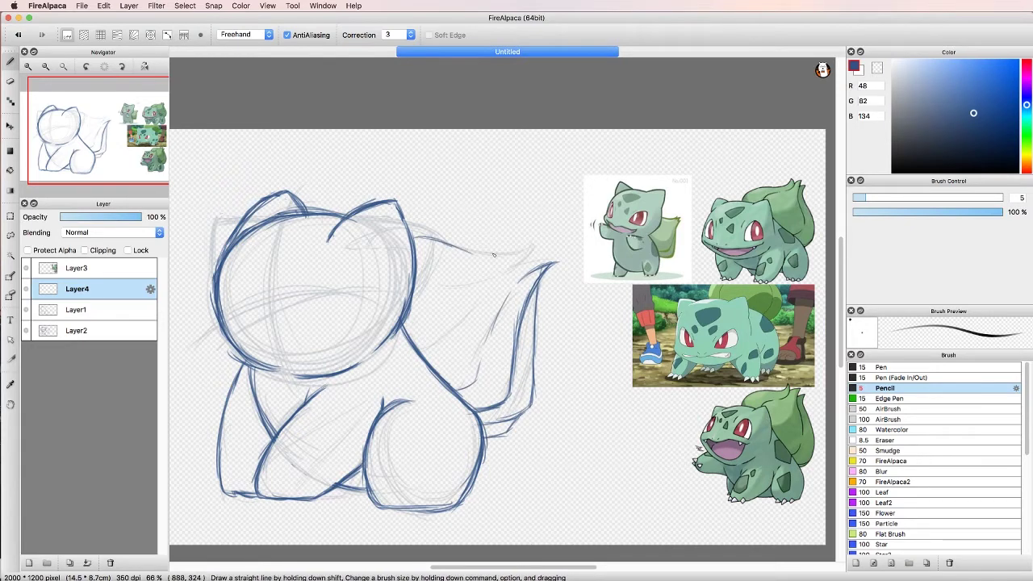
Step: Sketch the bulb's upper contour from behind the head to the tip and add vein lines across its surface
left_click_drag(452, 254, 536, 236)
left_click_drag(416, 281, 473, 276)
left_click_drag(431, 309, 479, 293)
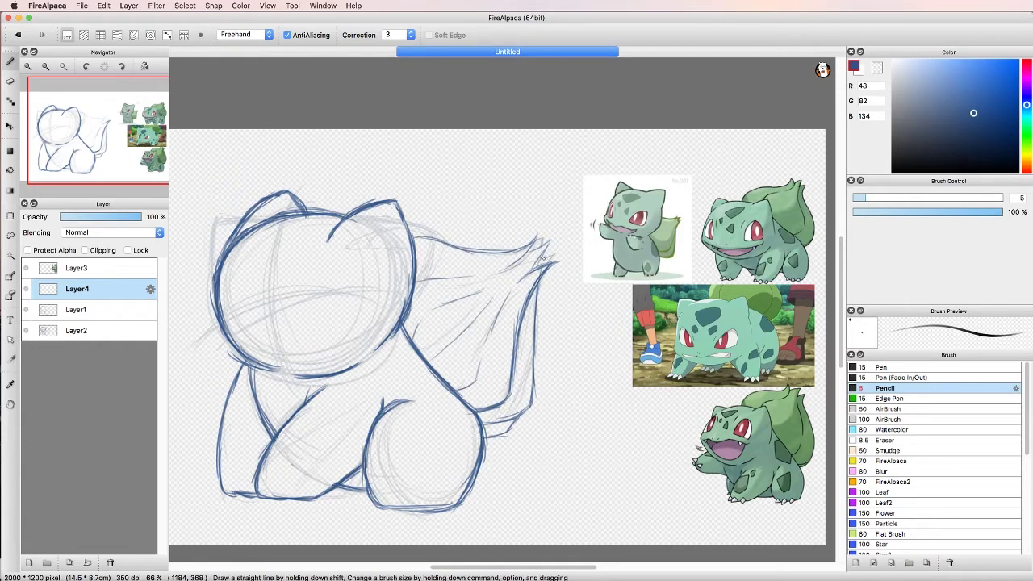
mouse_move(521, 243)
left_mouse_down()
mouse_move(405, 223)
mouse_move(455, 229)
left_mouse_up()
left_click_drag(471, 250, 418, 242)
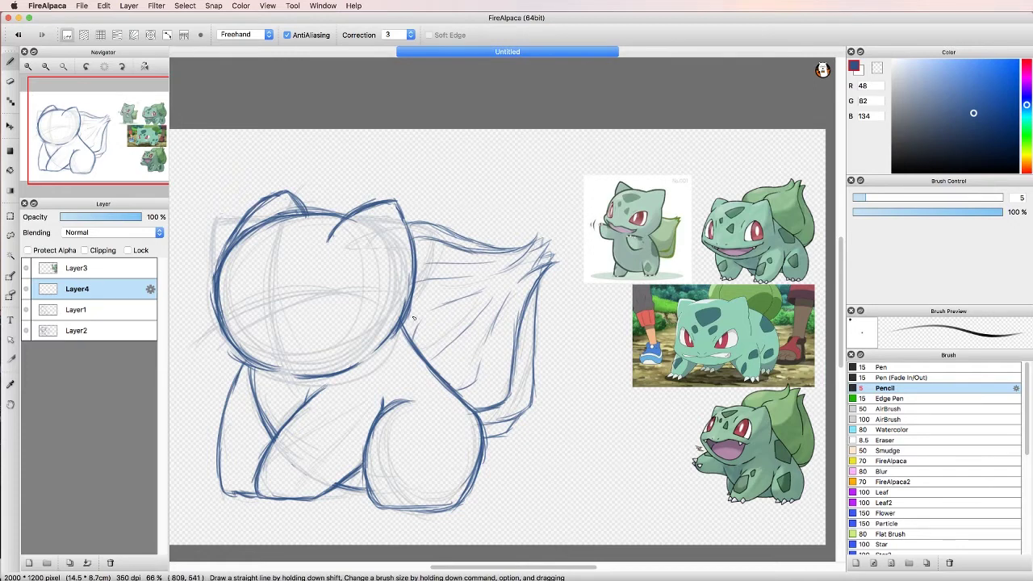
left_click(27, 330)
left_click(27, 329)
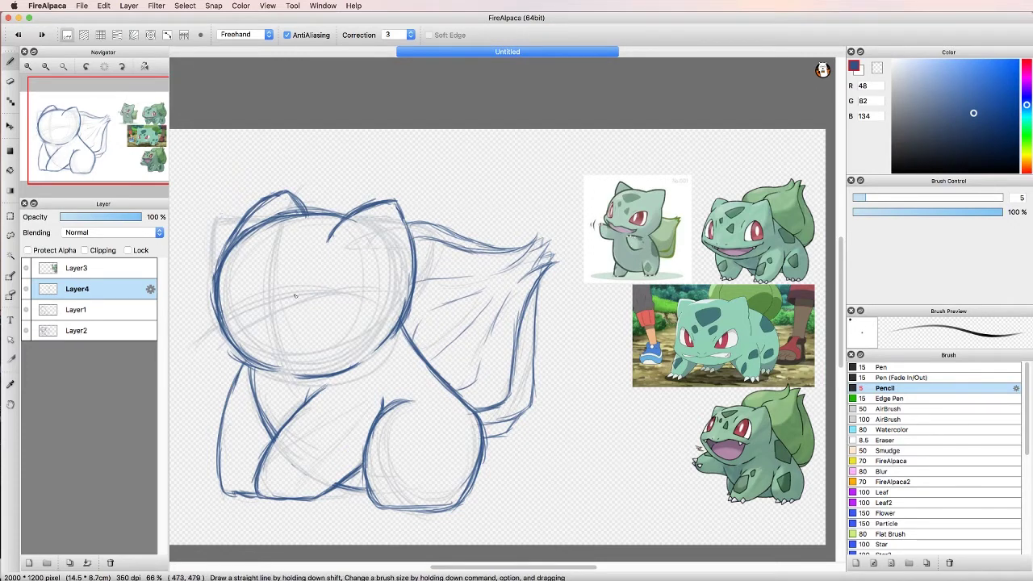
Step: Sketch the right eye on the face with a slanted upper lid, an iris with highlight and a short brow line
mouse_move(292, 294)
left_mouse_down()
mouse_move(328, 292)
mouse_move(334, 263)
left_mouse_up()
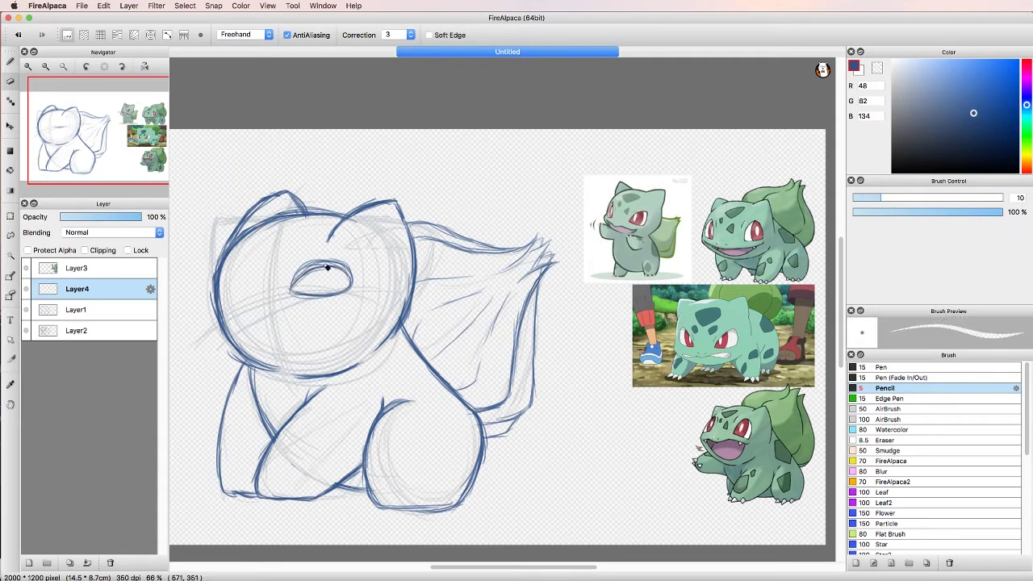
key("super+t")
key("Return")
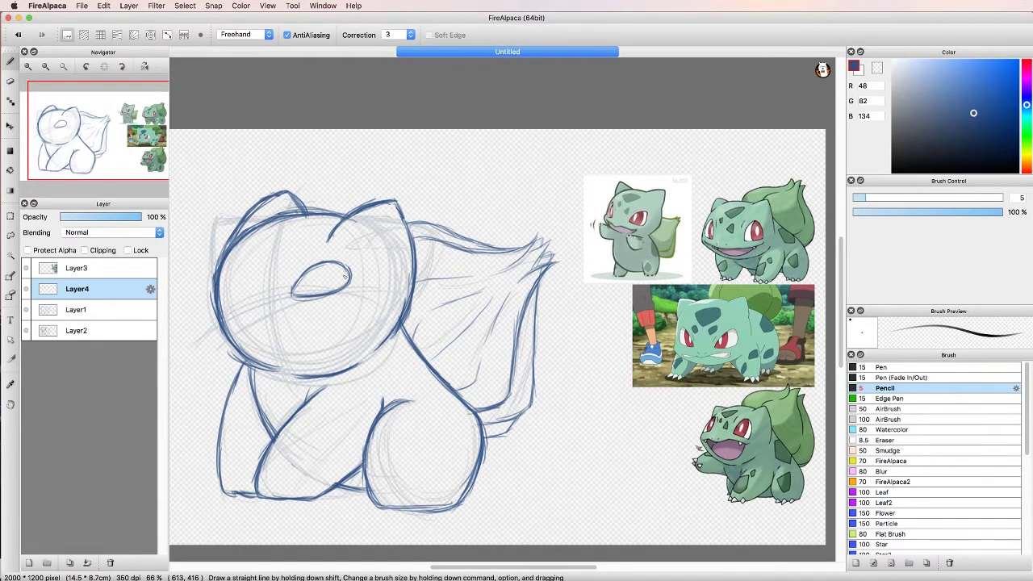
key("Delete")
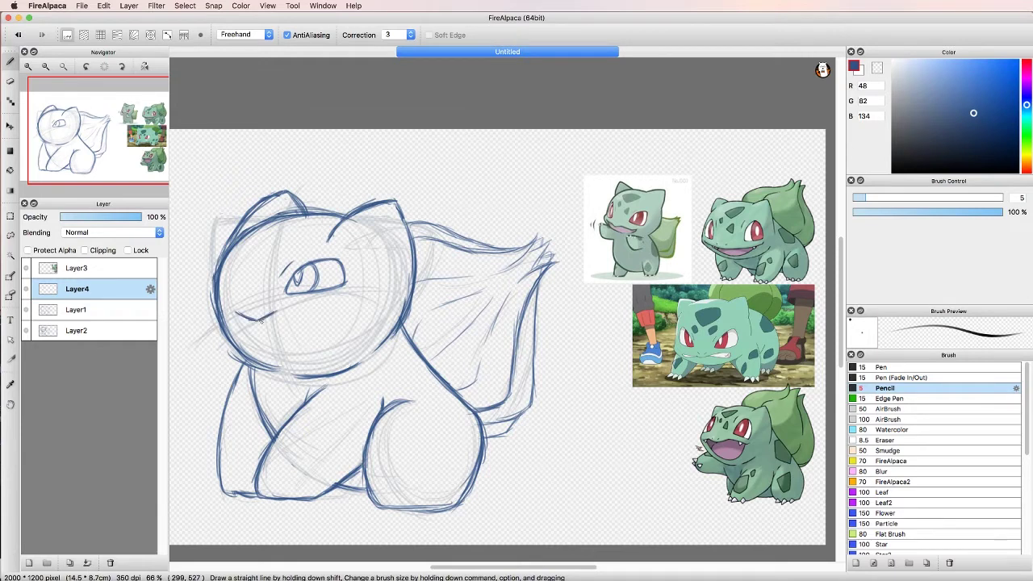
key("super+z")
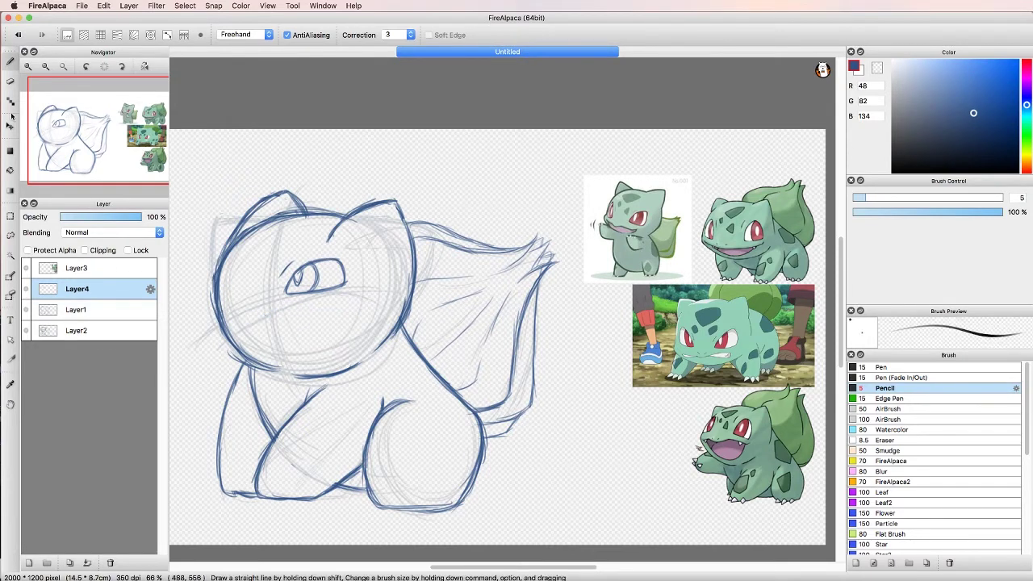
key("super+c")
key("super+v")
key("super+t")
left_click_drag(315, 258, 225, 227)
key("Return")
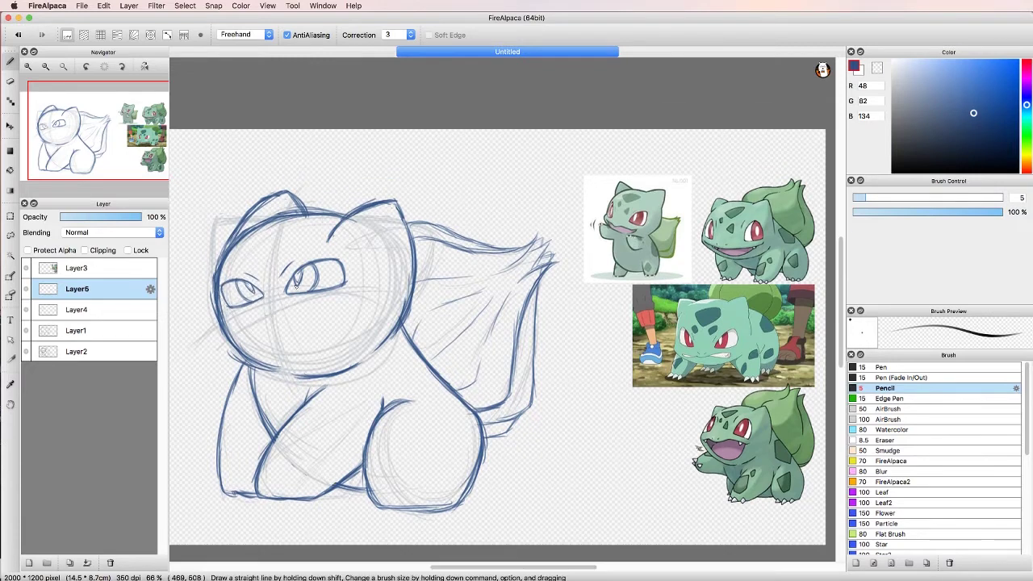
key("super+z")
key("super+z")
key("super+z")
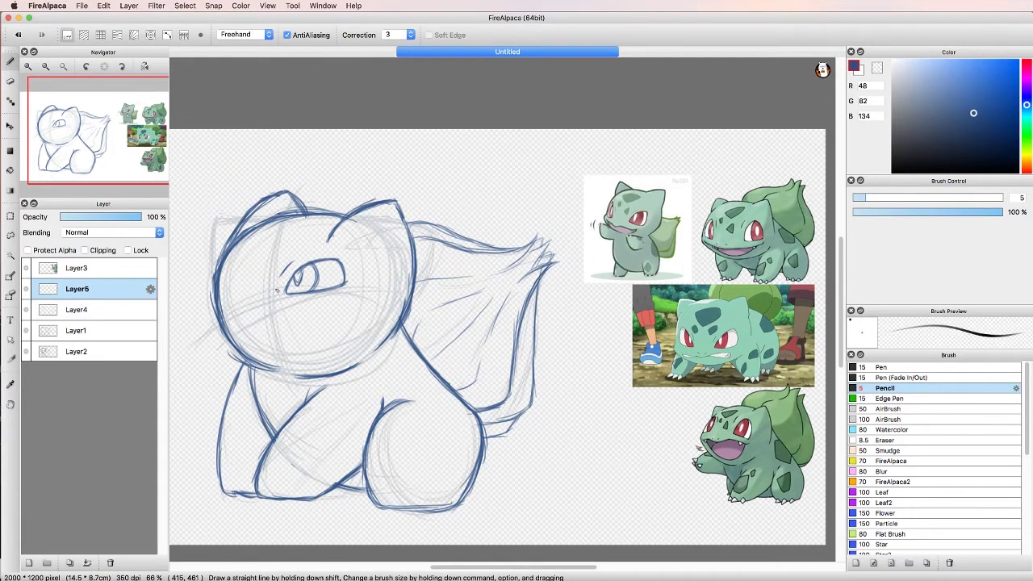
key("super+t")
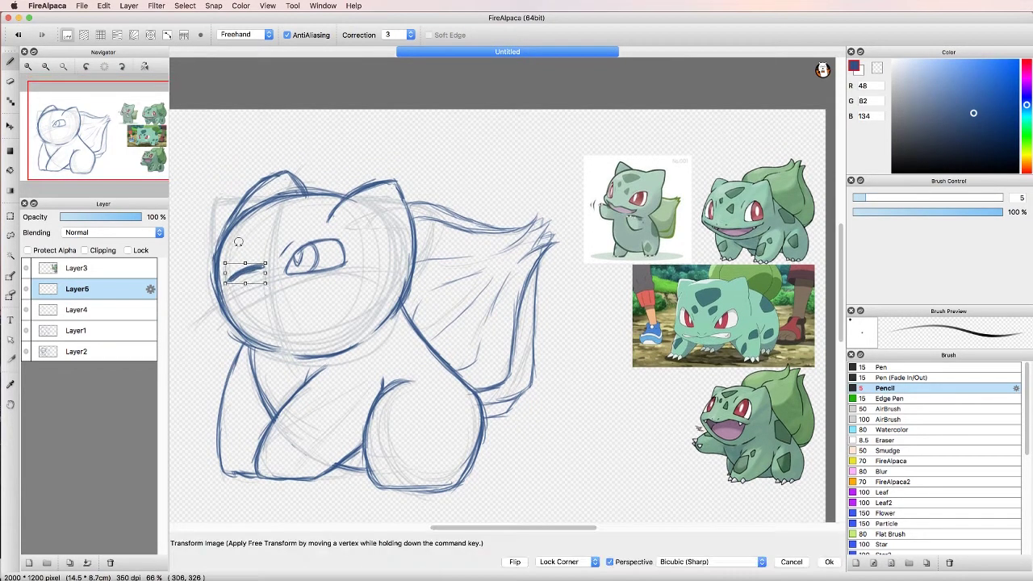
left_click_drag(234, 290, 242, 278)
key("Return")
left_click_drag(288, 313, 246, 317)
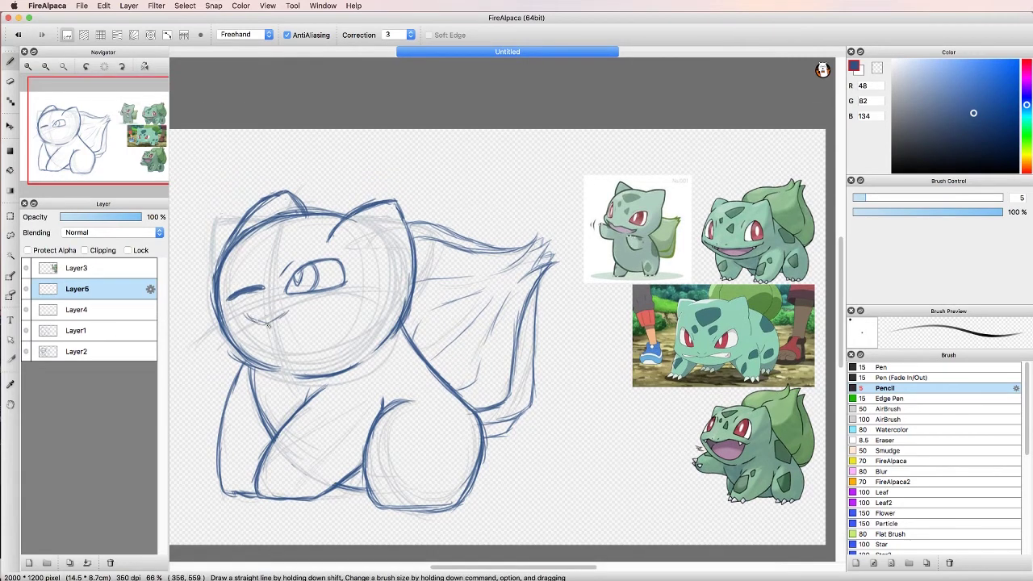
key("super+z")
key("super+z")
key("super+z")
key("super+Tab")
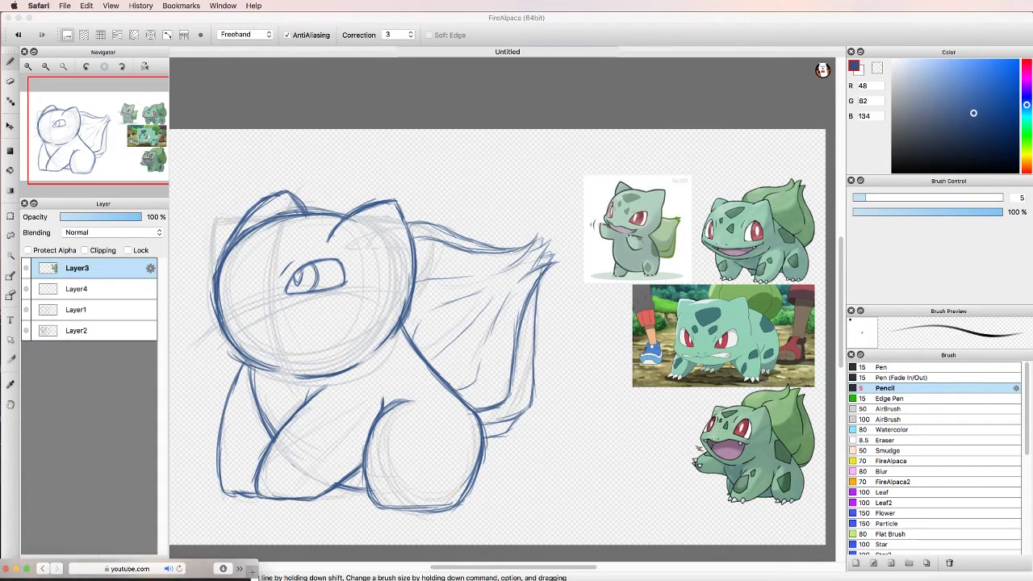
key("super+Tab")
Step: Merge Layer4 down into Layer1 and sketch angular skin spots on the back, hind leg and both front legs
left_click(77, 289)
left_click(108, 562)
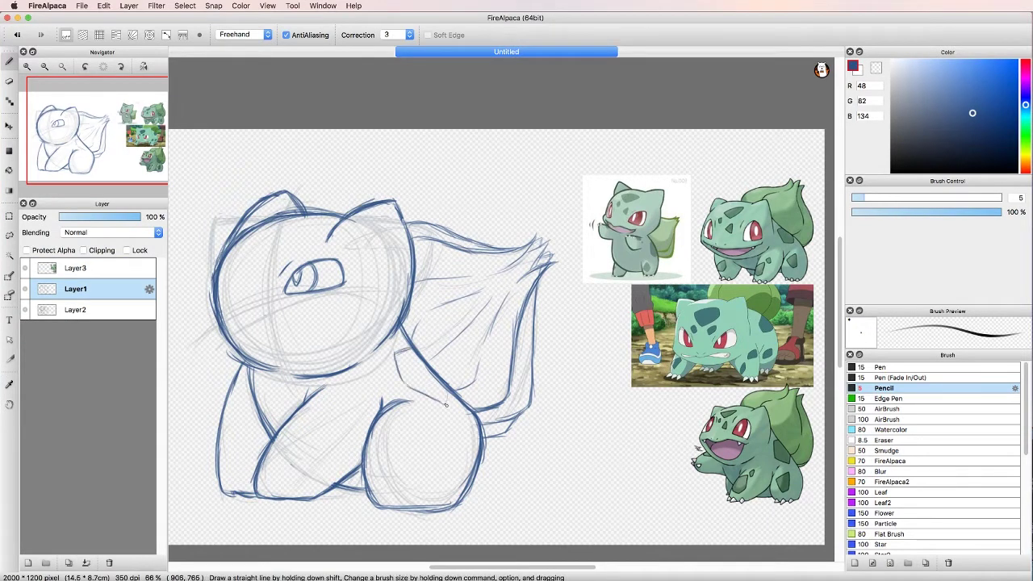
left_click_drag(388, 443, 406, 480)
mouse_move(434, 433)
left_mouse_down()
mouse_move(389, 445)
mouse_move(409, 484)
left_mouse_up()
mouse_move(311, 433)
left_mouse_down()
mouse_move(301, 470)
mouse_move(282, 477)
mouse_move(260, 468)
left_mouse_up()
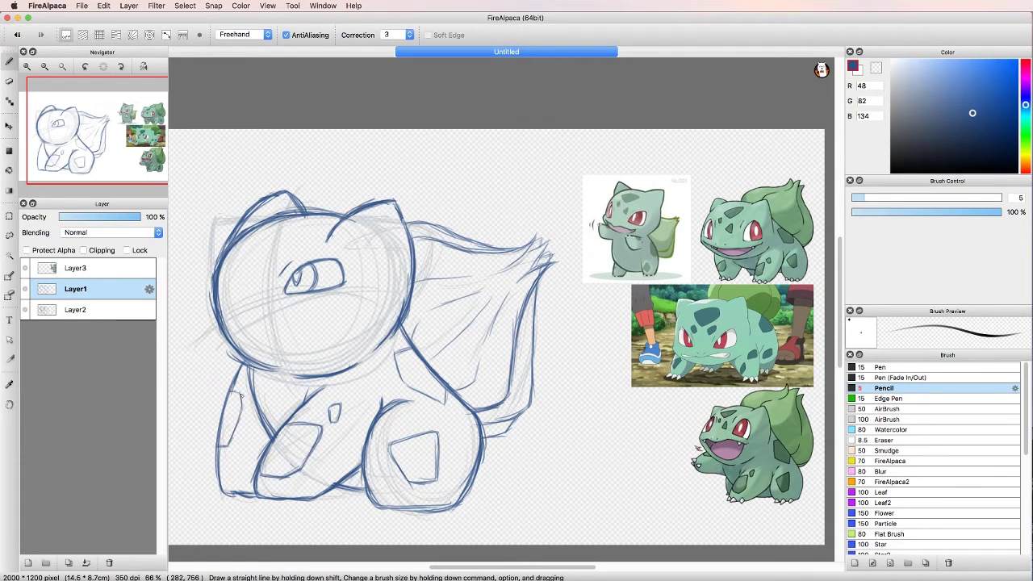
left_click_drag(242, 387, 221, 446)
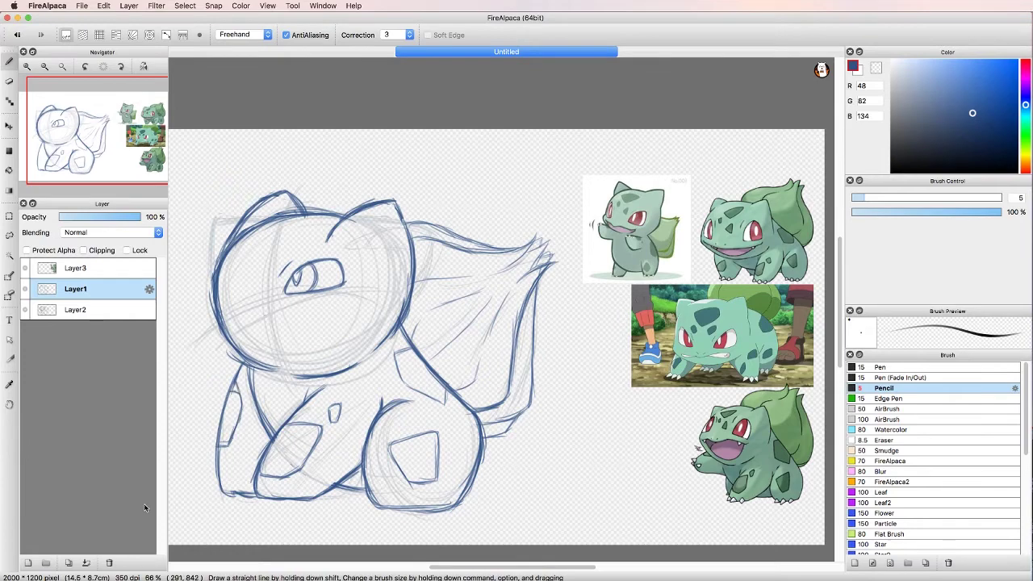
Step: Add a new layer above Layer1
left_click(43, 567)
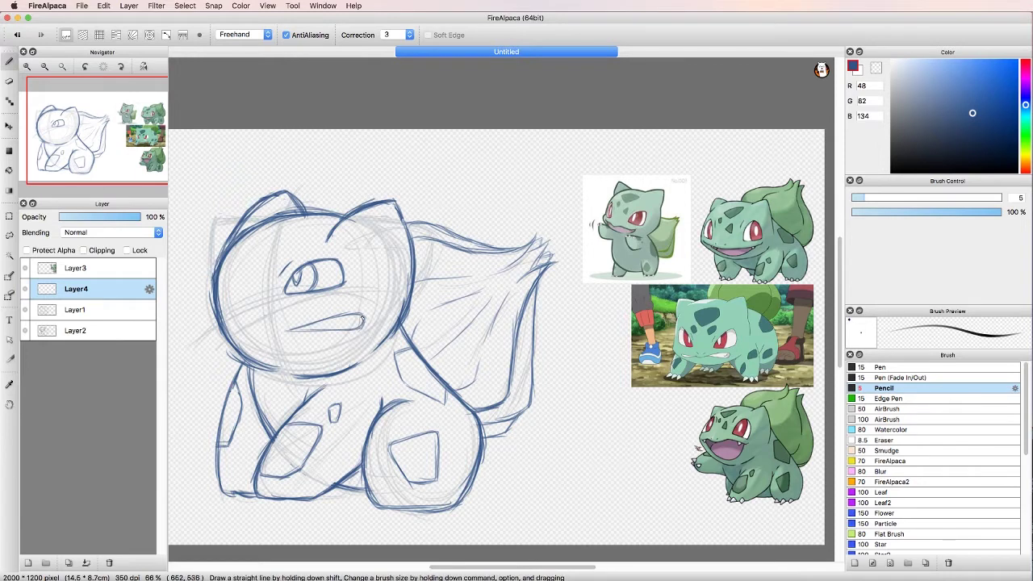
key("e")
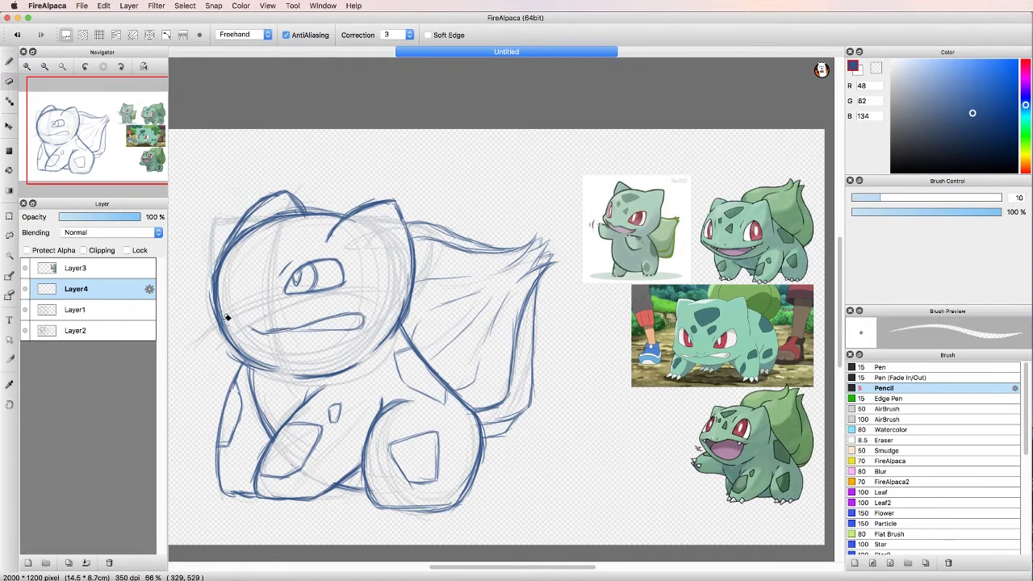
key("b")
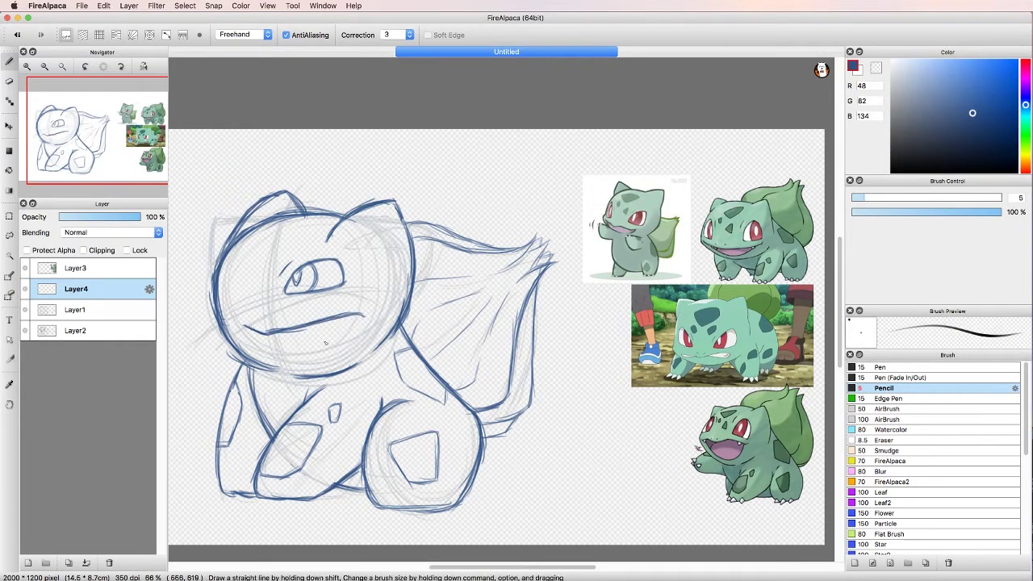
left_click_drag(267, 335, 364, 322)
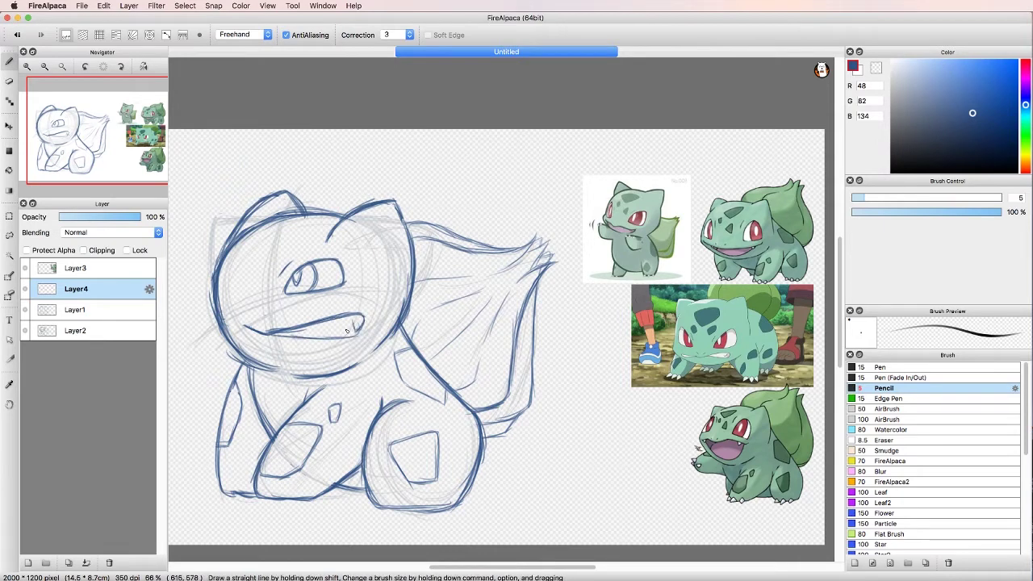
key("e")
mouse_move(230, 316)
left_mouse_down()
mouse_move(335, 342)
mouse_move(366, 324)
mouse_move(360, 312)
mouse_move(291, 332)
left_mouse_up()
key("b")
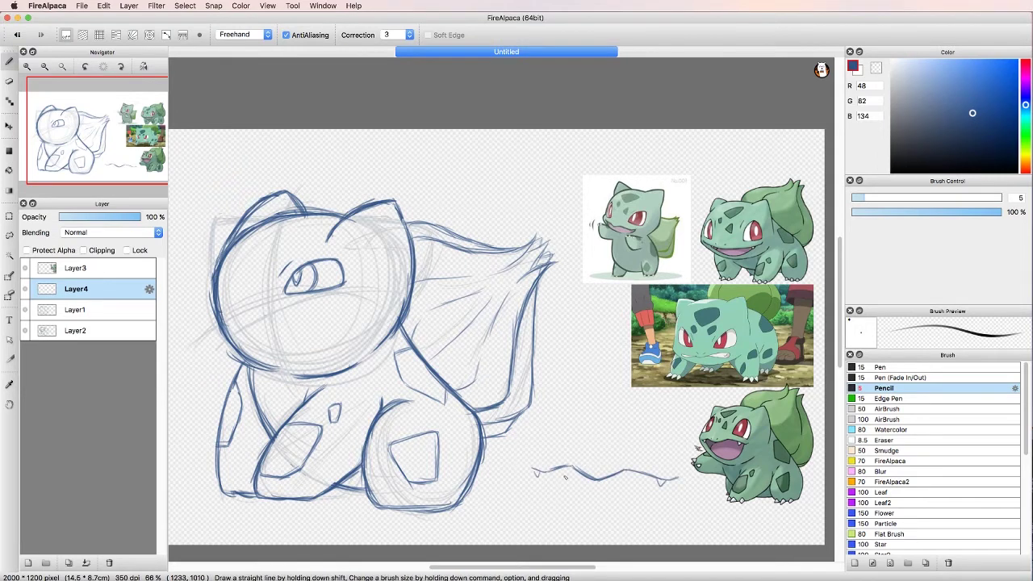
Step: Sketch a wavy mouth line with small pointed fangs in the blank canvas area and transform it onto the lower face
mouse_move(565, 476)
left_mouse_down()
mouse_move(593, 516)
mouse_move(675, 484)
left_mouse_up()
key("super+t")
mouse_move(613, 476)
left_mouse_down()
mouse_move(322, 193)
mouse_move(272, 163)
mouse_move(306, 304)
mouse_move(300, 295)
left_mouse_up()
key("Return")
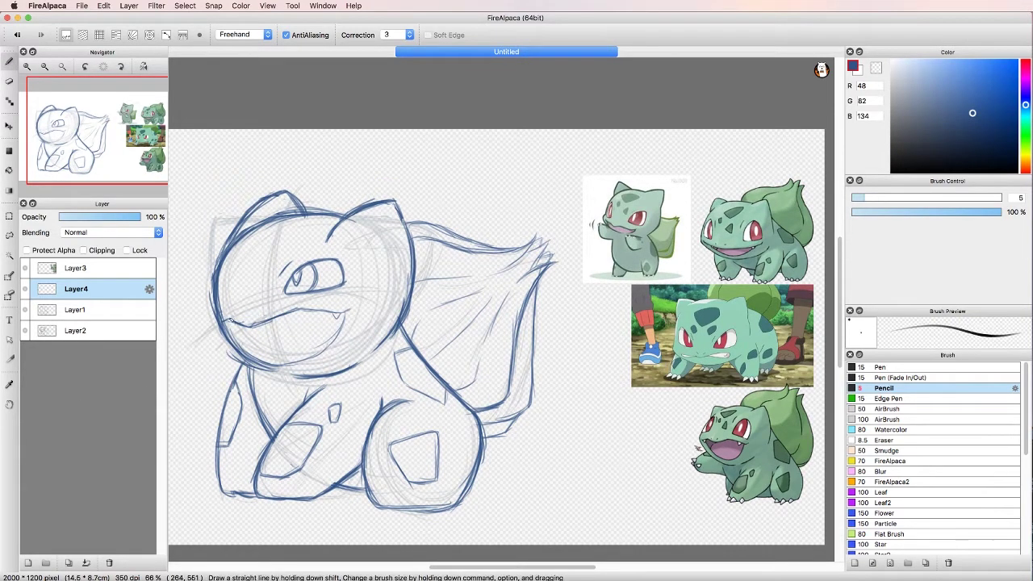
Step: Darken the mouth line and fang, then sketch the open lower jaw and the nostrils
left_click_drag(286, 316, 344, 321)
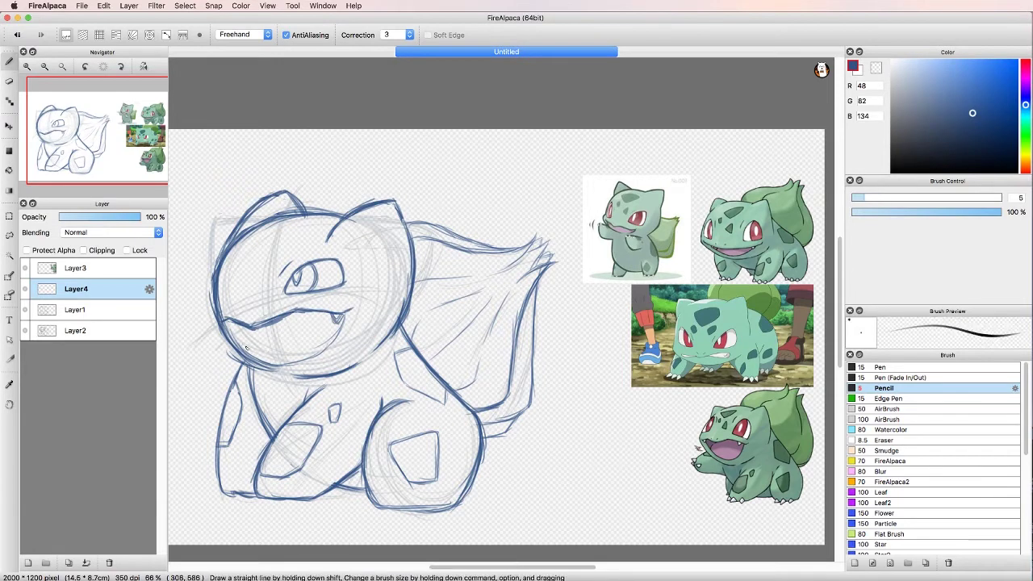
left_click_drag(315, 377, 243, 356)
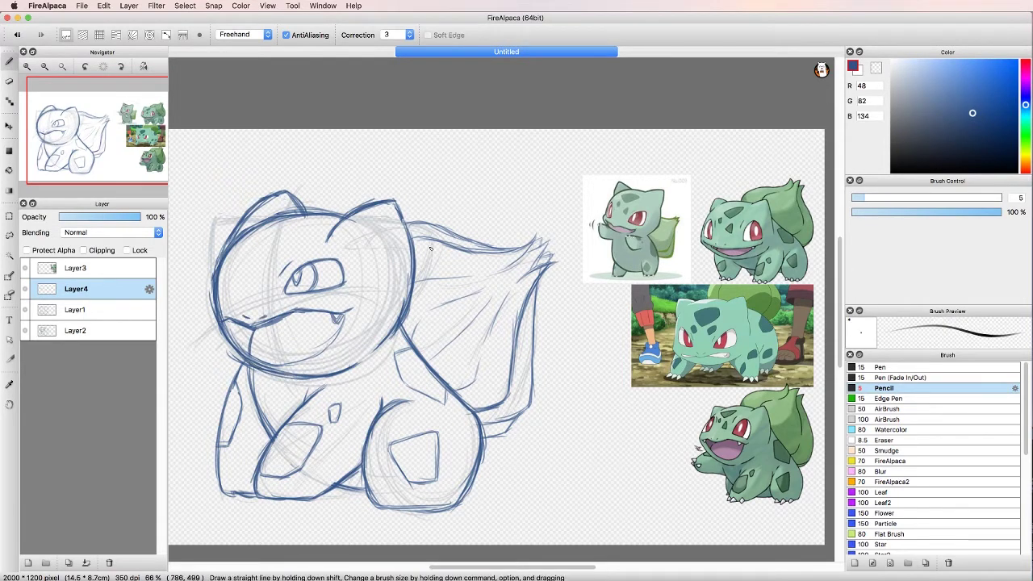
left_click_drag(337, 334, 260, 370)
left_click_drag(346, 315, 266, 361)
key("super+z")
key("super+z")
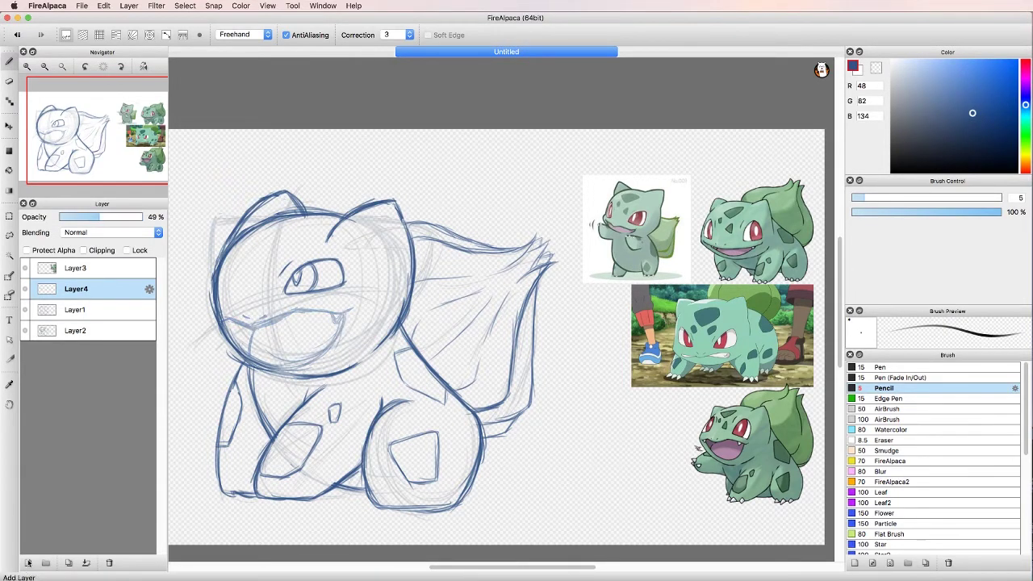
Step: Reduce Layer4's opacity to 49% and redraw the mouth line, fang and nostrils on a new layer above it
key("super+shift+n")
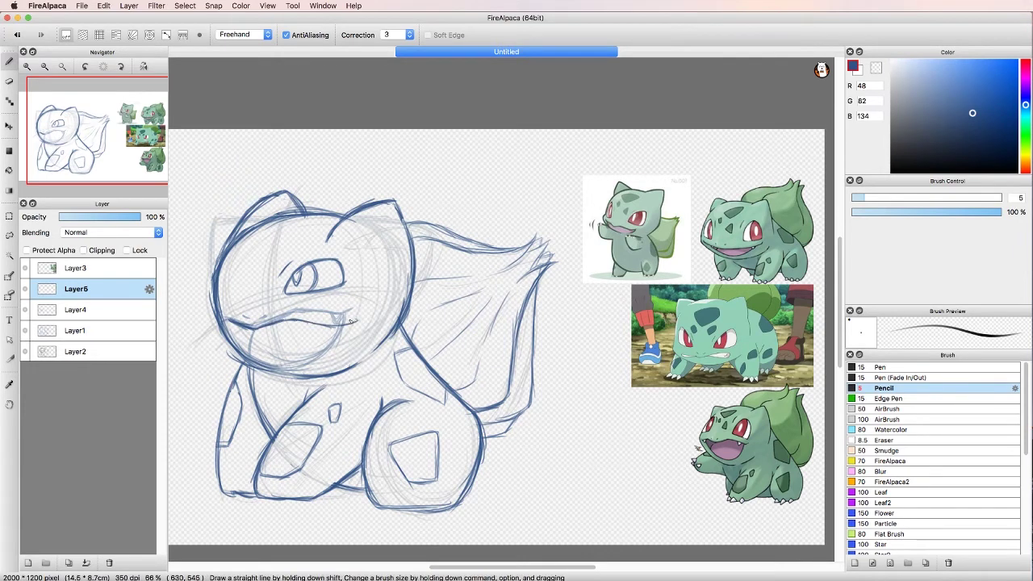
mouse_move(310, 331)
left_mouse_down()
mouse_move(296, 304)
mouse_move(276, 327)
left_mouse_up()
key("super+z")
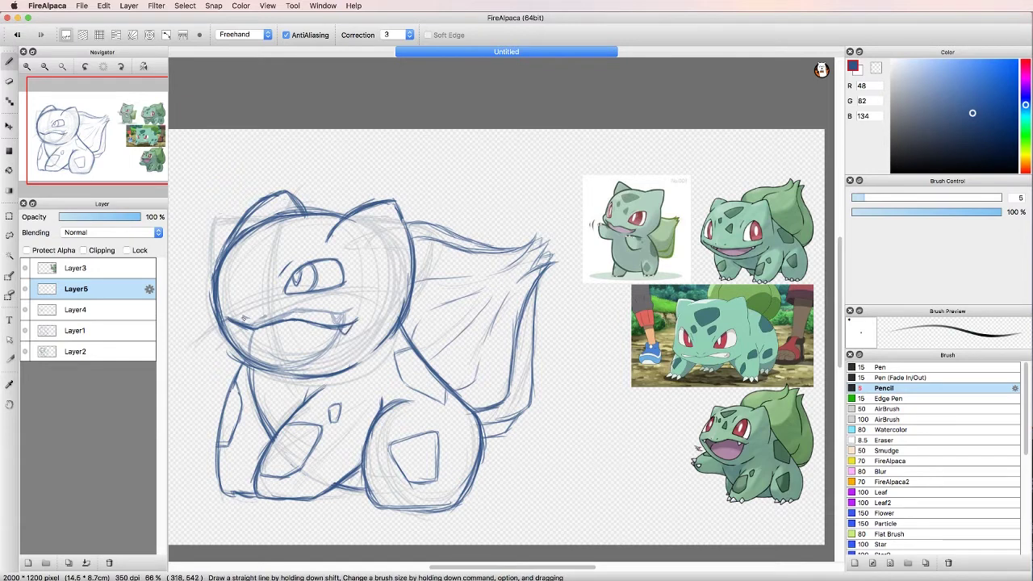
Step: Hide the rough guide sketch on Layer2 and the faded mouth draft on Layer4
left_click(25, 351)
left_click(75, 309)
left_click(109, 562)
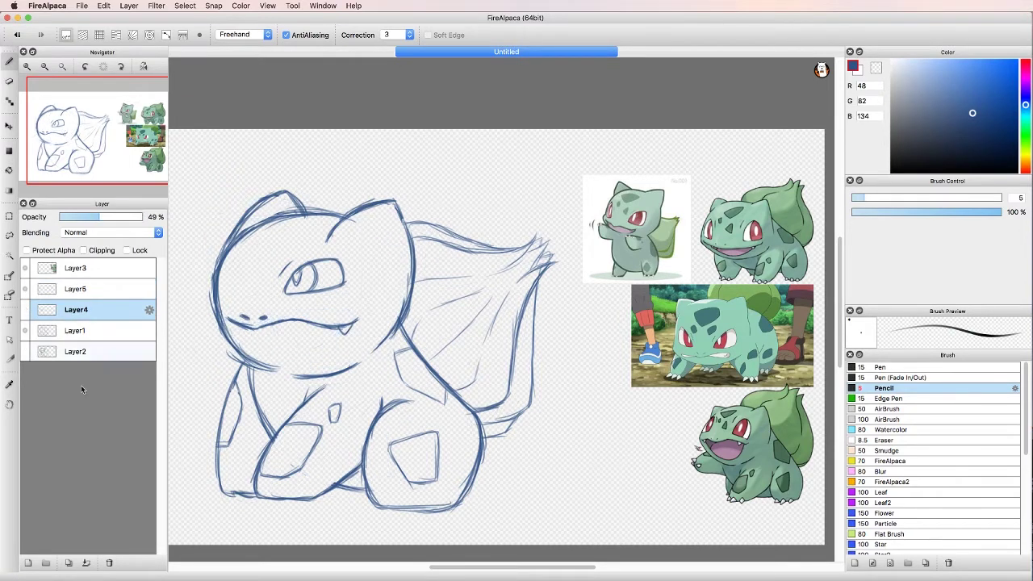
Step: Transform the mouth, fang and nostrils on Layer5 so they sit closer to the left edge of the face
left_click(76, 288)
key("super+t")
key("Return")
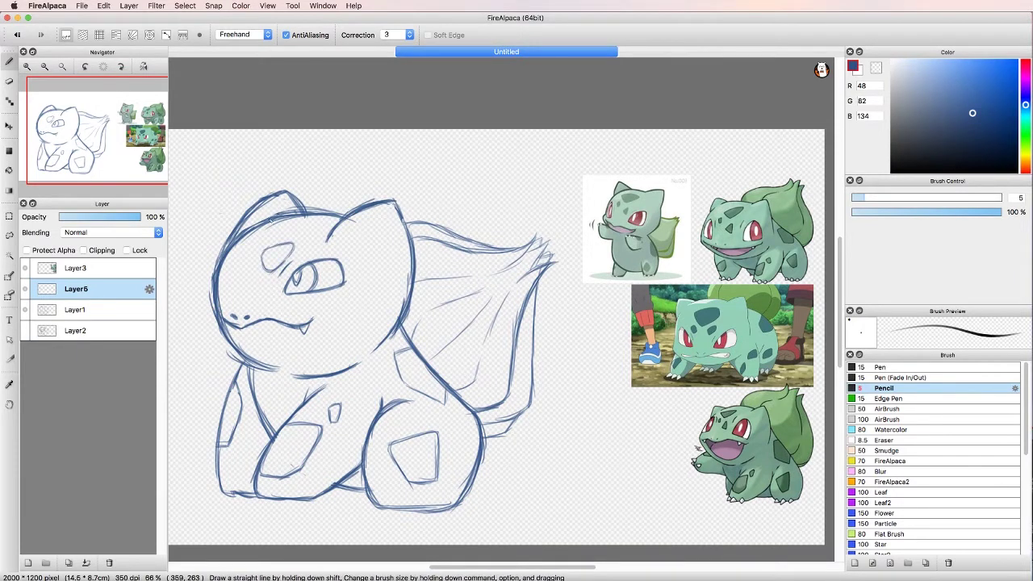
Step: Erase the forehead spot from Layer5 and shift the mouth and nostrils slightly to the right
key("e")
left_click_drag(238, 274, 277, 232)
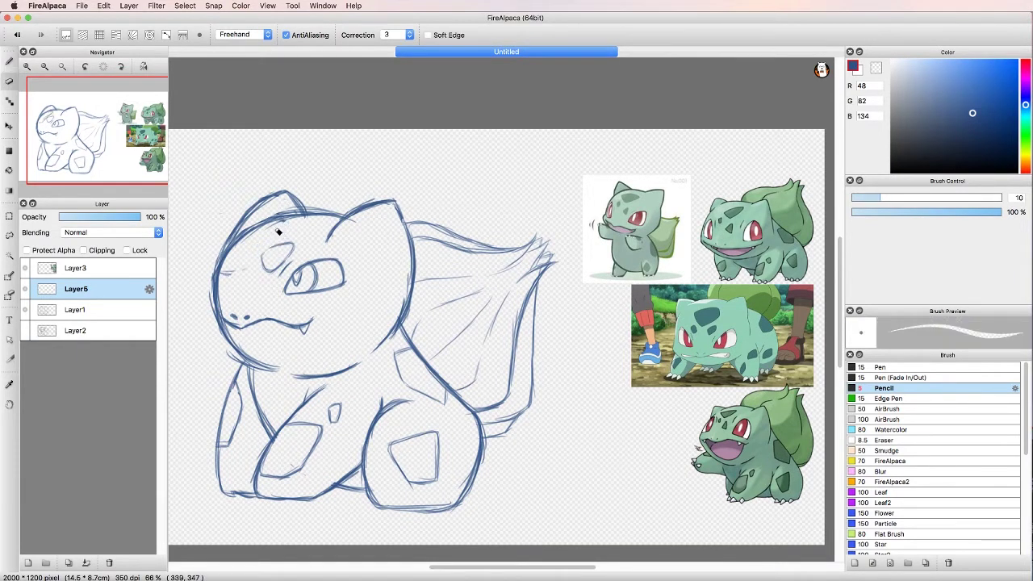
left_click_drag(267, 278, 293, 234)
key("b")
key("super+t")
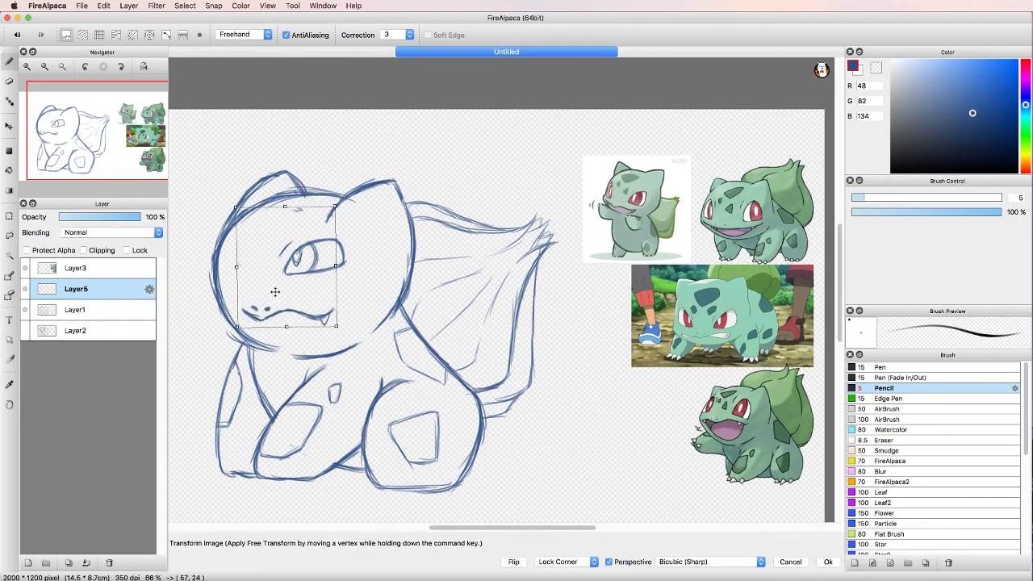
left_click_drag(345, 319, 361, 323)
key("Return")
Step: Extend the mouth line to the left edge of the face and undo the trial lower jaw line
left_click_drag(223, 317, 240, 329)
left_click_drag(330, 327, 250, 358)
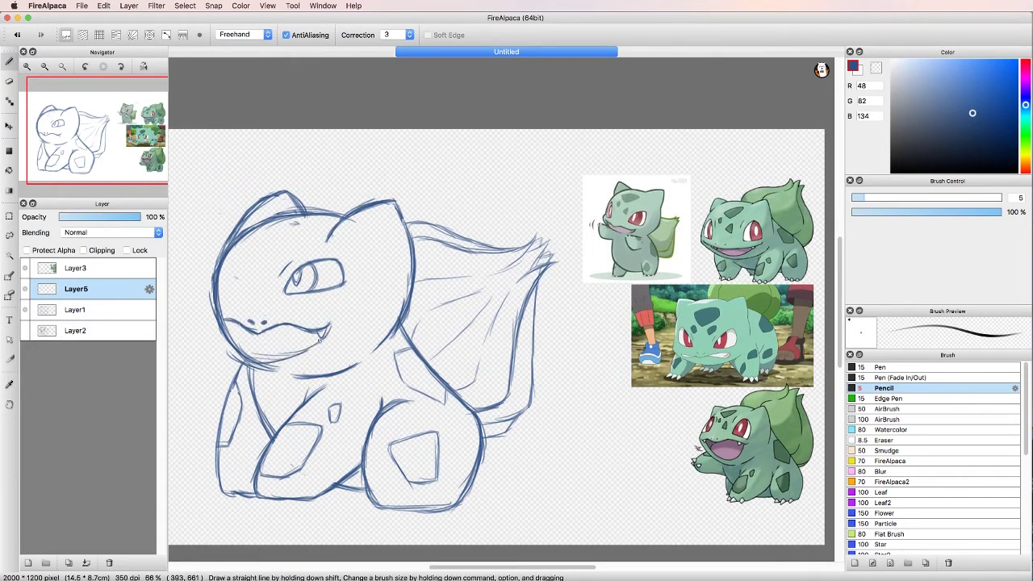
key("super+z")
Step: Duplicate the eye, mirror it onto the left edge of the face, and merge the copy into Layer5
key("super+c")
key("super+v")
key("super+t")
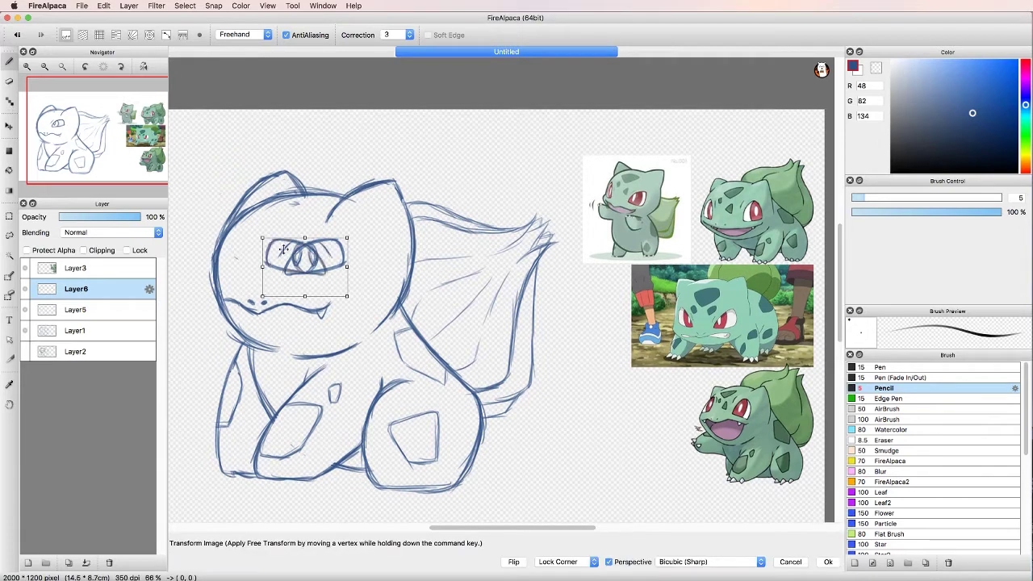
mouse_move(322, 271)
left_mouse_down()
mouse_move(220, 274)
mouse_move(240, 286)
left_mouse_up()
key("Return")
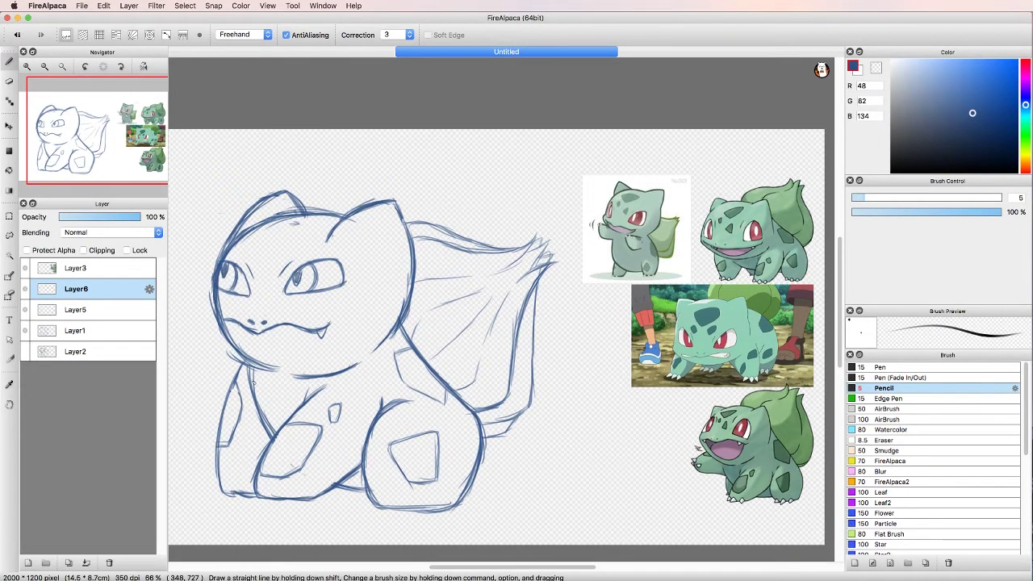
mouse_move(253, 383)
left_mouse_down()
mouse_move(329, 333)
mouse_move(326, 312)
left_mouse_up()
key("super+e")
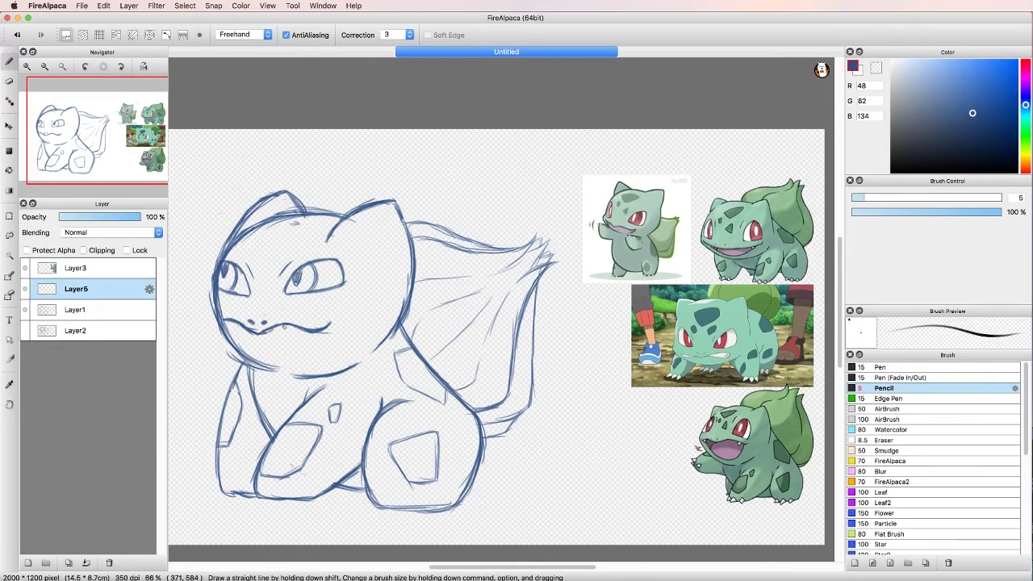
Step: Trim the right end of the mouth line and adjust the left eye's placement with a transform
key("e")
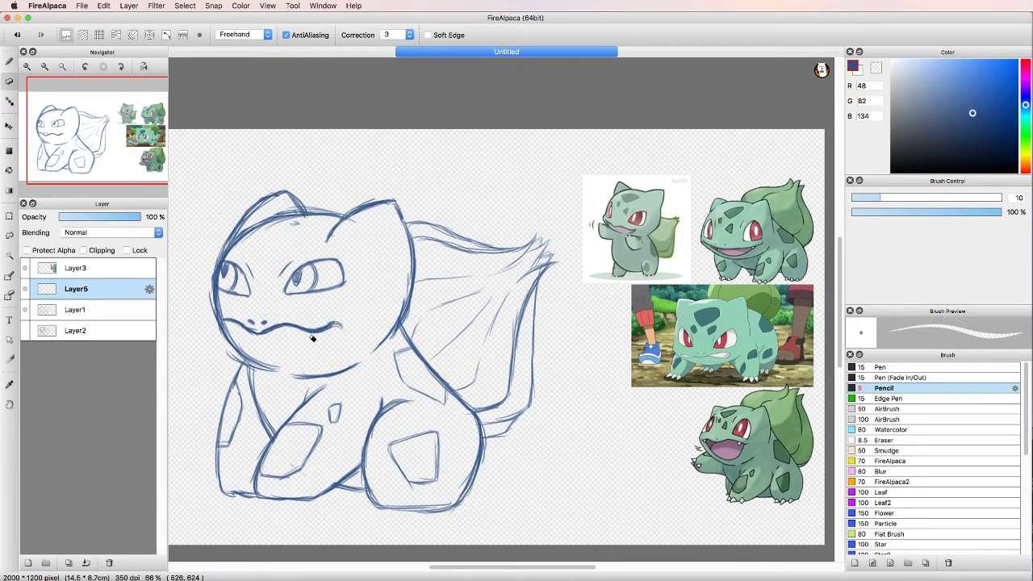
key("b")
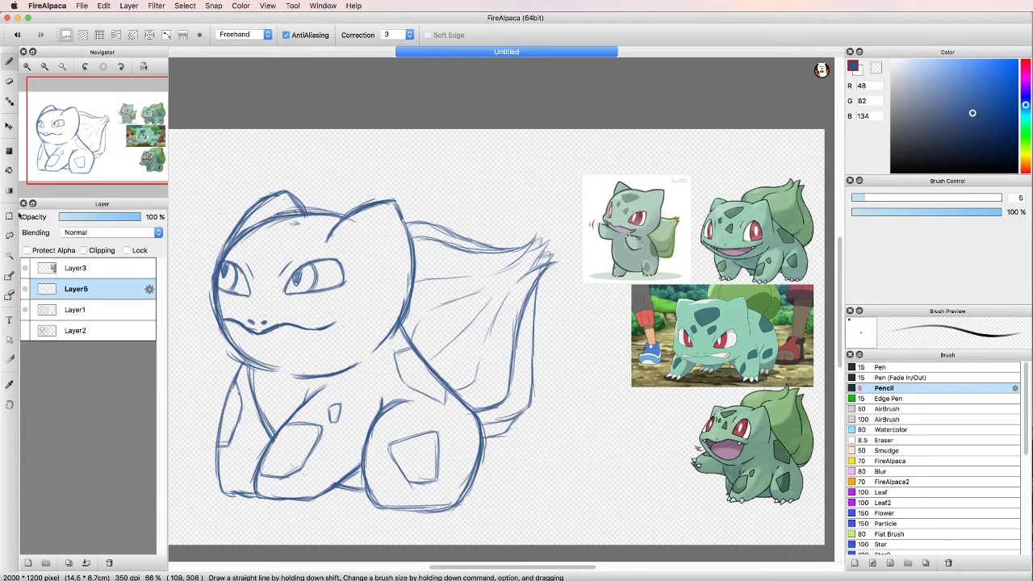
key("super+t")
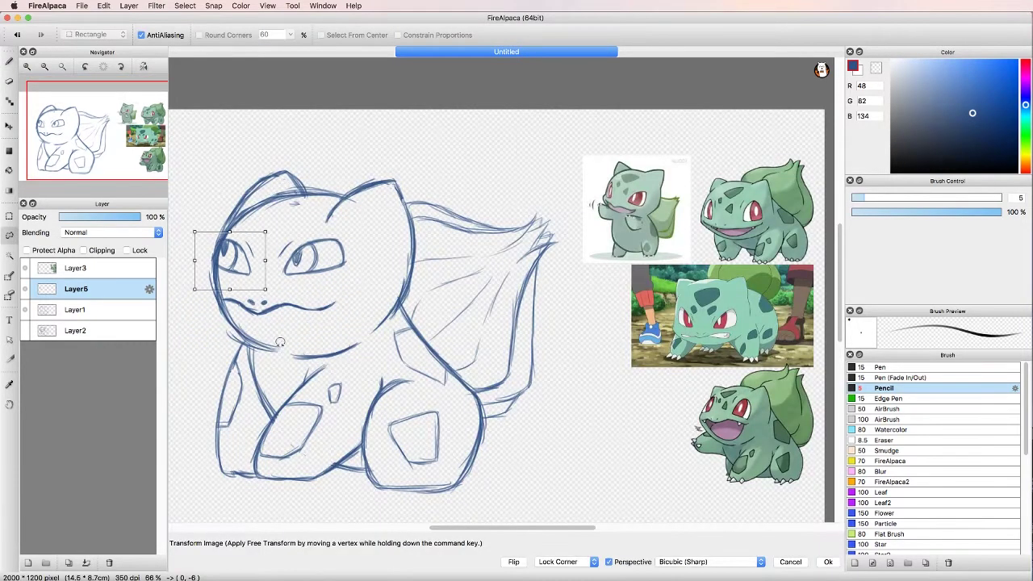
key("Return")
Step: Erase stray sketch lines around the mouth on Layer1
key("e")
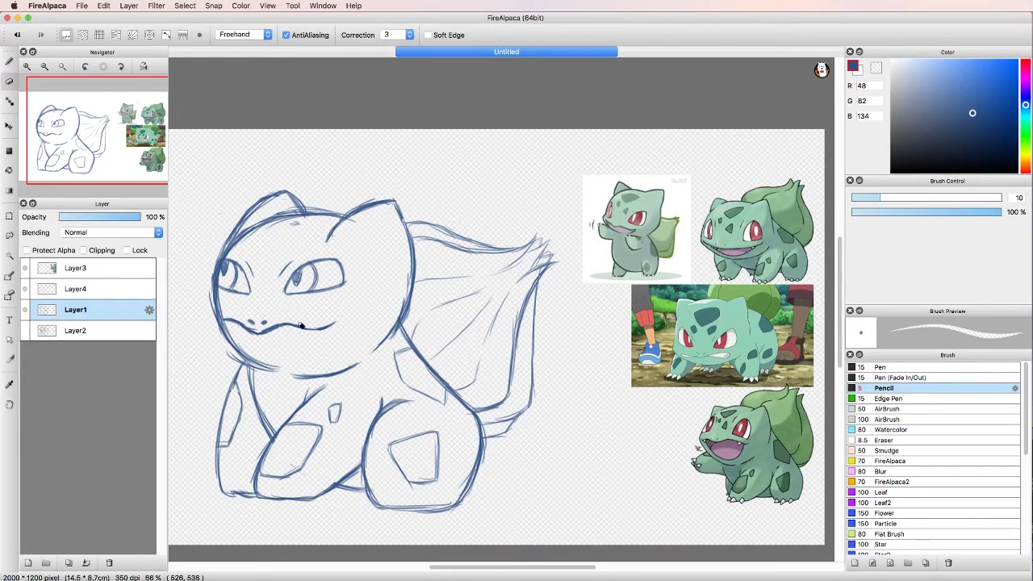
left_click_drag(312, 331, 229, 321)
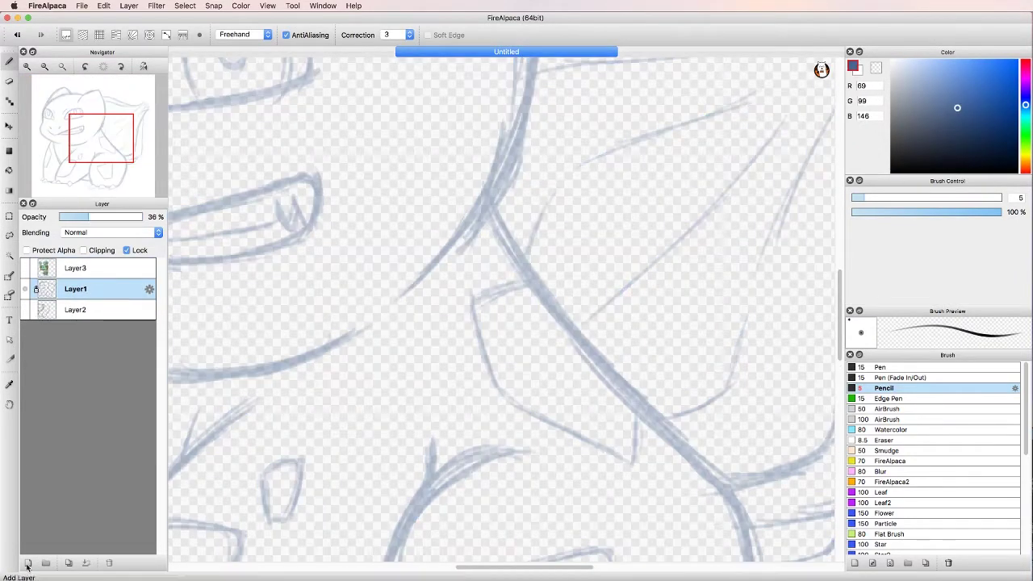
Step: Add a layer above the faded sketch and ink the right eye's outline with Pen (Fade In/Out) at size 5
left_click(26, 567)
left_click(901, 378)
left_click_drag(337, 355, 565, 160)
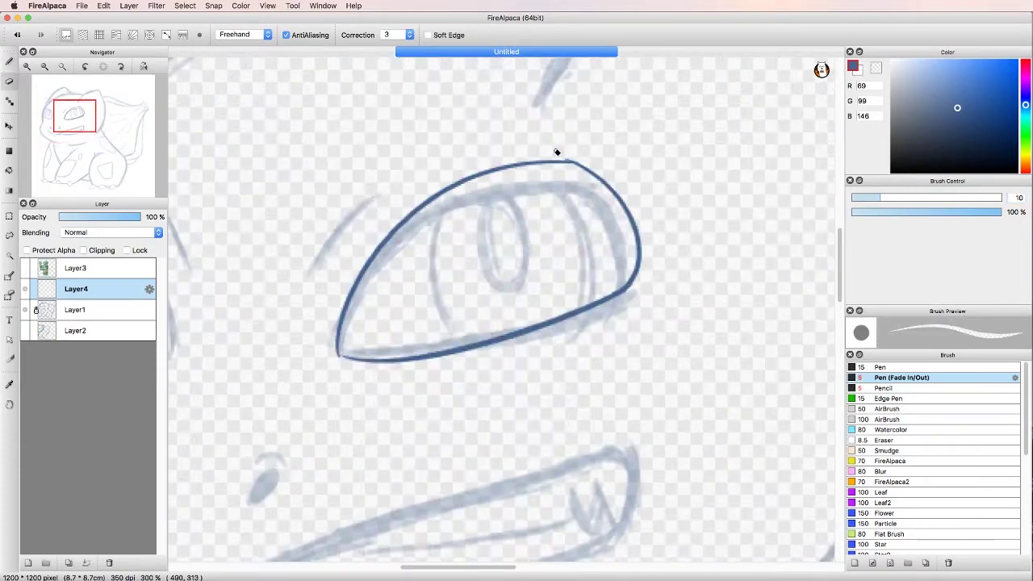
key("bracketleft")
key("bracketleft")
key("bracketleft")
mouse_move(339, 353)
left_mouse_down()
mouse_move(348, 360)
mouse_move(353, 320)
left_mouse_up()
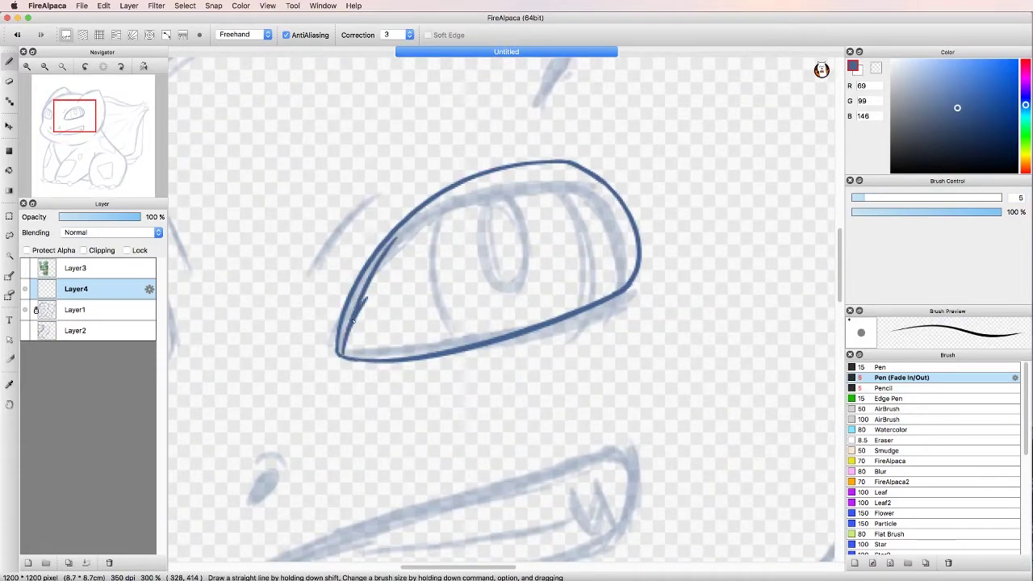
key("super+z")
Step: Duplicate the inked eye outline onto a new layer and transform the copy
key("super+c")
key("super+v")
key("super+t")
key("Return")
Step: Thicken the right eye's outline all the way around with the Pen brush
left_click(879, 367)
mouse_move(632, 227)
left_mouse_down()
mouse_move(578, 303)
mouse_move(339, 355)
mouse_move(470, 347)
left_mouse_up()
mouse_move(339, 348)
left_mouse_down()
mouse_move(391, 241)
mouse_move(461, 189)
mouse_move(564, 164)
left_mouse_up()
mouse_move(494, 176)
left_mouse_down()
mouse_move(585, 172)
mouse_move(629, 231)
left_mouse_up()
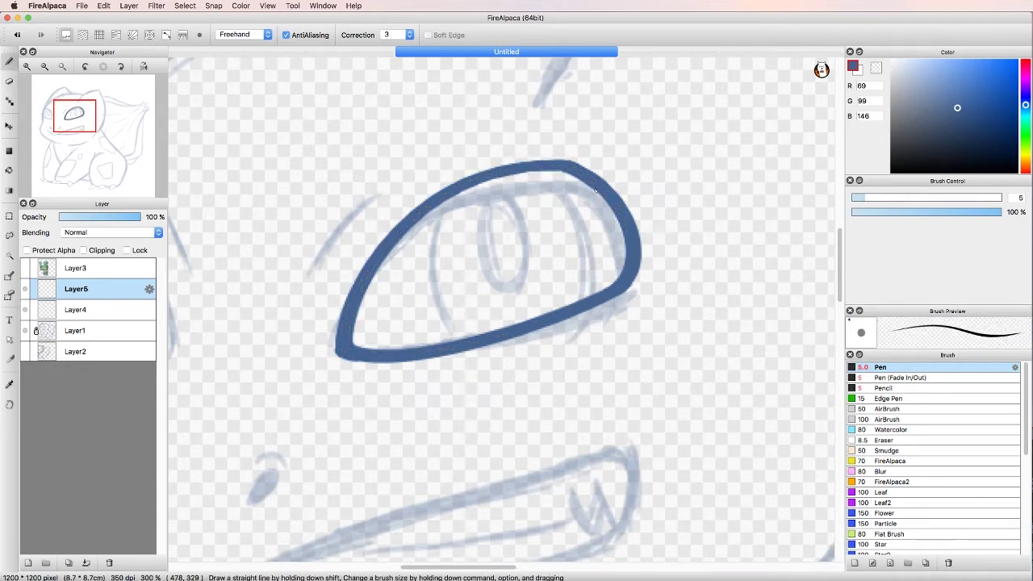
Step: Draw a pointed lash at the eye's upper outer corner and merge Layer5 into Layer4
left_click_drag(595, 190, 516, 188)
mouse_move(565, 161)
left_mouse_down()
mouse_move(657, 194)
mouse_move(472, 174)
mouse_move(594, 156)
mouse_move(540, 161)
left_mouse_up()
key("e")
key("b")
key("super+e")
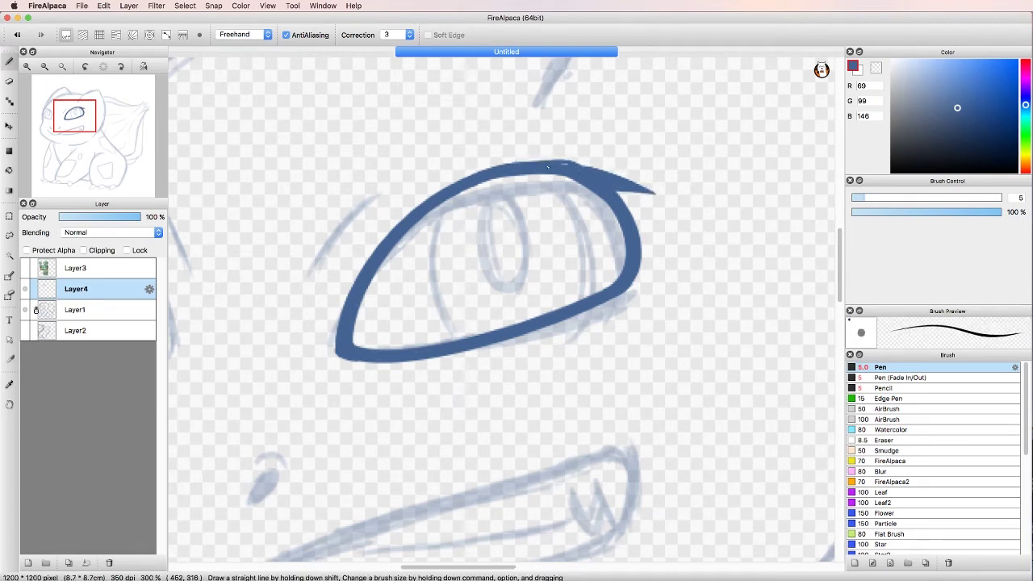
Step: Ink the crease line beside the right eye's inner edge and refine the lash tip
left_click_drag(373, 196, 318, 272)
key("e")
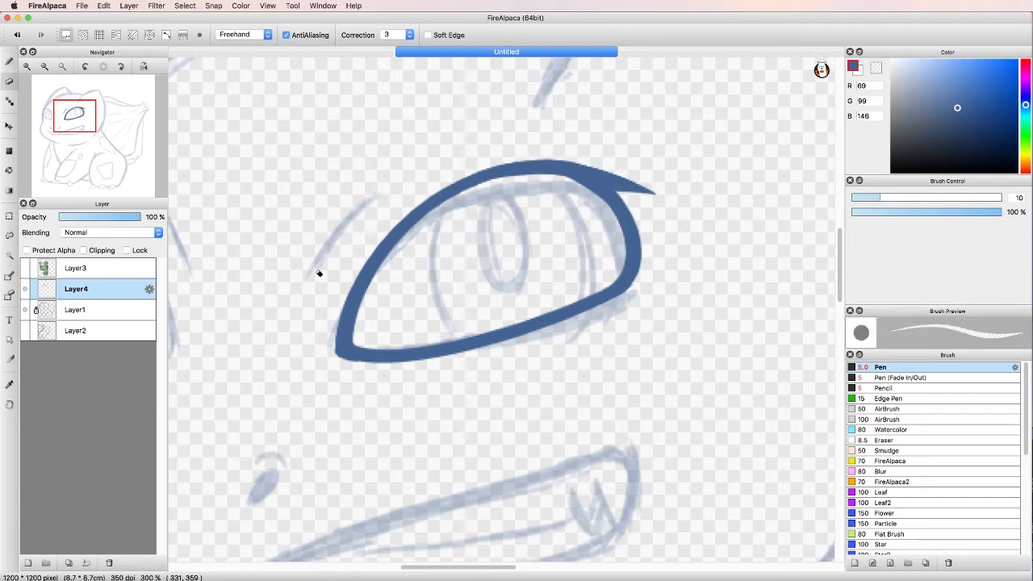
key("b")
left_click_drag(655, 192, 627, 191)
Step: Duplicate the inked eye, mirror it over the sketched left eye, and merge the copy into Layer4
key("super+minus")
key("super+c")
key("super+v")
key("super+t")
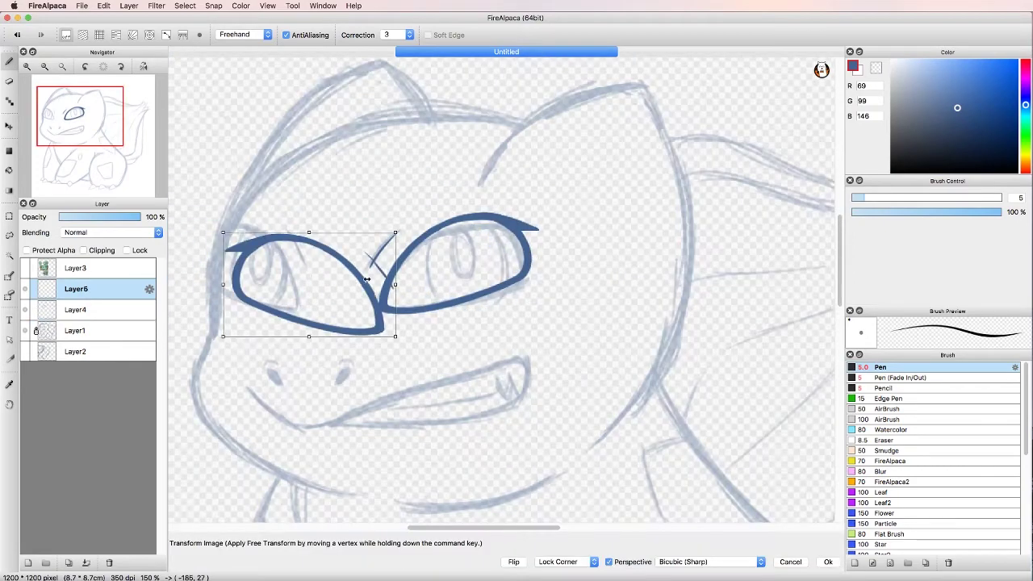
left_click_drag(436, 339, 258, 266)
key("Return")
key("super+e")
Step: Ink the two iris curves inside the right eye and try an oval pupil with Pen (Fade In/Out)
key("super+plus")
left_click_drag(407, 240, 404, 421)
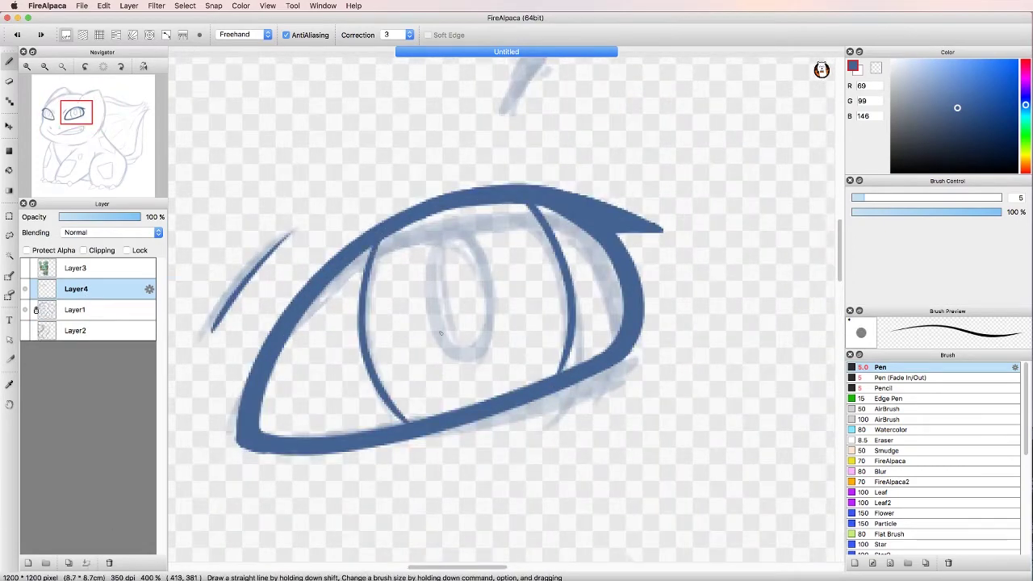
left_click(901, 378)
mouse_move(423, 228)
left_mouse_down()
mouse_move(460, 361)
mouse_move(471, 301)
left_mouse_up()
Step: Ink the iris curves and an oval pupil inside the left eye
scroll(359, 197, "left", 10)
left_click_drag(359, 197, 355, 202)
left_click_drag(339, 129, 297, 279)
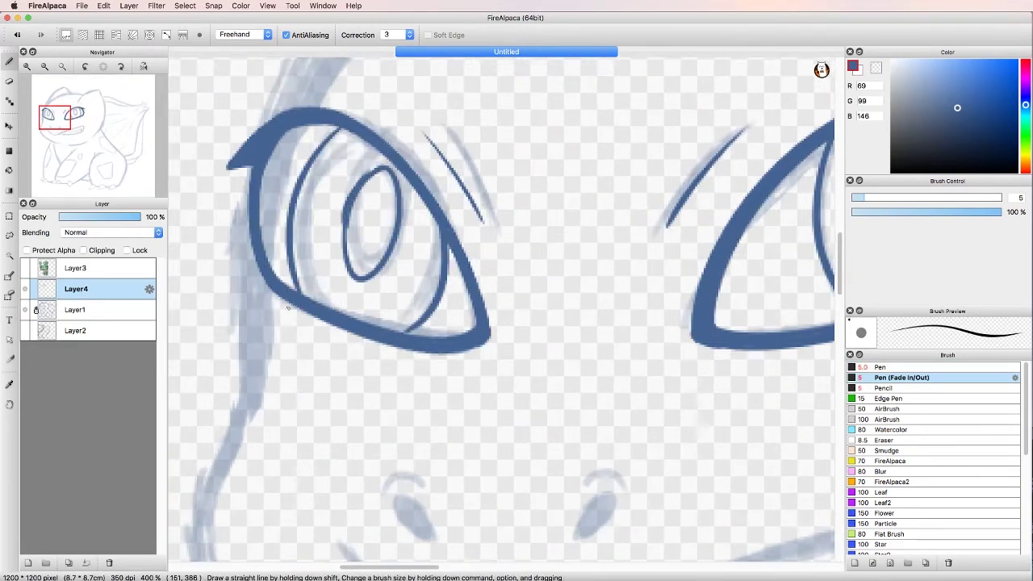
Step: Duplicate the left eye's pupil, mirror it and place the copy inside the right eye
left_click_drag(343, 182, 338, 187)
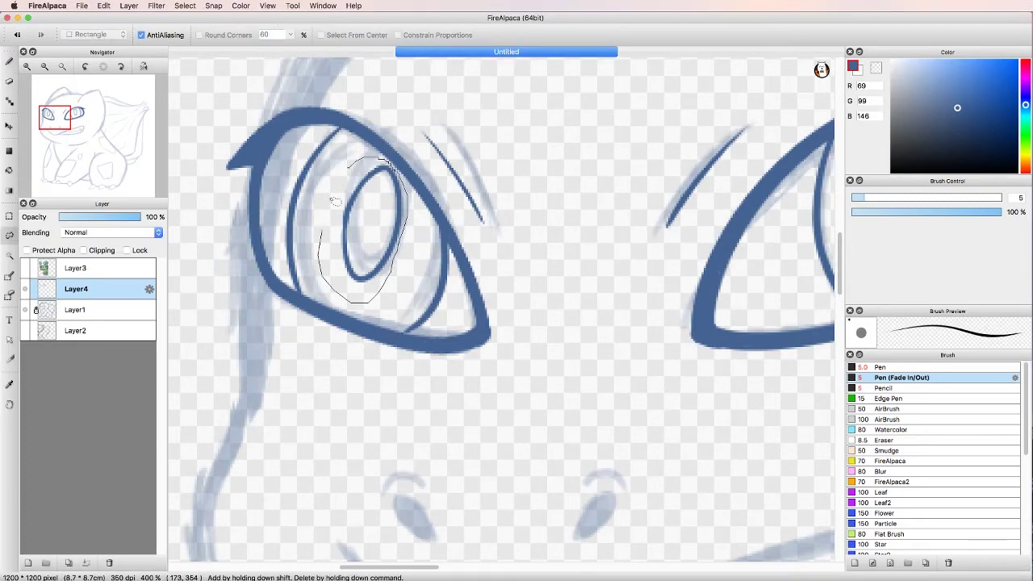
key("super+c")
key("super+v")
key("super+t")
scroll(500, 307, "right", 5)
left_click_drag(371, 222, 452, 211)
key("Return")
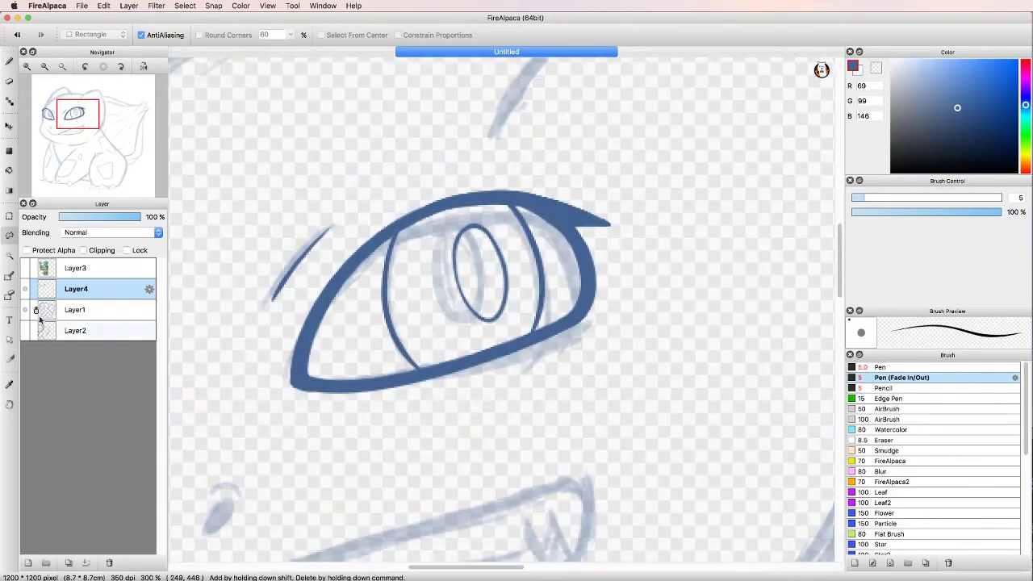
Step: Ink a nostril with its small upper arc and place a mirrored copy for the other nostril
key("b")
scroll(500, 307, "down", 3)
scroll(532, 322, "up", 4)
mouse_move(560, 313)
left_mouse_down()
mouse_move(516, 355)
mouse_move(358, 357)
left_mouse_up()
key("super+c")
key("super+v")
key("super+t")
key("Return")
scroll(501, 306, "down", 3)
Step: Add a new layer and ink the right ear and the right side of the head with Pen (Fade In/Out)
left_click(899, 376)
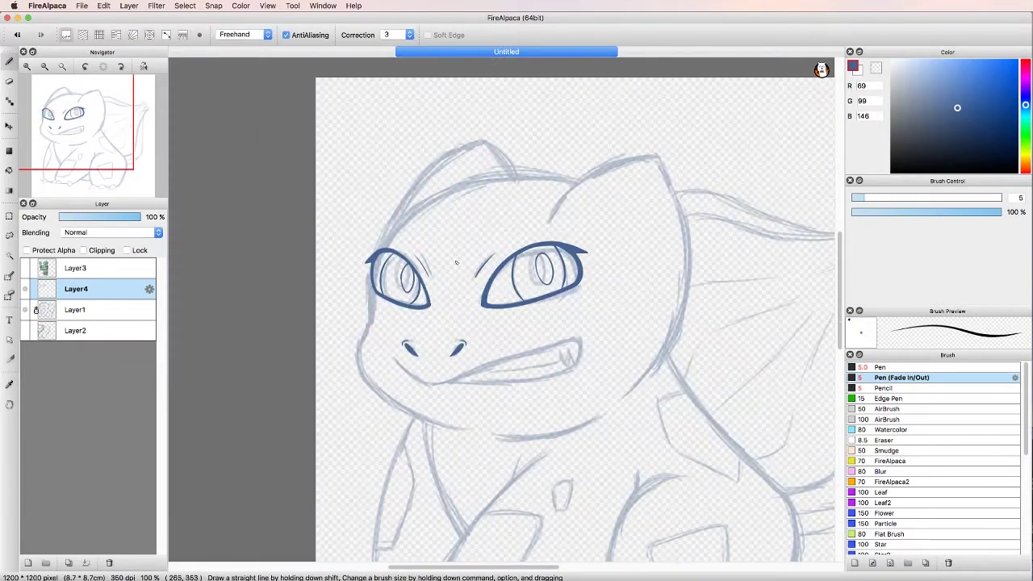
key("w")
left_click(667, 211)
key("super+shift+n")
key("b")
scroll(667, 211, "up", 1)
left_click_drag(638, 141, 678, 500)
key("super+z")
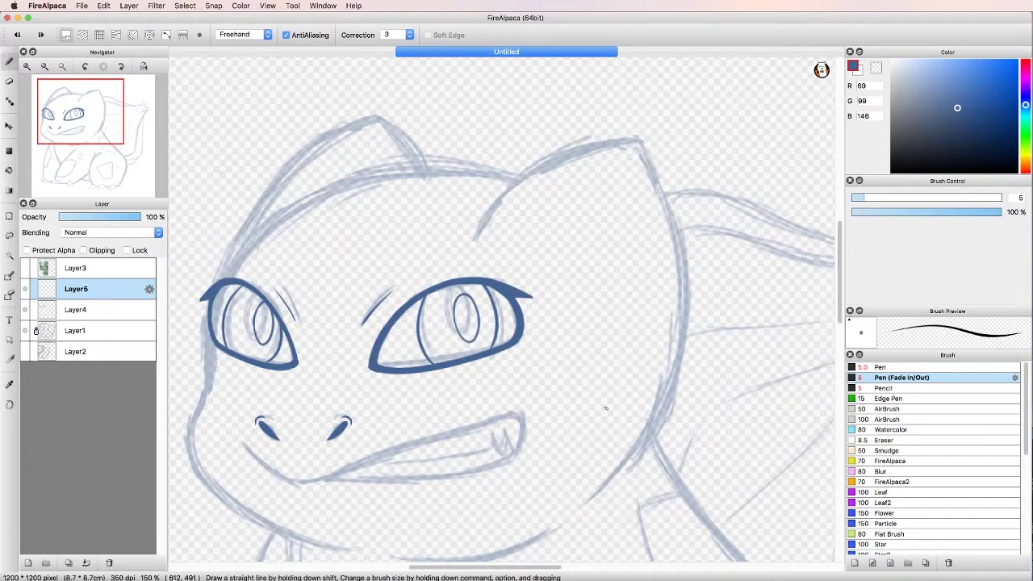
left_click_drag(618, 157, 673, 472)
left_click_drag(442, 251, 618, 158)
scroll(629, 160, "up", 2)
scroll(672, 163, "down", 2)
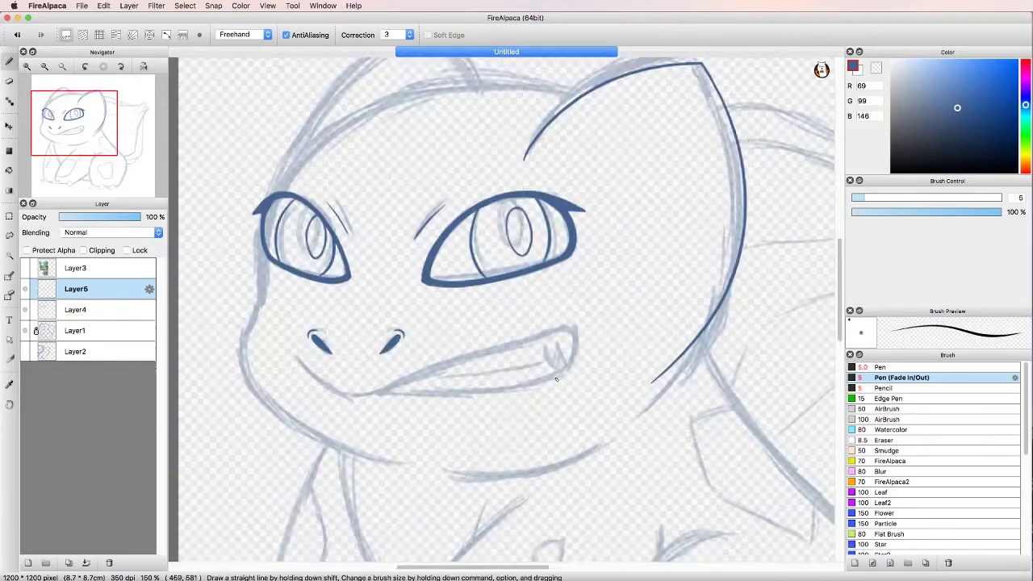
Step: Transform the ear and cheek linework to fit the sketch and round off the ear's pointed tip
key("super+t")
left_click_drag(447, 131, 451, 142)
key("Return")
scroll(579, 261, "up", 2)
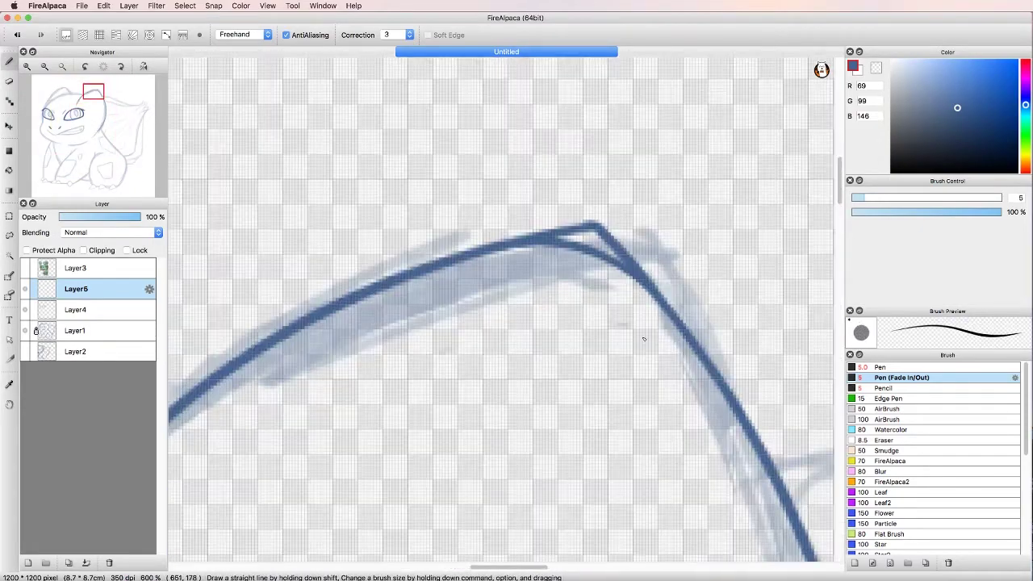
scroll(579, 261, "down", 5)
scroll(689, 141, "down", 3)
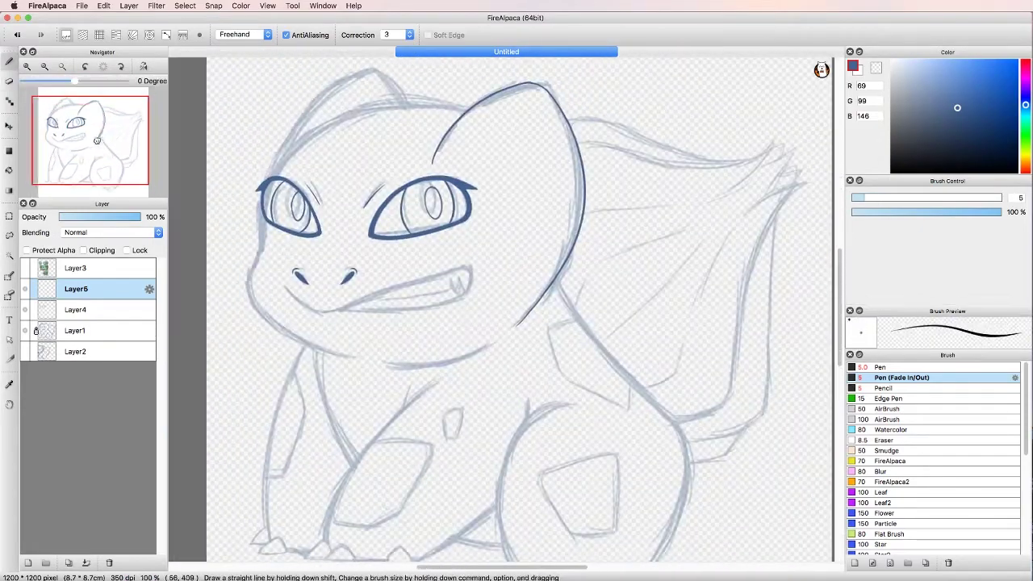
Step: Ink the top-of-head curve from the left eye across to the right ear
scroll(500, 307, "up", 2)
scroll(500, 306, "up", 5)
scroll(626, 206, "up", 3)
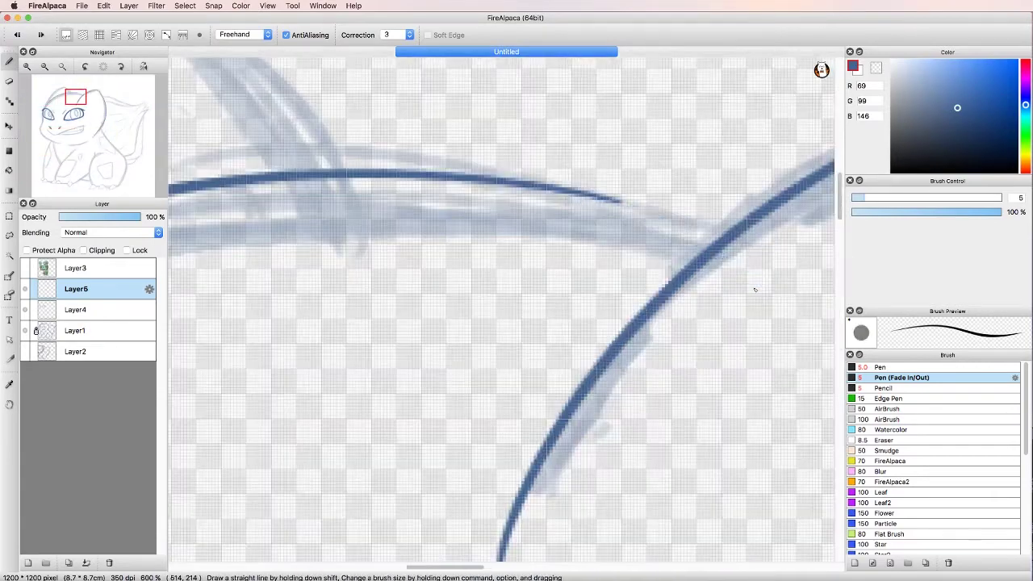
scroll(714, 315, "down", 3)
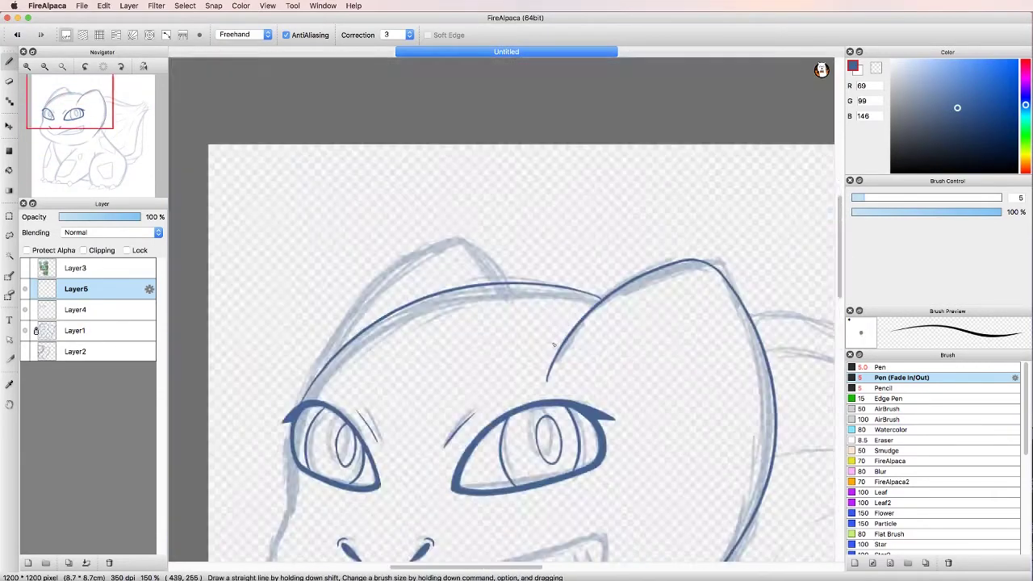
Step: Ink the snout's mouth line and the outline of the open mouth up to its right corner
scroll(714, 315, "up", 2)
scroll(714, 315, "down", 10)
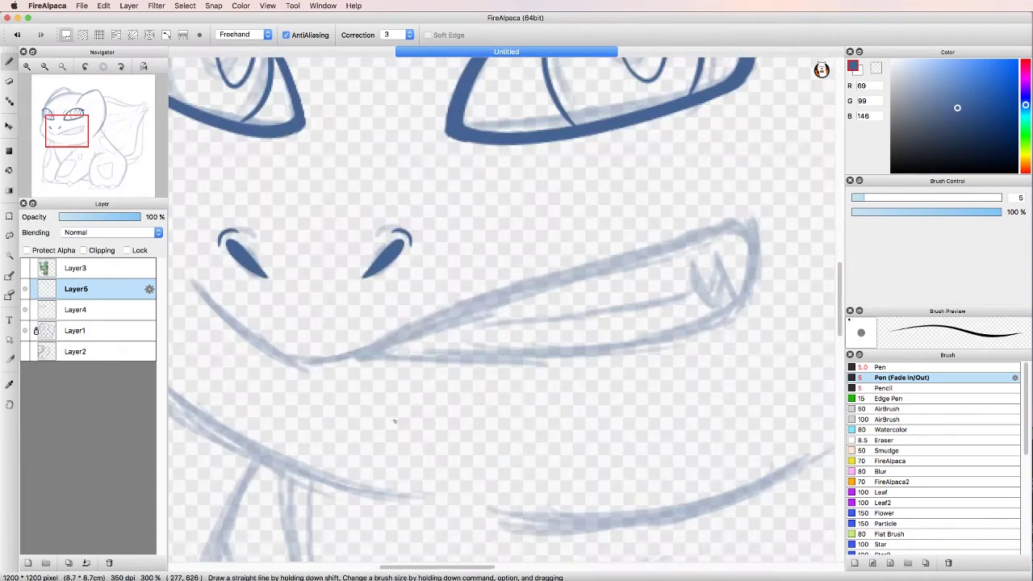
mouse_move(324, 363)
left_mouse_down()
mouse_move(336, 370)
mouse_move(176, 263)
left_mouse_up()
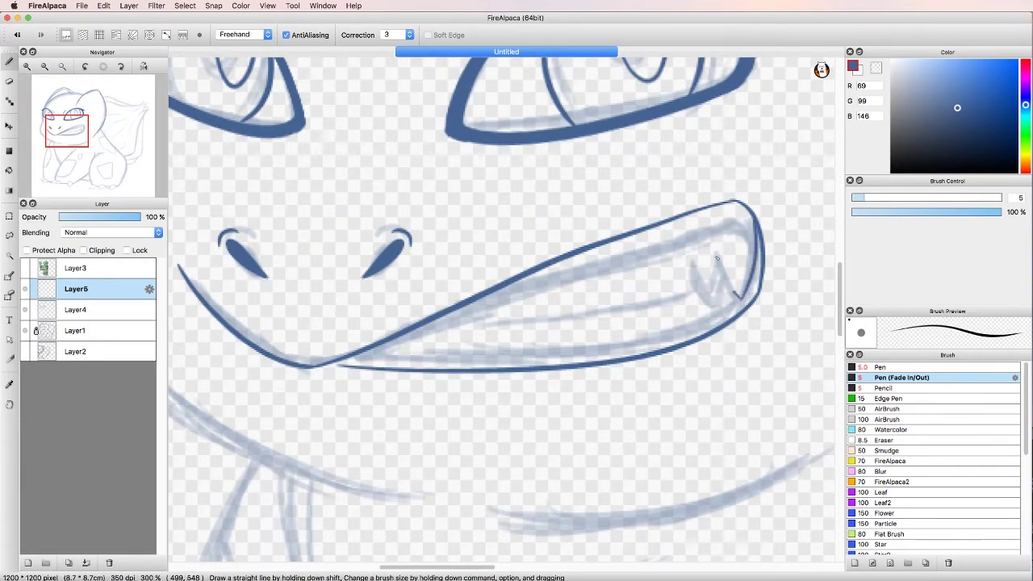
Step: Ink two pointed teeth inside the right corner of the mouth
scroll(700, 294, "up", 2)
scroll(700, 294, "down", 3)
scroll(700, 294, "up", 3)
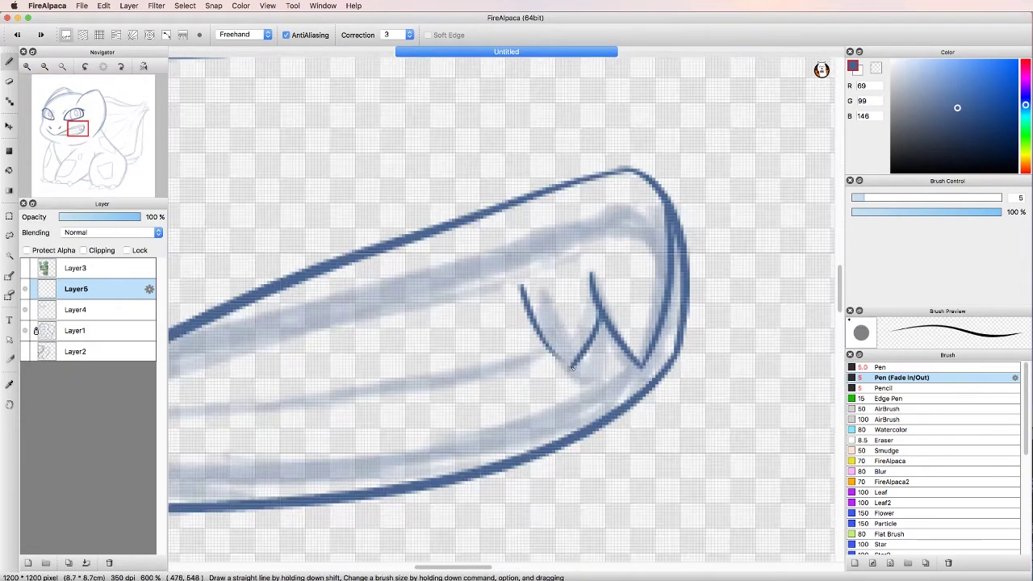
scroll(232, 252, "down", 3)
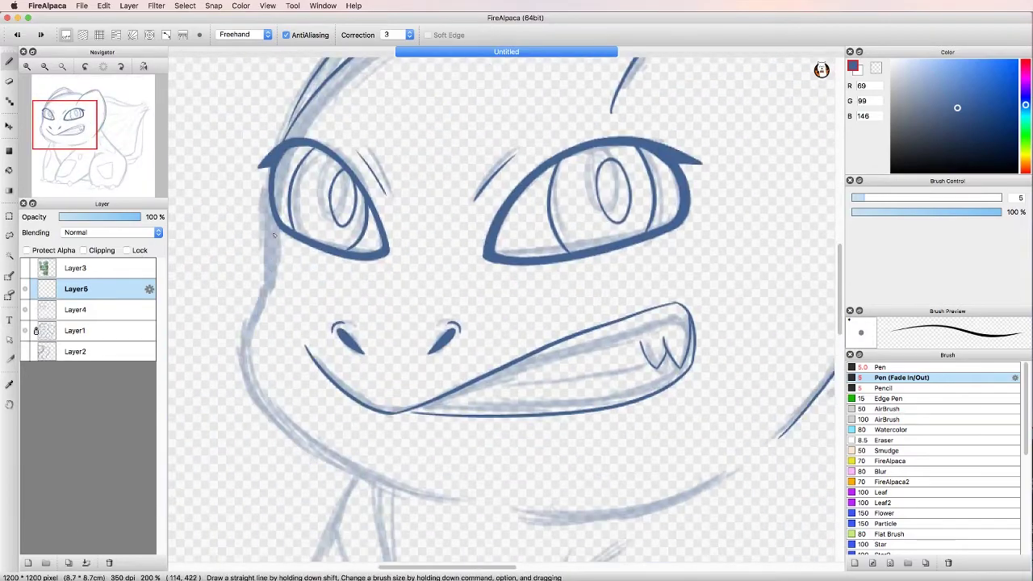
Step: Ink the cheek and chin contour and the body line running from the back around the hind leg
left_click(24, 330)
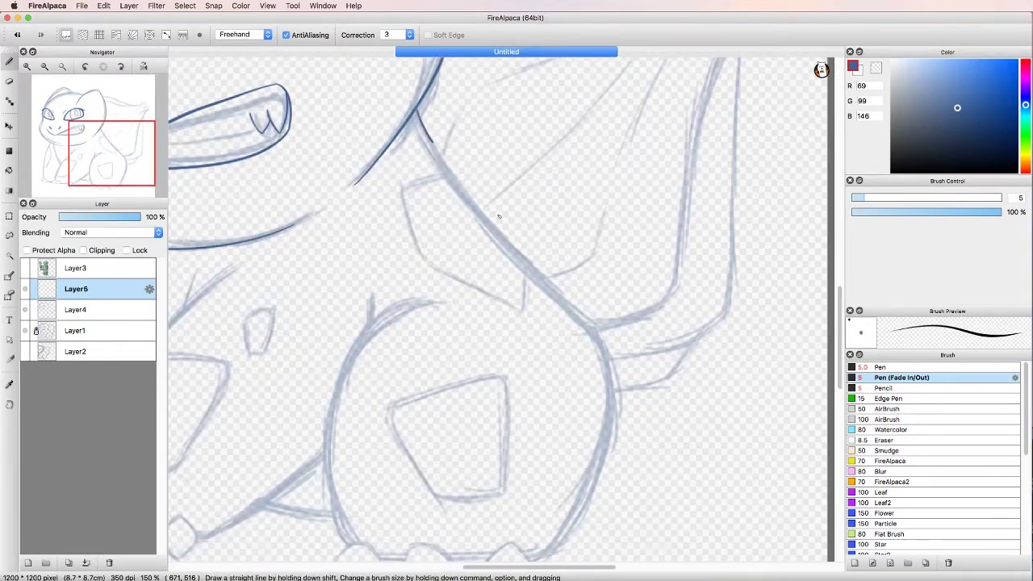
left_click_drag(622, 46, 404, 380)
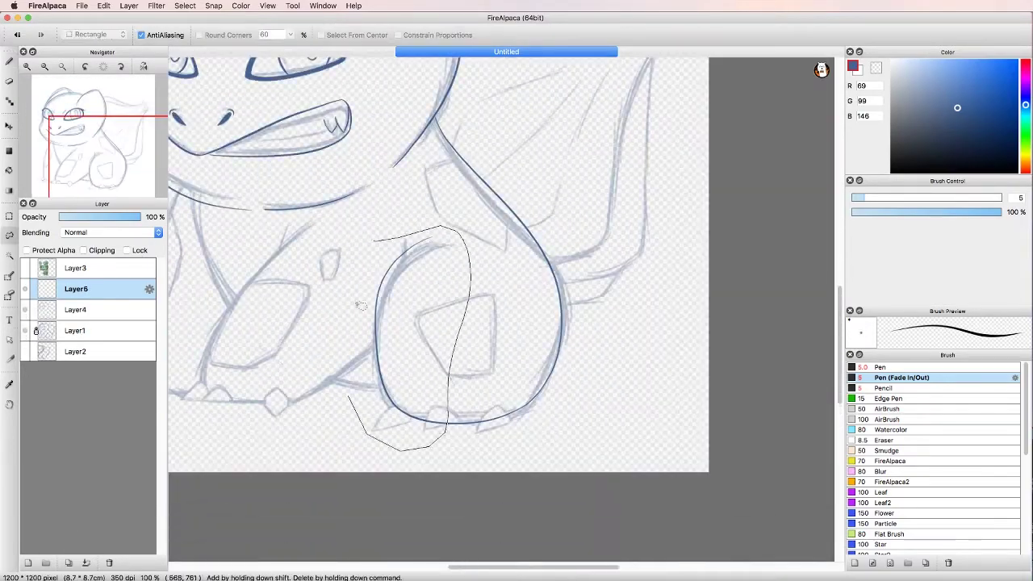
Step: Shift the lassoed left curve of the hind leg slightly inward and merge the ink layer down into Layer4
key("ctrl+t")
left_click_drag(357, 320, 345, 322)
key("Return")
key("ctrl+e")
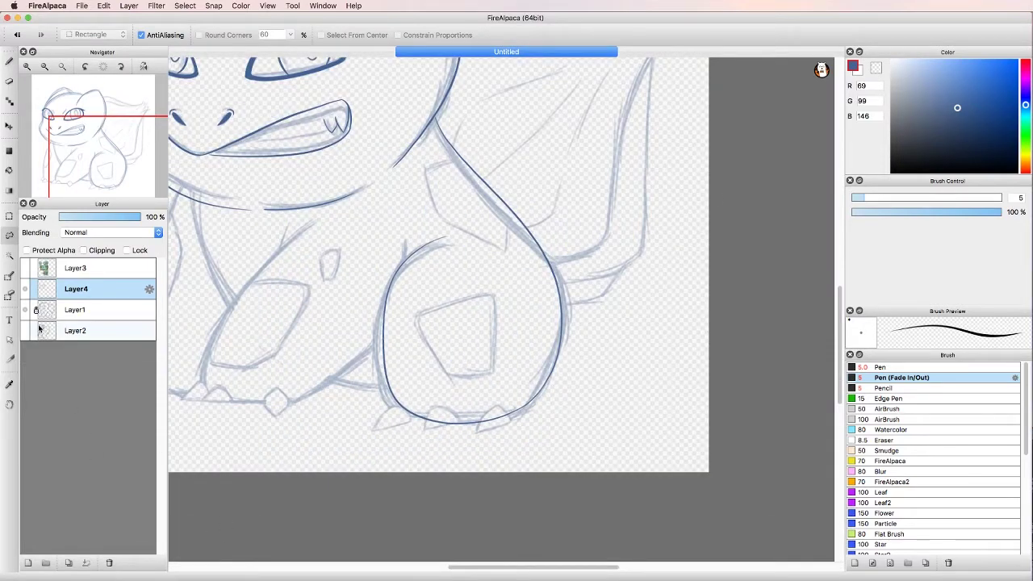
Step: Ink the belly line forward from the hind leg and the near front leg's outline down around its foot
key("b")
scroll(495, 358, "up", 5)
scroll(496, 358, "down", 3)
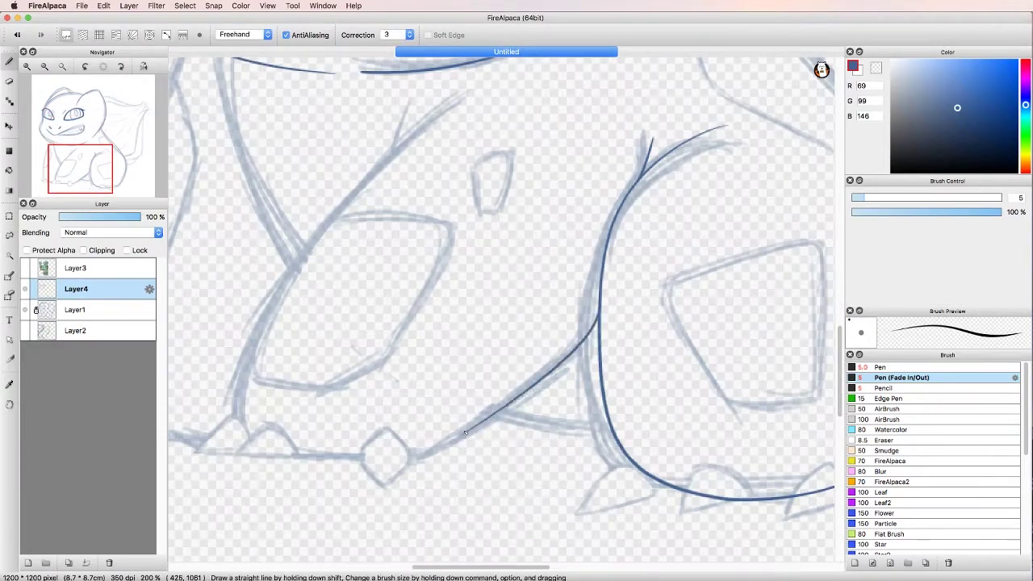
left_click_drag(465, 87, 432, 441)
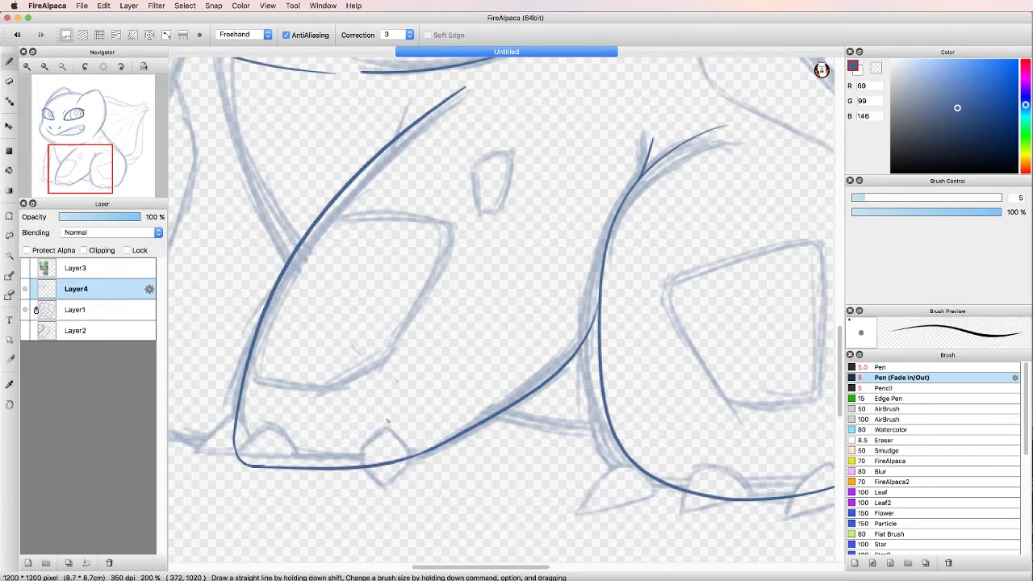
Step: Ink a diamond claw and a pointed claw on the near front foot using a new layer, erasing leg lines inside them
scroll(232, 468, "up", 2)
key("super+shift+n")
mouse_move(520, 424)
left_mouse_down()
mouse_move(555, 384)
mouse_move(549, 486)
mouse_move(525, 427)
left_mouse_up()
key("e")
key("b")
mouse_move(376, 423)
left_mouse_down()
mouse_move(352, 369)
mouse_move(355, 423)
left_mouse_up()
key("e")
left_click_drag(345, 371, 339, 399)
key("super+e")
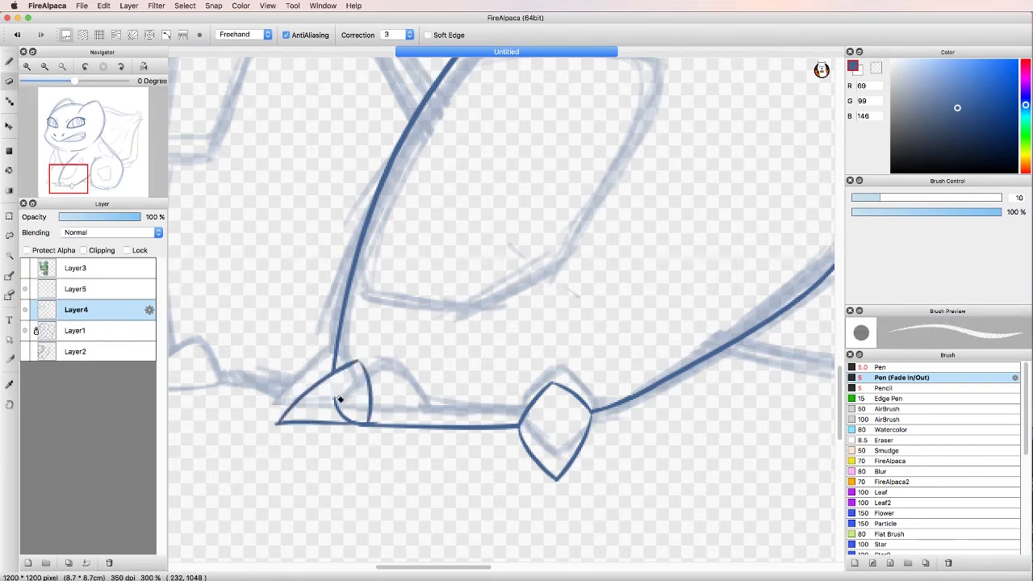
Step: Ink another pointed claw behind the leftmost claw of the near front foot and clean up the overlap
key("b")
left_click_drag(337, 342, 279, 398)
key("e")
key("b")
Step: Ink the angular patch on the back below the ear, redoing its faulty stroke
scroll(440, 125, "up", 10)
scroll(439, 125, "right", 10)
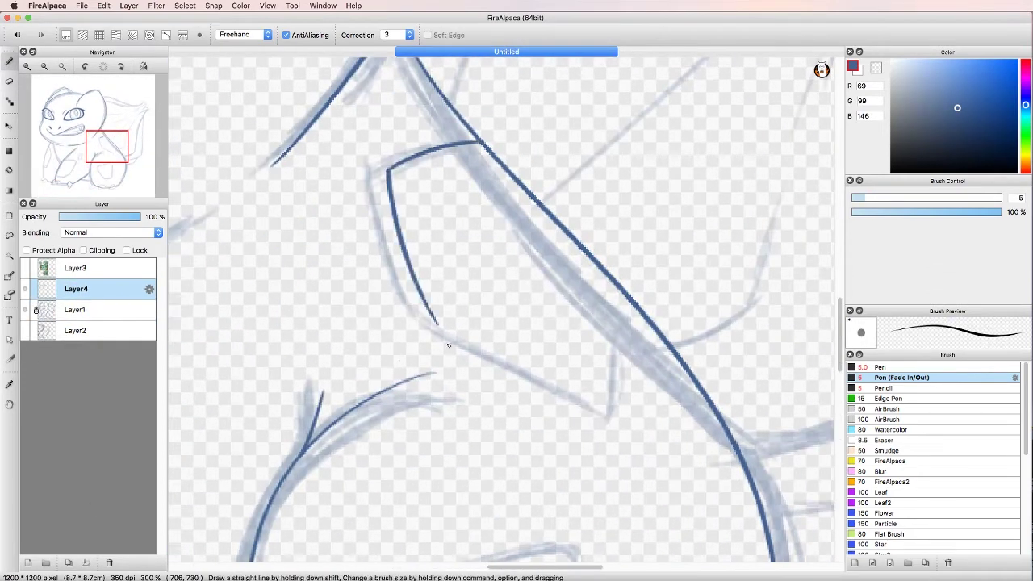
key("super+z")
left_click_drag(597, 364, 614, 266)
Step: Ink the four-sided spot on the hind leg and erase the stroke ends overshooting its corners
mouse_move(108, 149)
left_mouse_down()
mouse_move(121, 171)
mouse_move(105, 191)
left_mouse_up()
left_click_drag(669, 361, 585, 385)
scroll(600, 436, "up", 5)
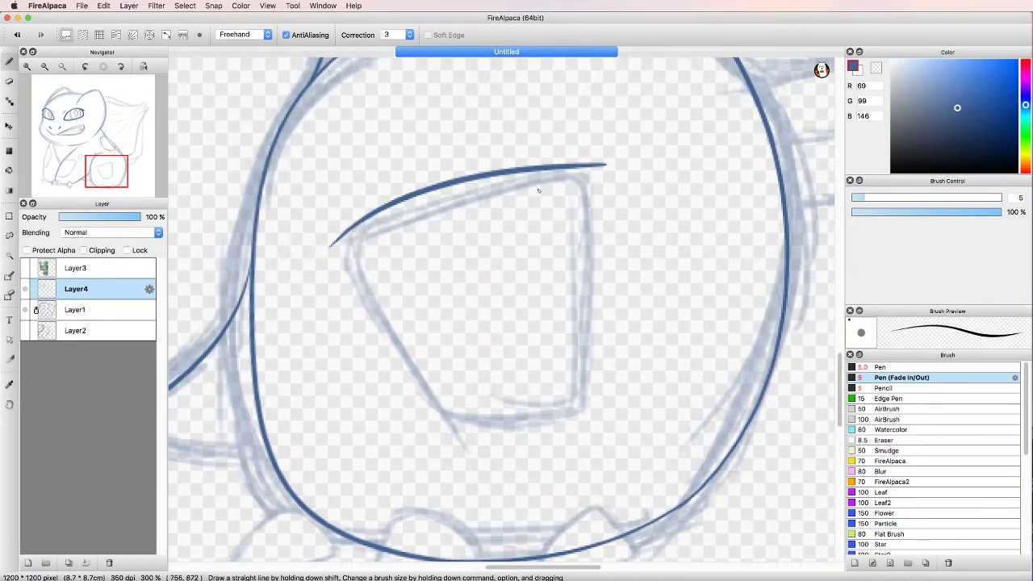
key("e")
left_click_drag(412, 430, 434, 424)
key("b")
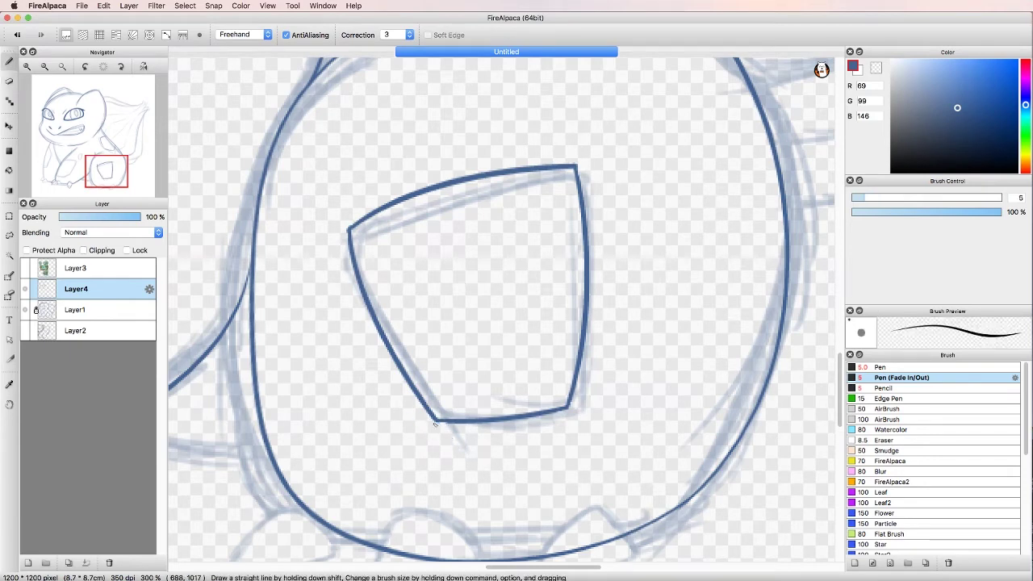
Step: Round off the corners of the hind-leg spot by erasing each sharp corner and inking a curve
key("e")
key("b")
key("e")
left_click_drag(350, 231, 355, 283)
key("b")
left_click_drag(368, 216, 354, 281)
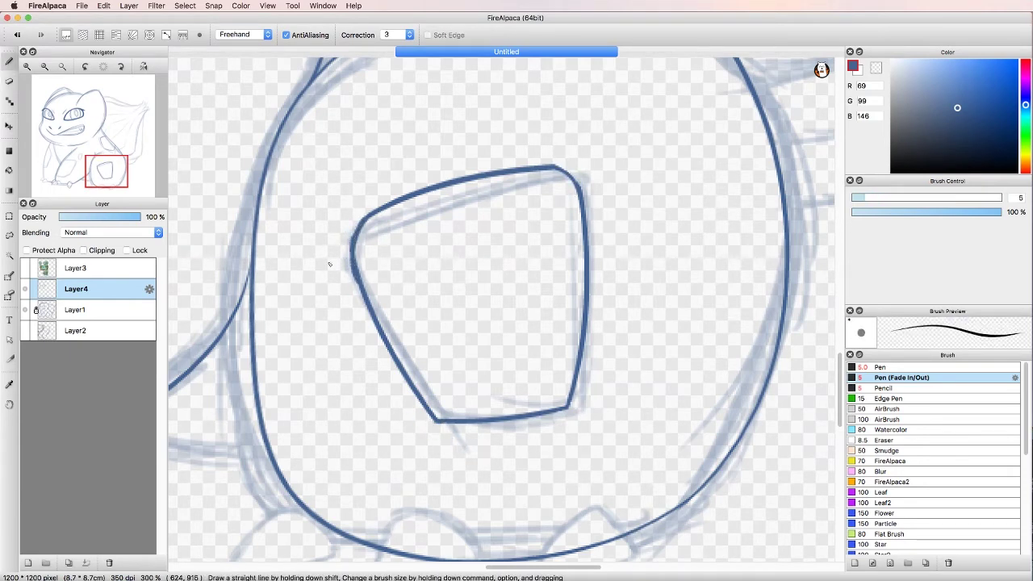
key("e")
mouse_move(575, 363)
left_mouse_down()
mouse_move(552, 384)
mouse_move(563, 413)
left_mouse_up()
key("b")
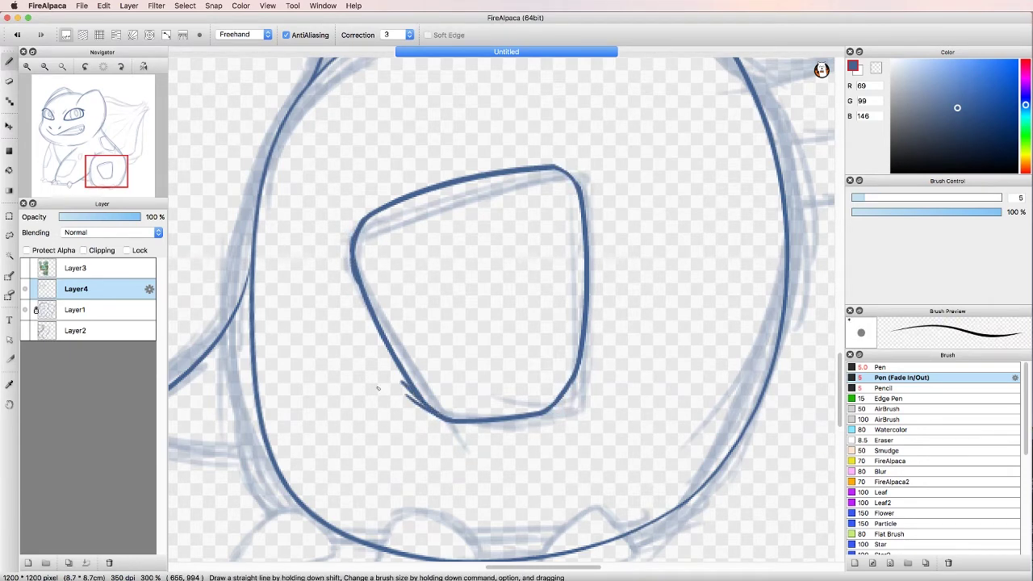
Step: Try a diamond-shaped claw at the middle of the hind foot, erasing the foot line inside it
mouse_move(105, 172)
left_mouse_down()
mouse_move(92, 164)
mouse_move(106, 183)
left_mouse_up()
left_click_drag(511, 339, 441, 331)
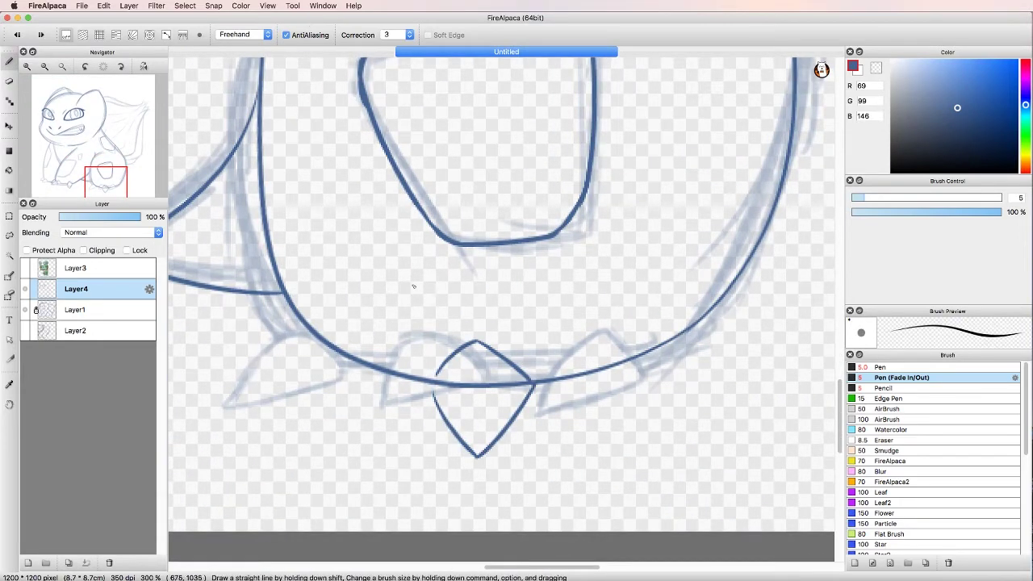
key("e")
left_click_drag(440, 382, 528, 385)
key("b")
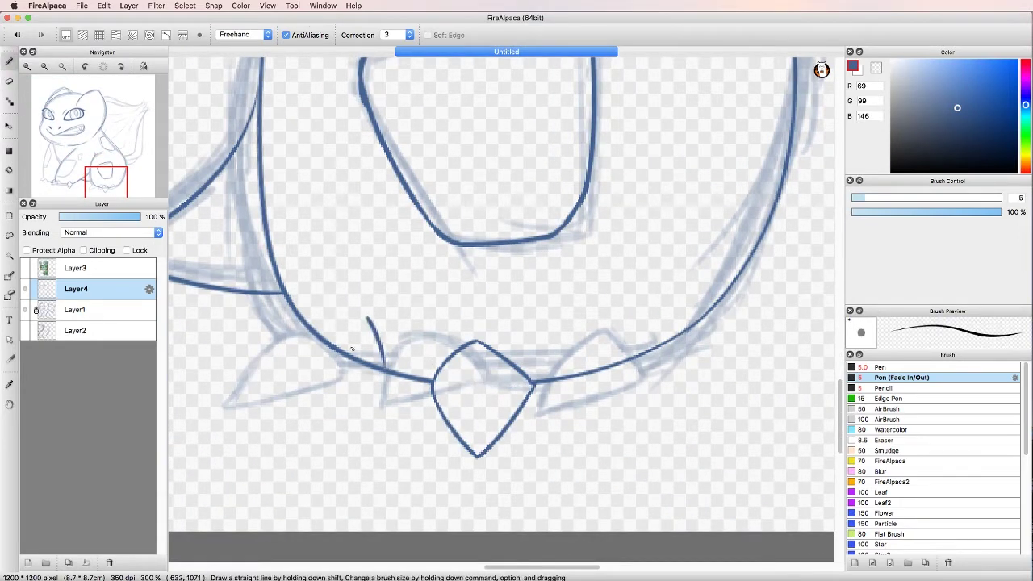
Step: Ink two pointed claws at the left end of the hind foot, erasing the leg line that crosses them
key("e")
left_click_drag(317, 340, 375, 368)
key("b")
Step: Hide the Layer1 sketch, erase the hind foot's diamond claw and restore the foot line through it
left_click(25, 310)
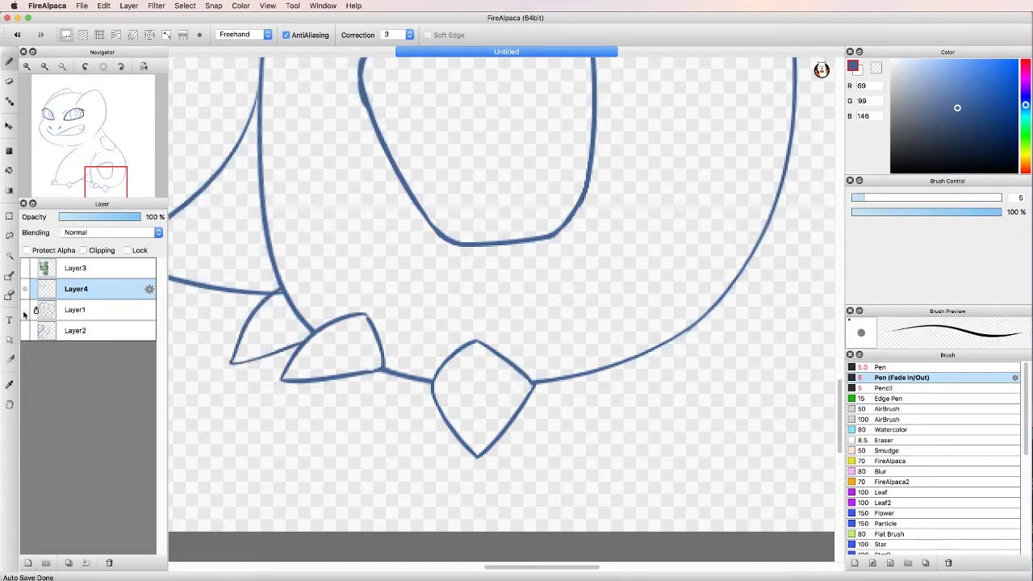
key("e")
left_click_drag(427, 388, 530, 386)
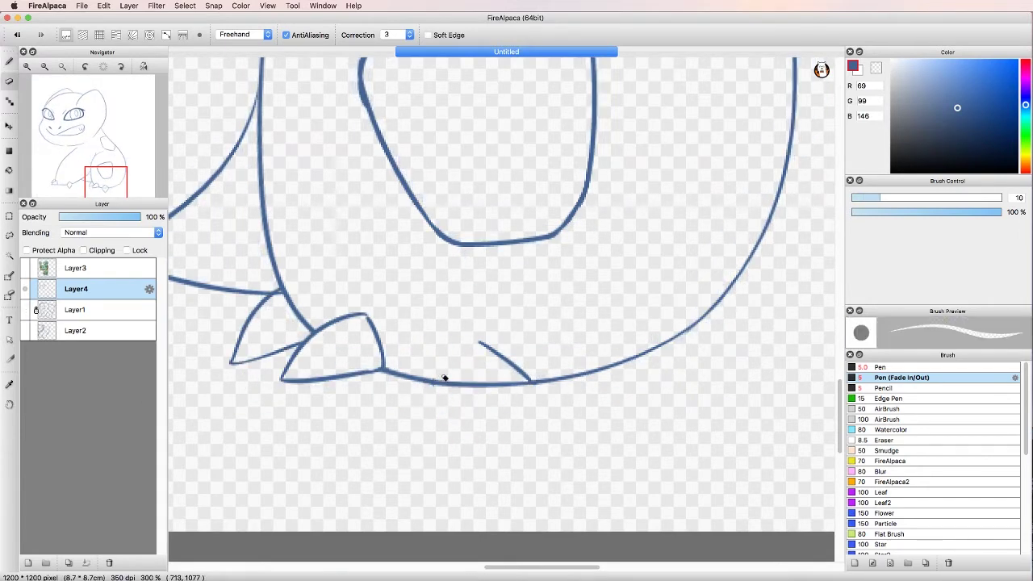
key("b")
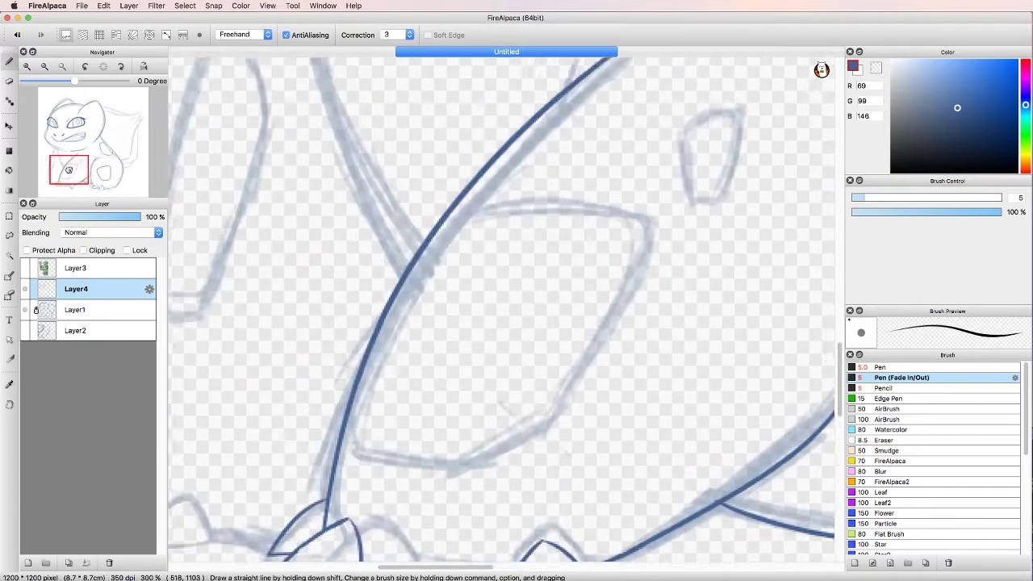
Step: Ink the small chest spot and the large rounded patch on the near front leg
scroll(569, 191, "left", 5)
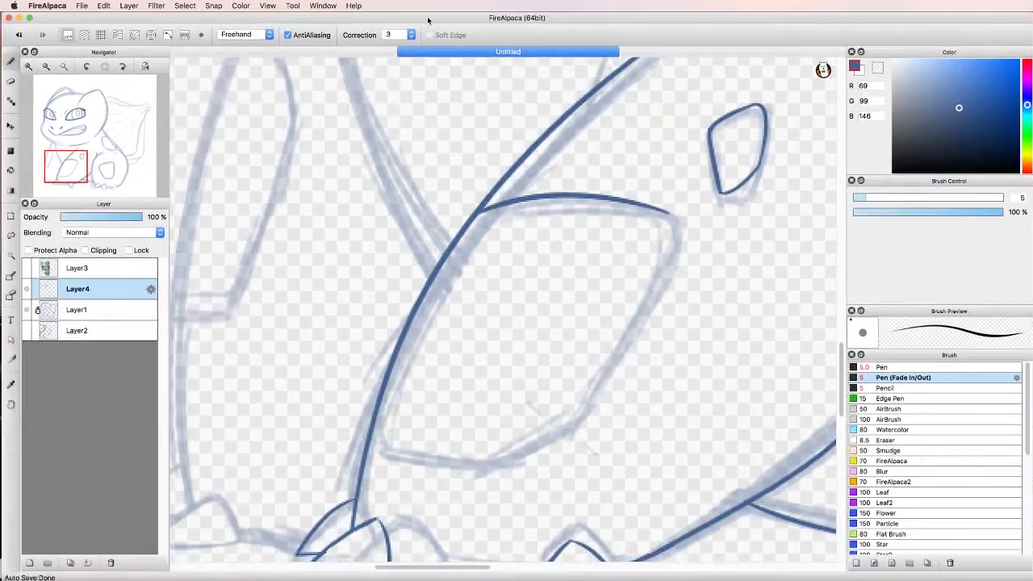
mouse_move(484, 209)
left_mouse_down()
mouse_move(613, 387)
mouse_move(600, 403)
left_mouse_up()
left_click_drag(659, 304, 585, 375)
Step: Ink the inner and outer contours of the far front leg, from below the chin down to the foot
scroll(585, 375, "up", 5)
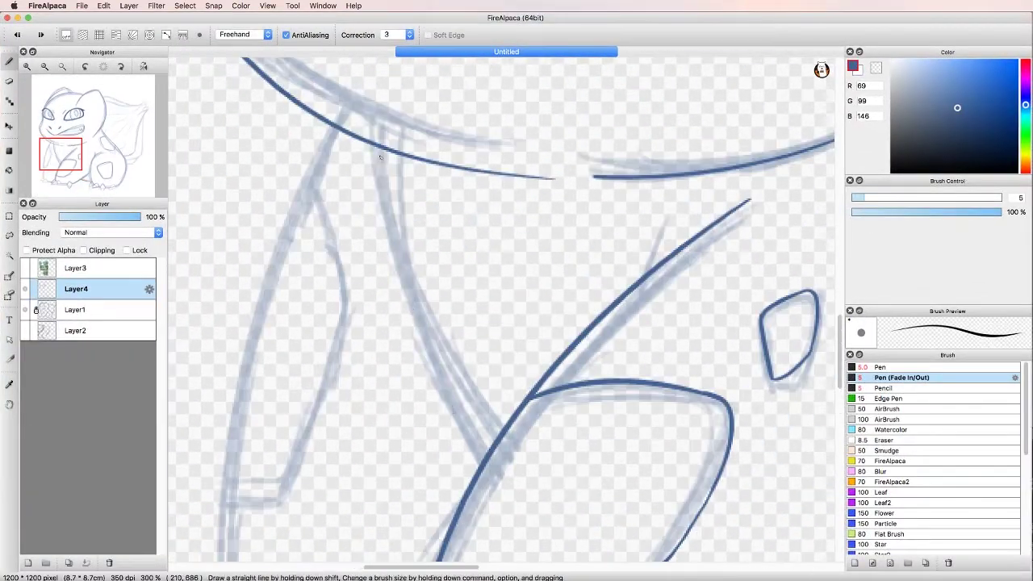
mouse_move(397, 147)
left_mouse_down()
mouse_move(425, 355)
mouse_move(484, 451)
left_mouse_up()
scroll(484, 323, "down", 2)
scroll(334, 92, "up", 3)
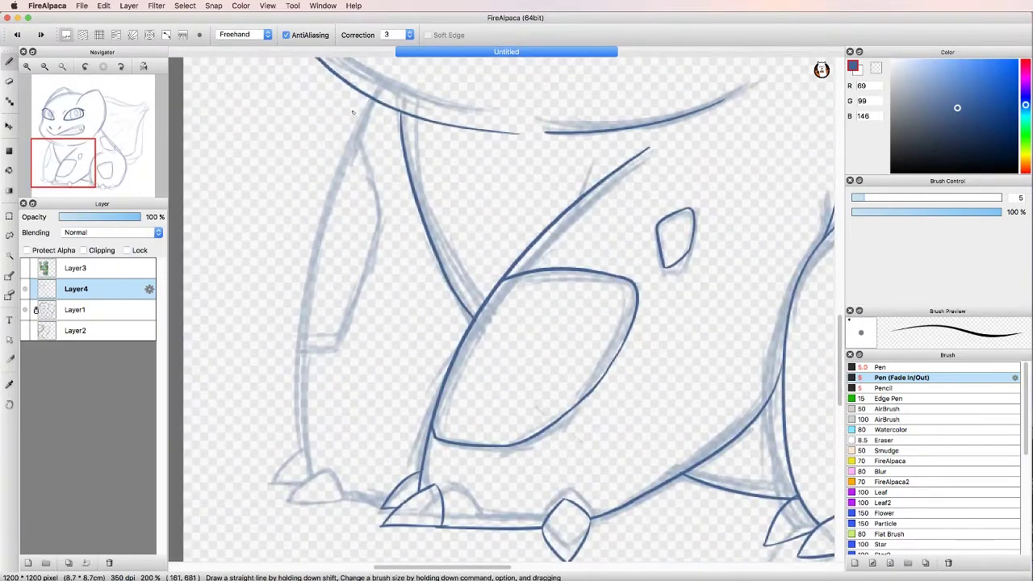
left_click_drag(352, 112, 300, 507)
Step: Ink two claws and the ground line on the far front foot, erasing the lines that overlap them
left_click_drag(384, 496, 277, 507)
scroll(318, 503, "up", 2)
mouse_move(482, 434)
left_mouse_down()
mouse_move(601, 417)
mouse_move(482, 428)
left_mouse_up()
key("e")
left_click_drag(559, 423, 542, 368)
key("e")
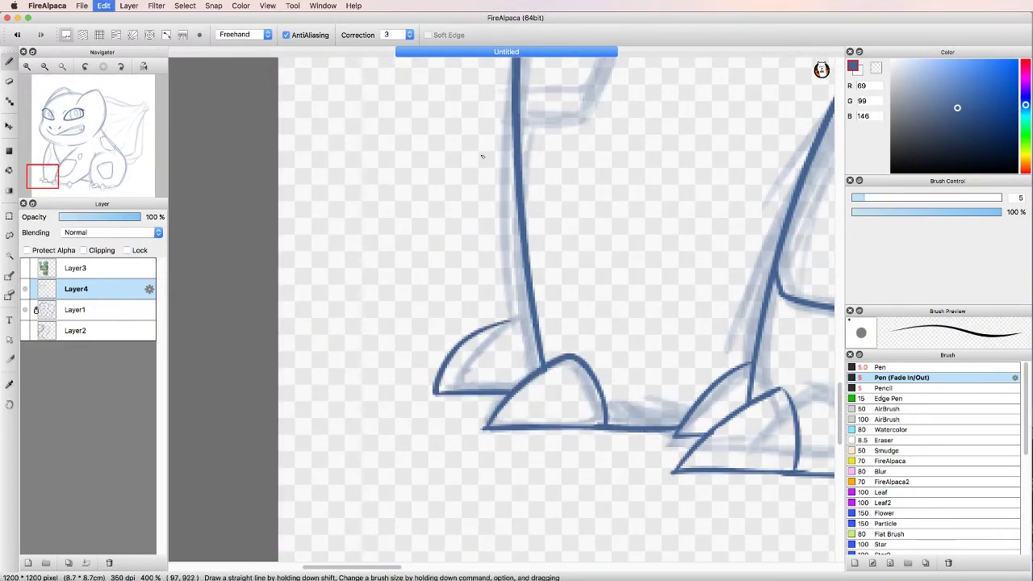
Step: Sketch three forehead spots with the Pencil on Layer1, following the reference images
scroll(435, 404, "down", 3)
scroll(520, 213, "up", 2)
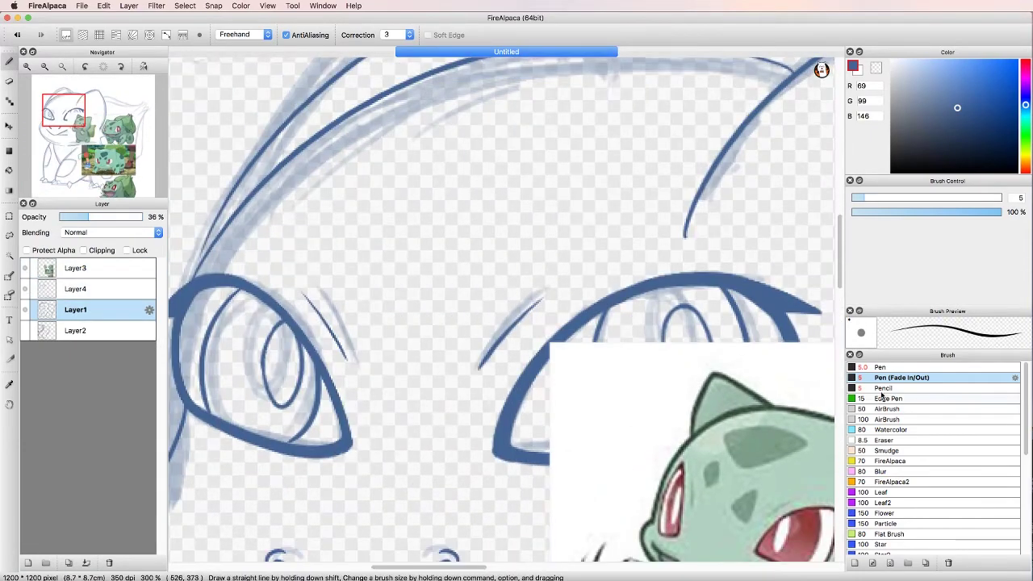
left_click(882, 390)
Step: Ink the two small forehead spots and the large one above, transforming the stroke along its lower-right edge
left_click_drag(363, 240, 331, 291)
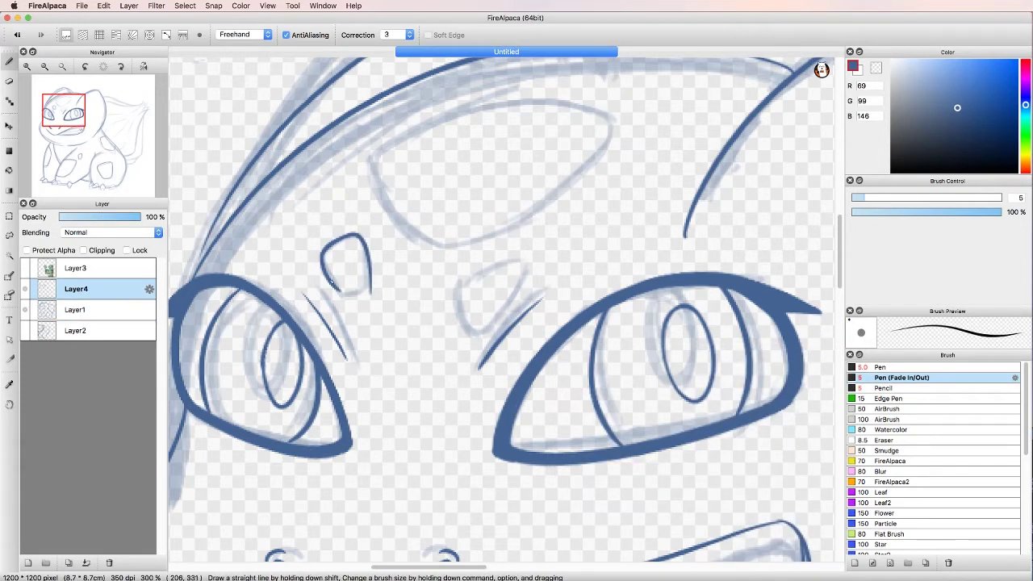
left_click_drag(331, 279, 371, 287)
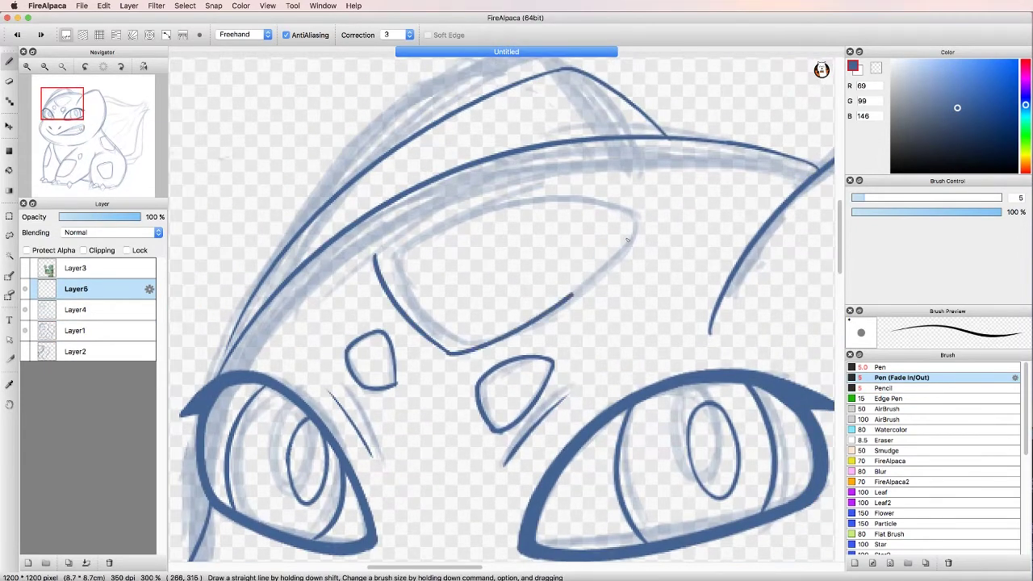
key("super+t")
left_click_drag(450, 234, 476, 230)
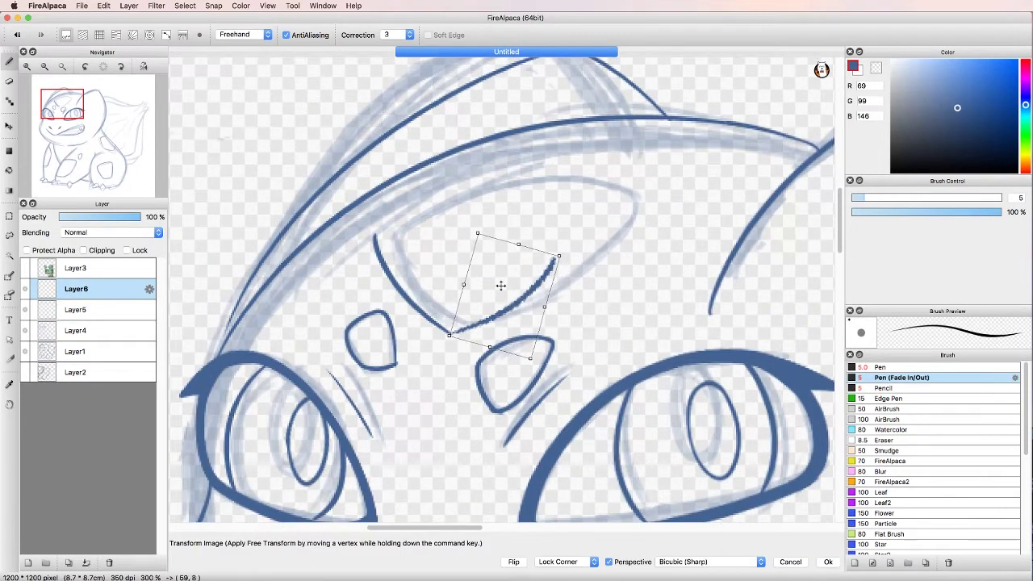
key("Delete")
mouse_move(395, 252)
left_mouse_down()
mouse_move(528, 334)
mouse_move(387, 260)
left_mouse_up()
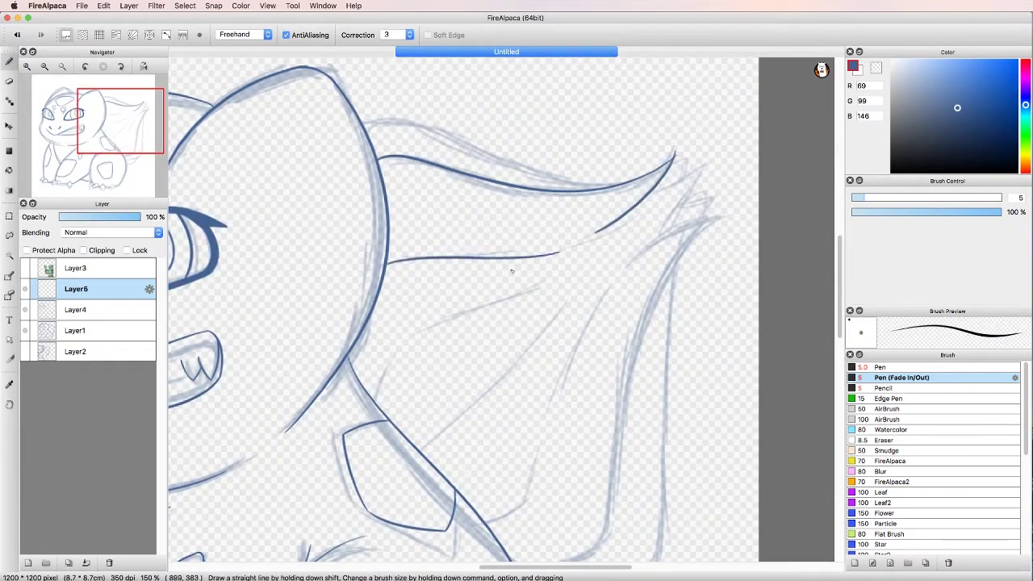
Step: Ink the bulb's inner crease lines and its lower contour up to the pointed tips
mouse_move(526, 251)
left_mouse_down()
mouse_move(486, 259)
mouse_move(384, 260)
left_mouse_up()
mouse_move(537, 297)
left_mouse_down()
mouse_move(416, 334)
mouse_move(375, 399)
left_mouse_up()
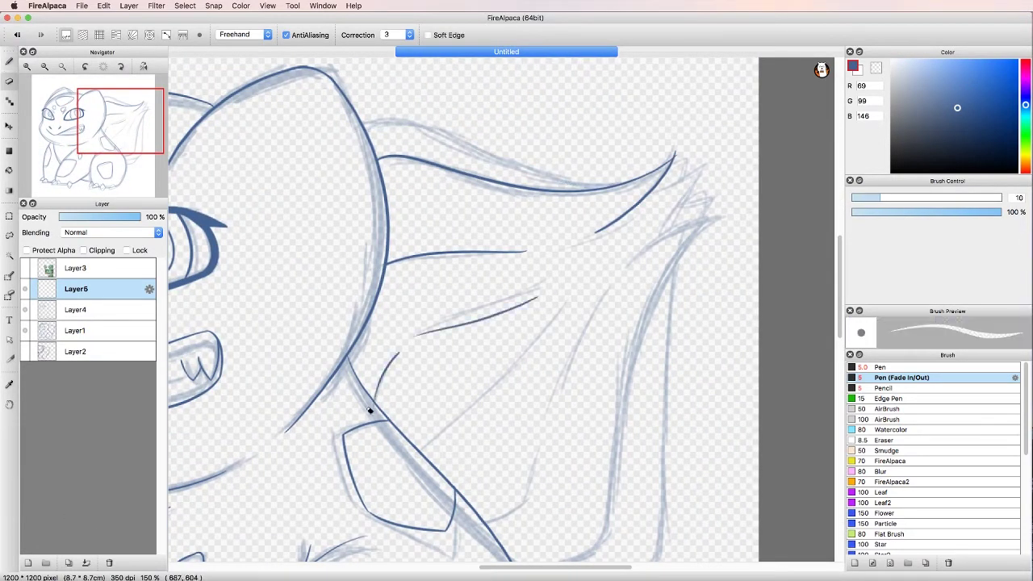
mouse_move(476, 526)
left_mouse_down()
mouse_move(524, 508)
mouse_move(607, 331)
left_mouse_up()
left_click_drag(607, 331, 561, 261)
left_click_drag(478, 506, 668, 150)
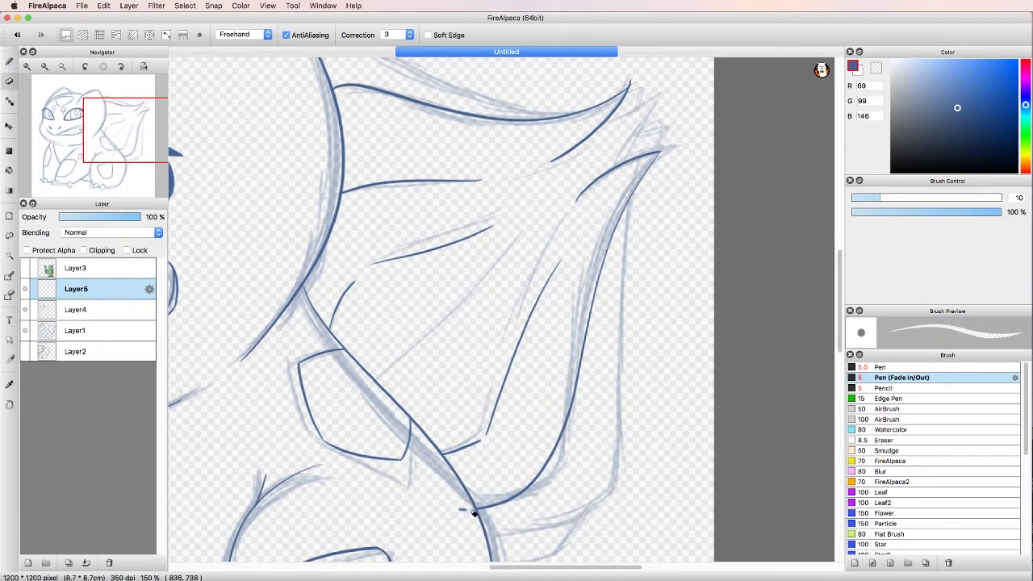
left_click_drag(664, 91, 586, 137)
Step: Ink the bulb's upper outer leaf edge on a new layer, tapering it into the leaf tip
scroll(634, 103, "up", 3)
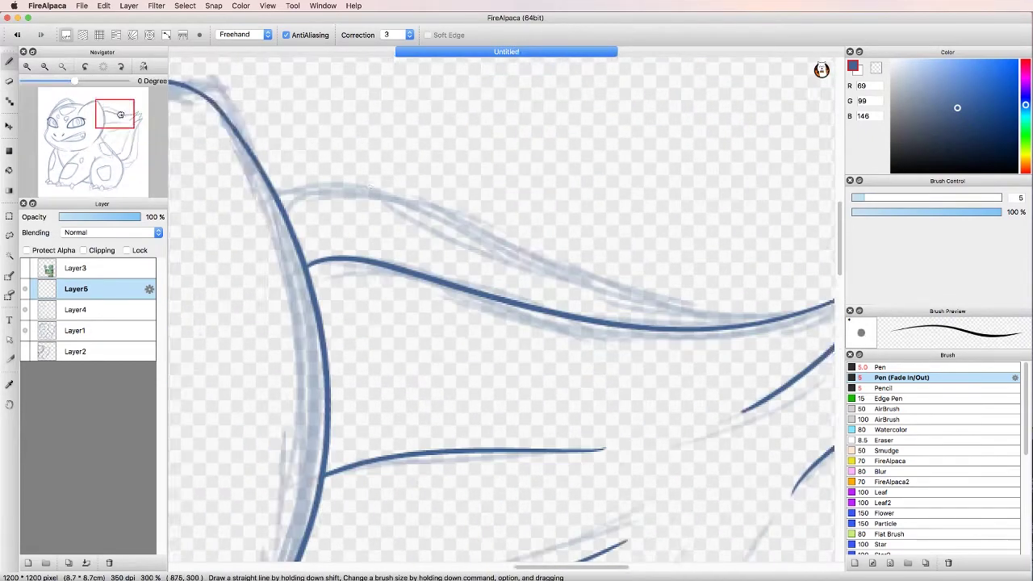
key("super+shift+n")
left_click_drag(633, 215, 627, 287)
key("super+t")
key("Escape")
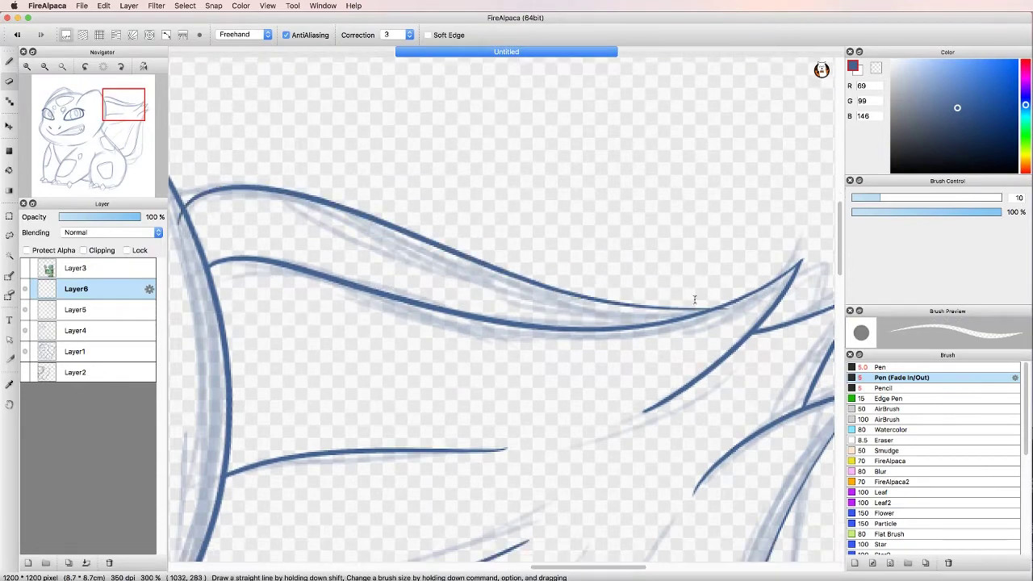
key("super+minus")
key("super+minus")
key("super+e")
Step: Ink the bulb's outer lower leaf edges and remaining creases, merging the ink layers down into Layer4
scroll(501, 439, "up", 1)
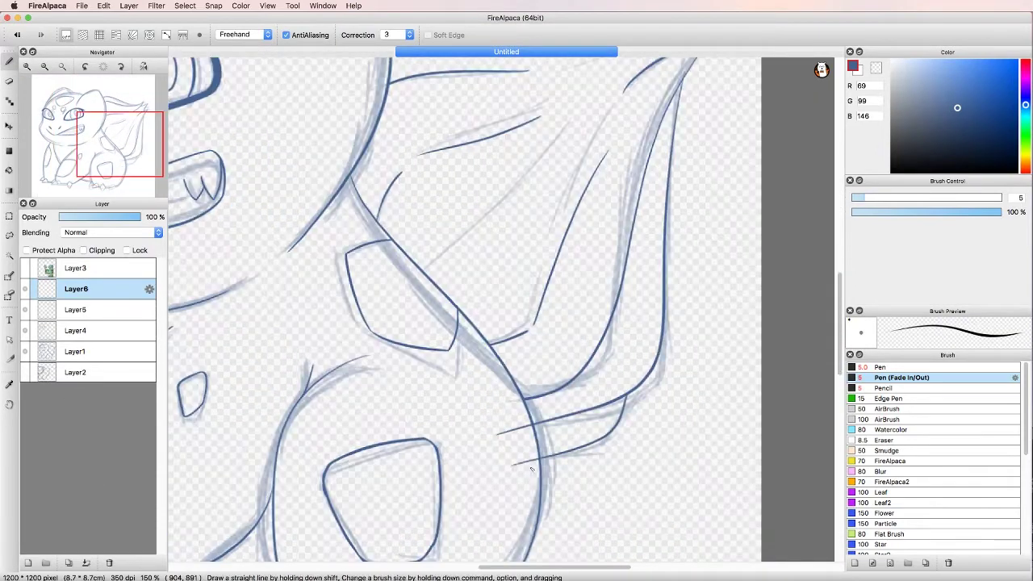
left_click(86, 563)
scroll(341, 204, "up", 3)
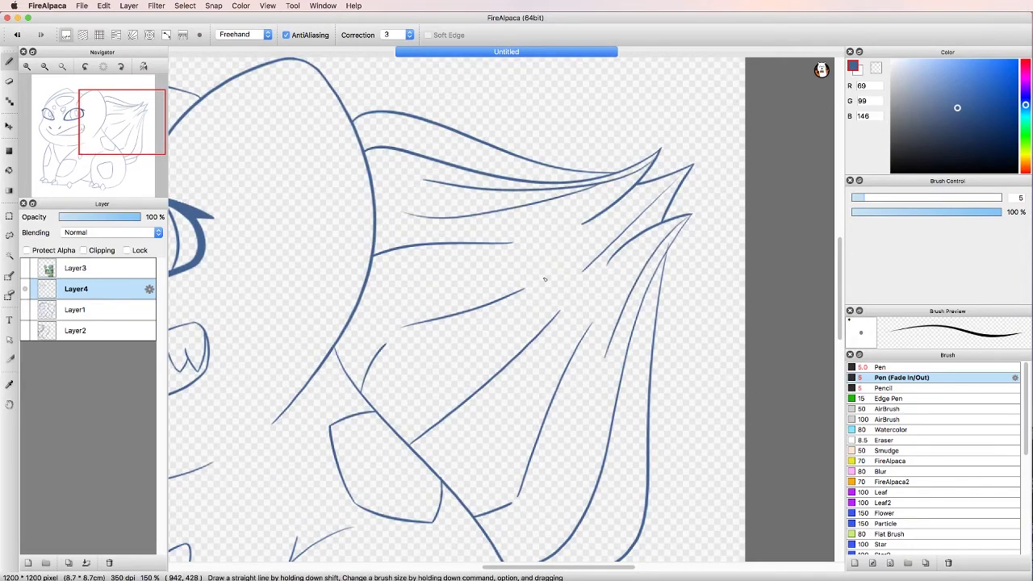
Step: Save the line art to the Desktop as a PNG image named bulba
scroll(478, 315, "left", 5)
scroll(478, 315, "down", 2)
scroll(300, 81, "up", 1)
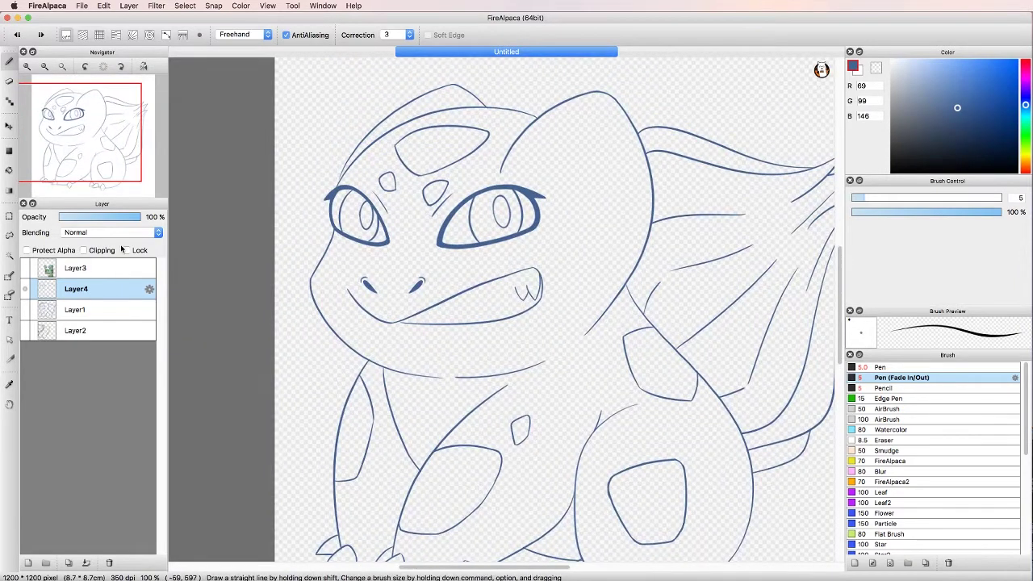
left_click(81, 5)
left_click(113, 95)
type("bulba")
left_click(657, 249)
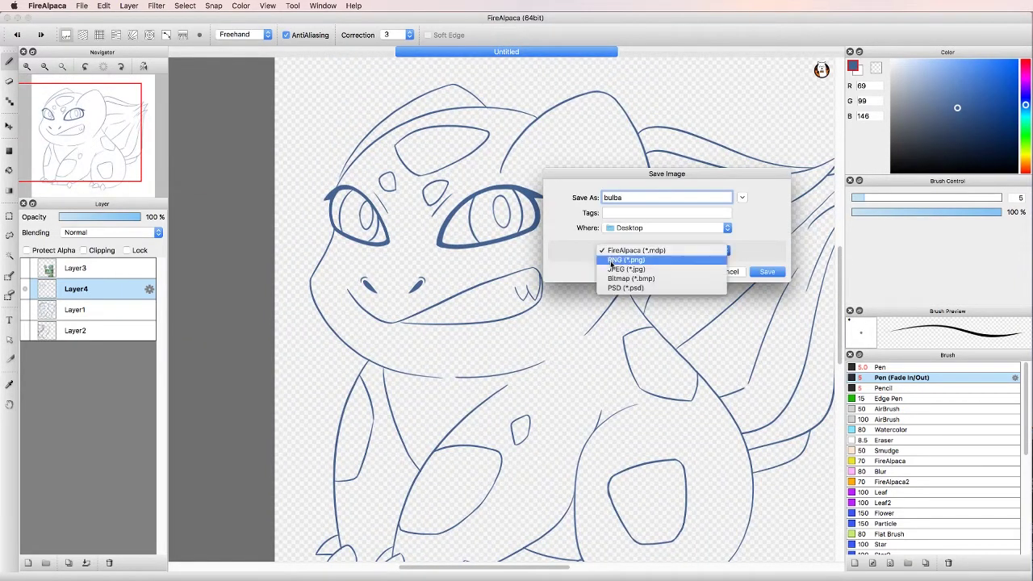
left_click(645, 264)
left_click(767, 269)
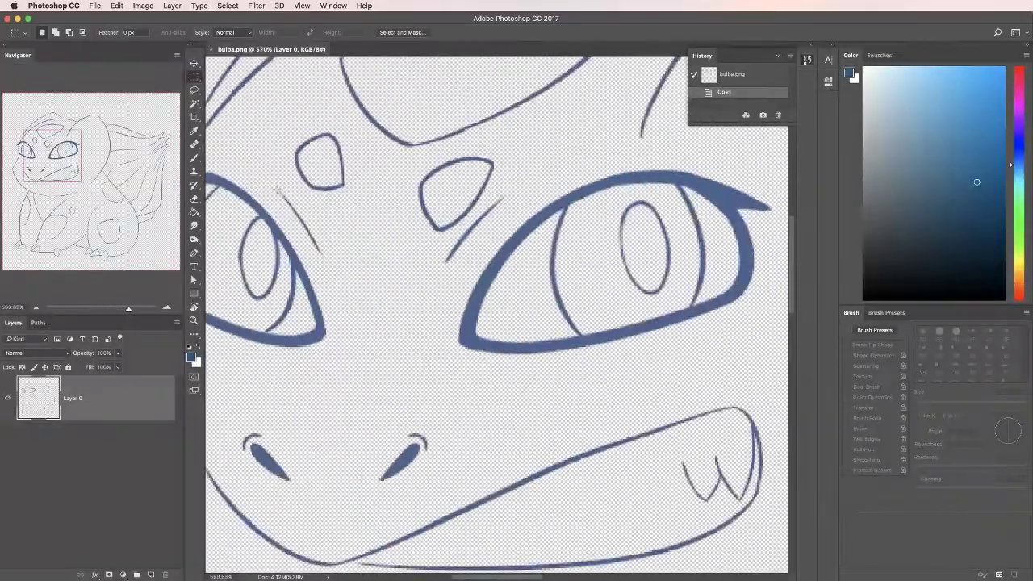
Step: Lasso both eyes, cut them out of the line art, paste them onto a separate layer and fit them in place with Free Transform
left_click_drag(553, 196, 772, 223)
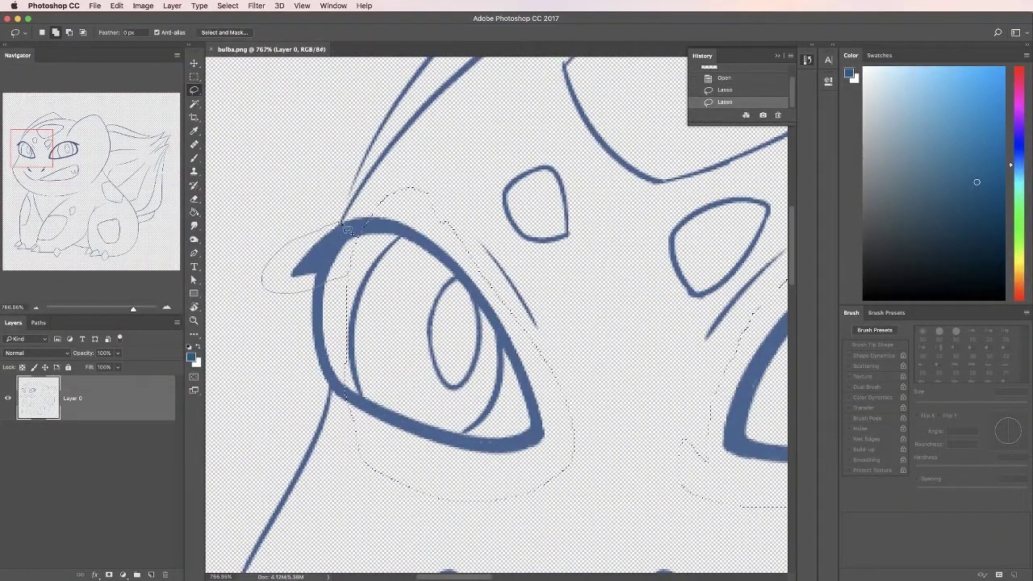
scroll(307, 362, "down", 5)
key("ctrl+x")
key("ctrl+v")
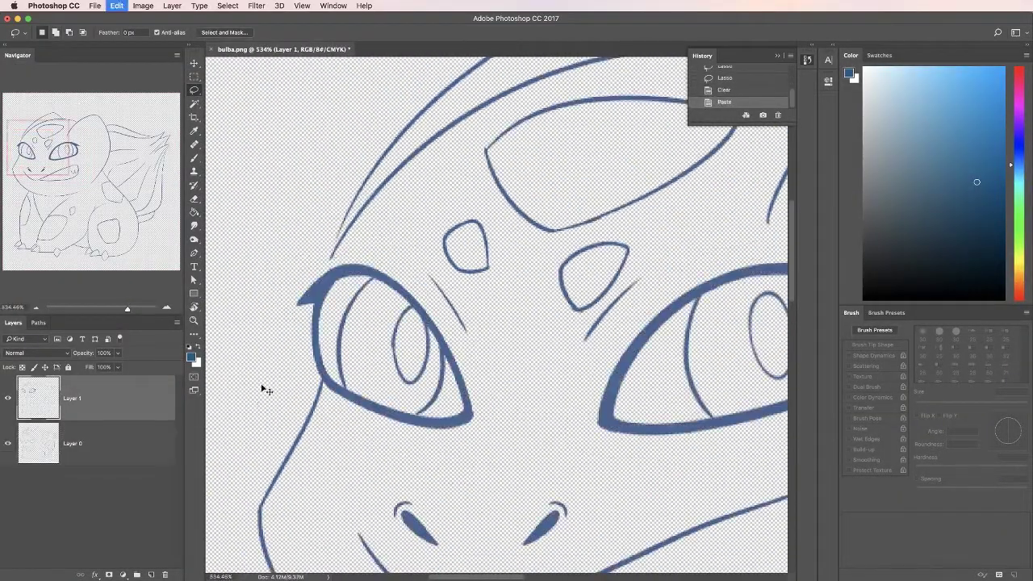
key("ctrl+t")
key("Return")
key("ctrl+0")
scroll(452, 267, "up", 5)
scroll(452, 266, "down", 4)
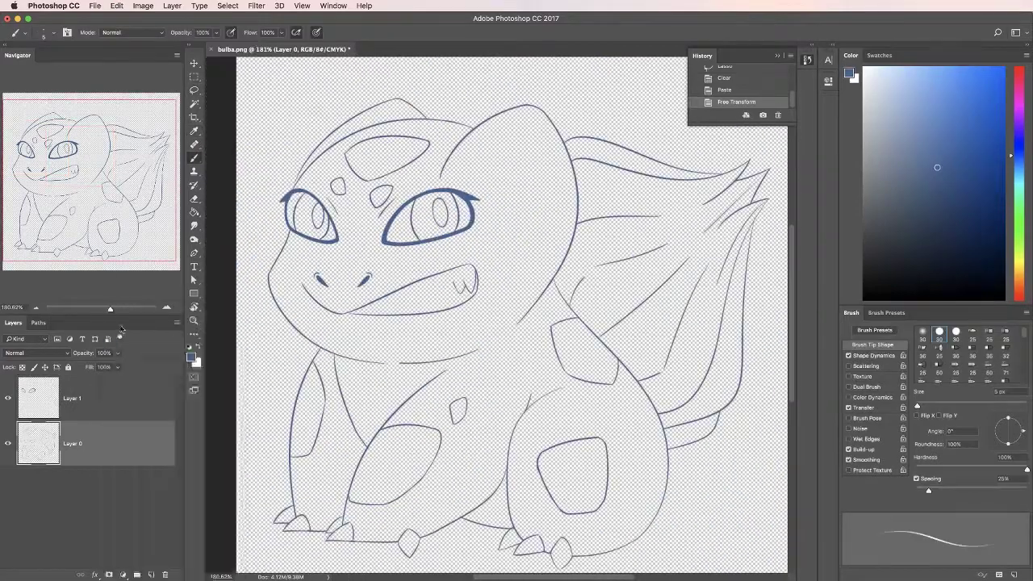
Step: Thicken the body line art on Layer 0 with an outside Stroke layer style in the line's blue
double_click(121, 443)
left_click(680, 222)
left_click(825, 244)
scroll(463, 196, "up", 5)
scroll(463, 196, "down", 10)
key("Return")
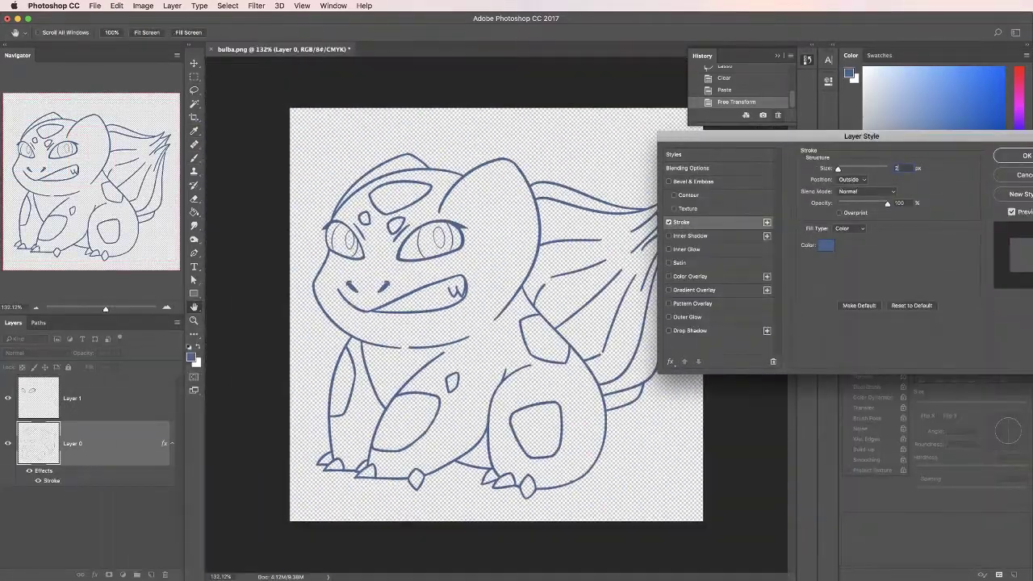
key("Escape")
key("b")
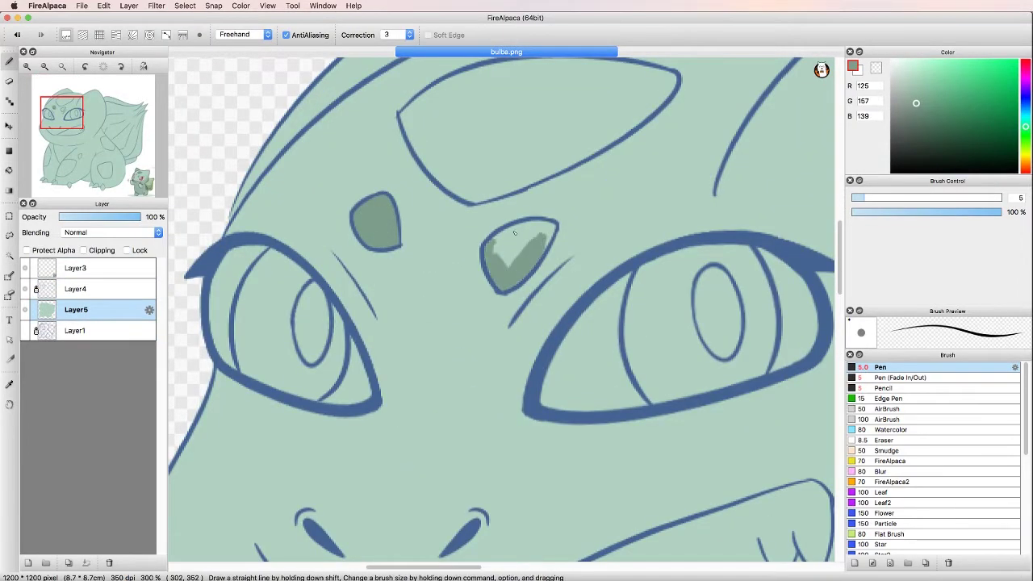
Step: Switch to FireAlpaca and paint the forehead patches dark green, RGB 125, 157, 139, on Layer5
key("super+Tab")
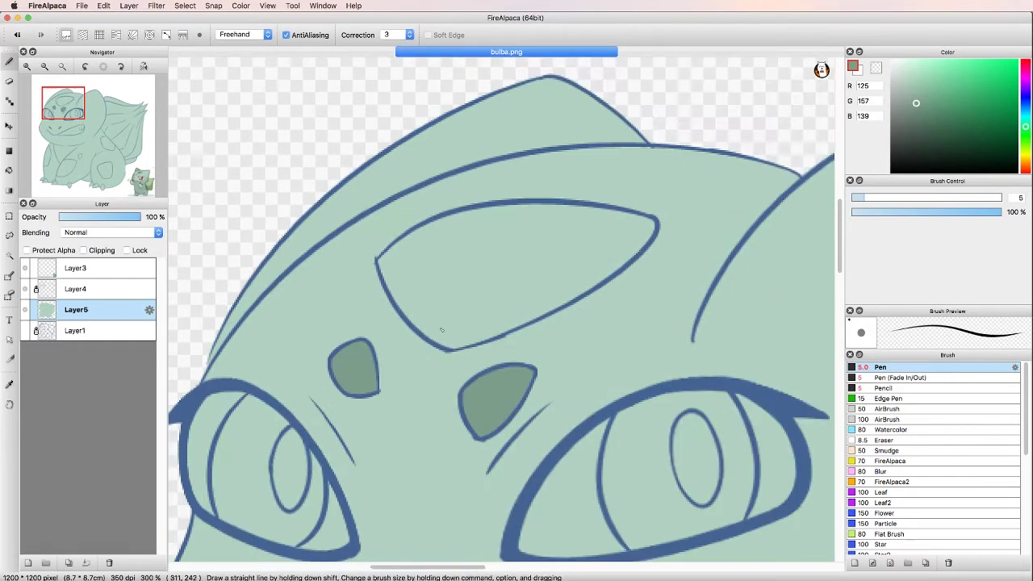
mouse_move(464, 343)
left_mouse_down()
mouse_move(409, 295)
mouse_move(460, 228)
mouse_move(645, 229)
mouse_move(556, 287)
mouse_move(420, 258)
left_mouse_up()
left_click_drag(516, 121, 533, 243)
Step: Paint the foreleg and hind-leg patches the same dark green with a size 17 pen on alpha-protected Layer5
left_click_drag(501, 202, 445, 412)
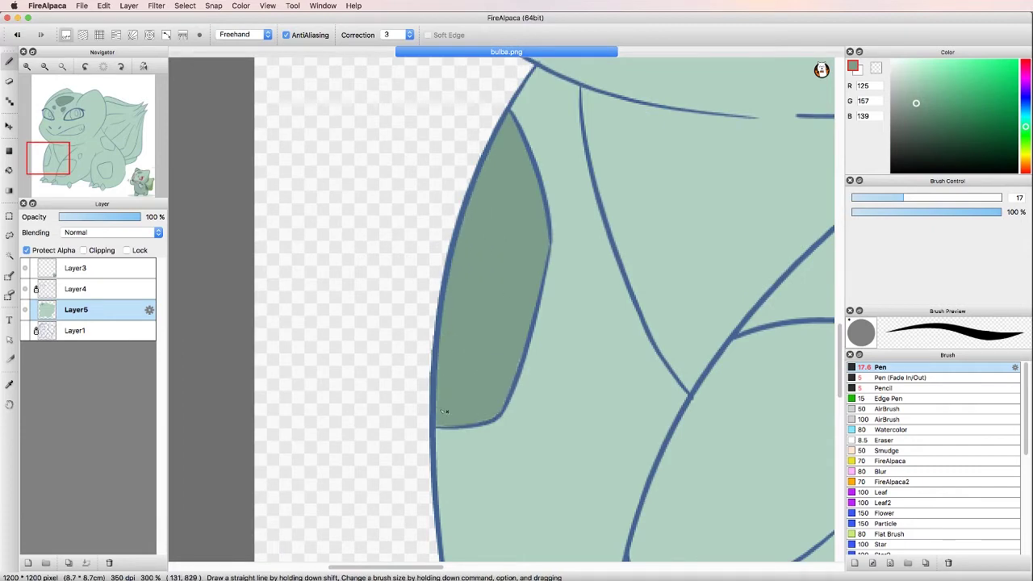
left_click_drag(508, 290, 519, 302)
mouse_move(426, 250)
left_mouse_down()
mouse_move(359, 411)
mouse_move(484, 218)
mouse_move(565, 355)
mouse_move(643, 204)
mouse_move(484, 217)
mouse_move(565, 197)
left_mouse_up()
left_click(105, 167)
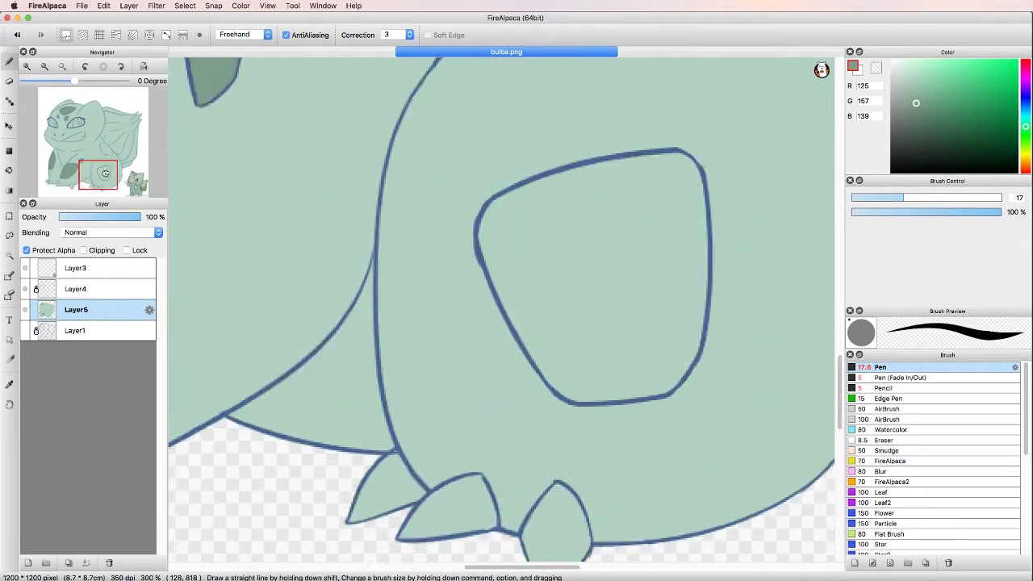
mouse_move(565, 371)
left_mouse_down()
mouse_move(525, 451)
mouse_move(375, 287)
left_mouse_up()
mouse_move(577, 328)
left_mouse_down()
mouse_move(565, 233)
mouse_move(395, 290)
mouse_move(525, 234)
mouse_move(480, 370)
mouse_move(436, 323)
left_mouse_up()
Step: Fill the patch on the back beside the bulb with the dark green, covering the remaining gaps
left_click(106, 143)
mouse_move(484, 193)
left_mouse_down()
mouse_move(601, 327)
mouse_move(443, 359)
mouse_move(601, 403)
left_mouse_up()
left_click_drag(601, 403, 565, 339)
left_click(525, 416, "alt")
left_click(565, 387, "alt")
mouse_move(524, 371)
left_mouse_down()
mouse_move(452, 274)
mouse_move(525, 234)
left_mouse_up()
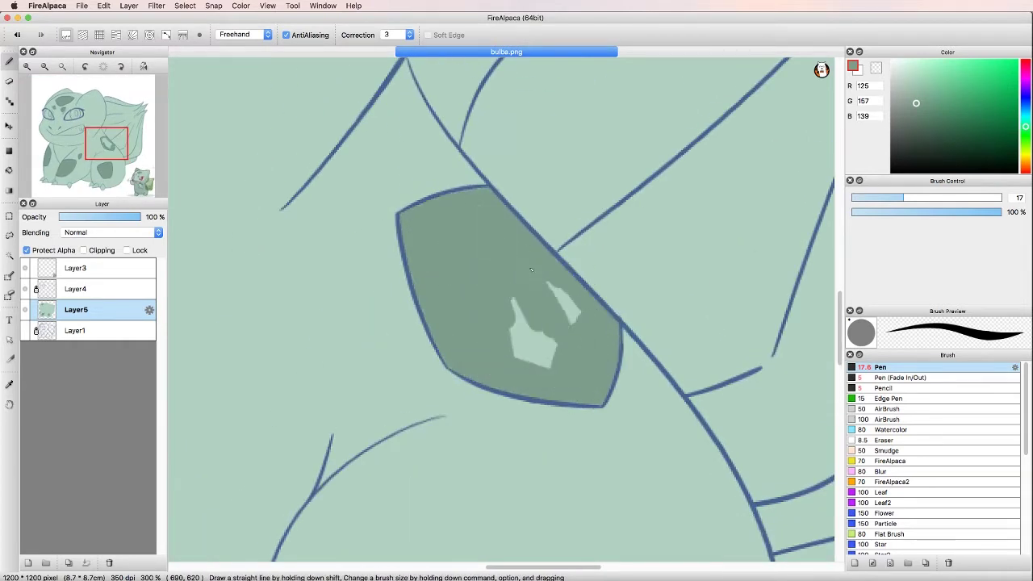
left_click_drag(525, 306, 556, 355)
Step: Paint the bulb and all its leaves yellow-green, RGB 173, 201, 166, with a size 41 pen
left_click(128, 112)
left_click(375, 289, "alt")
left_click_drag(375, 288, 549, 451)
left_click_drag(565, 266, 311, 339)
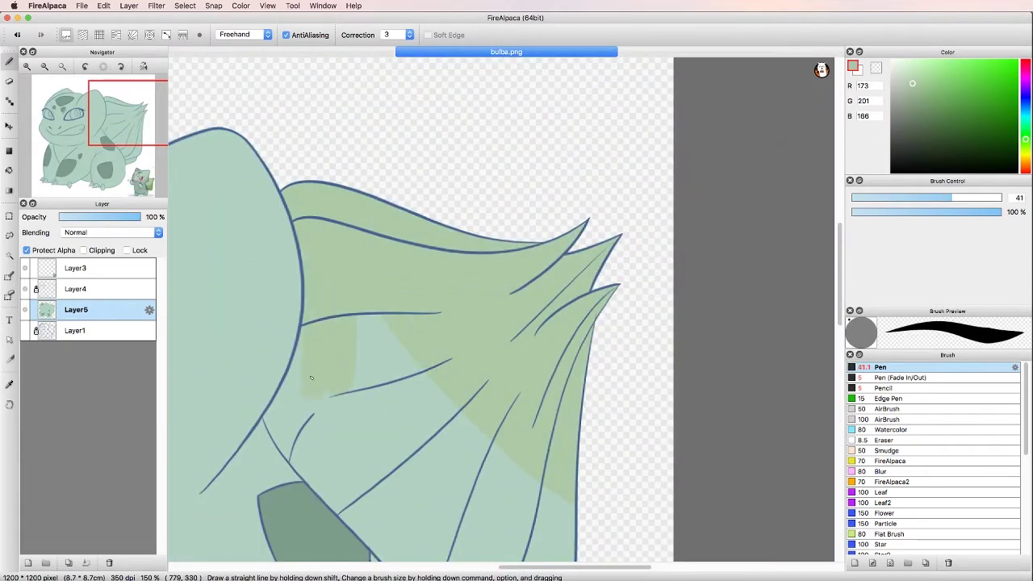
left_click_drag(355, 379, 484, 484)
left_click(119, 141)
left_click_drag(548, 355, 623, 466)
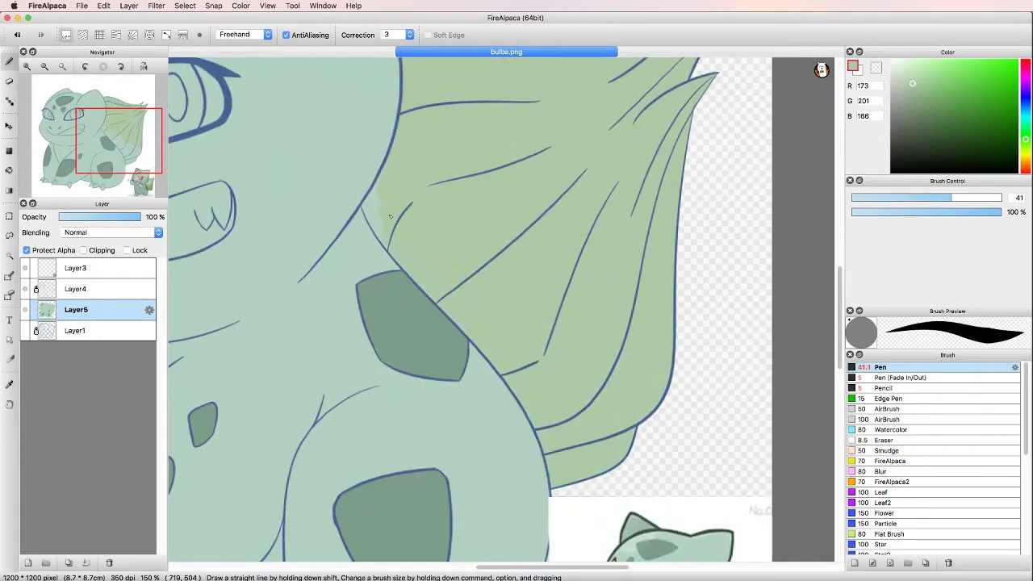
left_click(81, 161)
left_click(53, 115)
left_click_drag(395, 242, 387, 330)
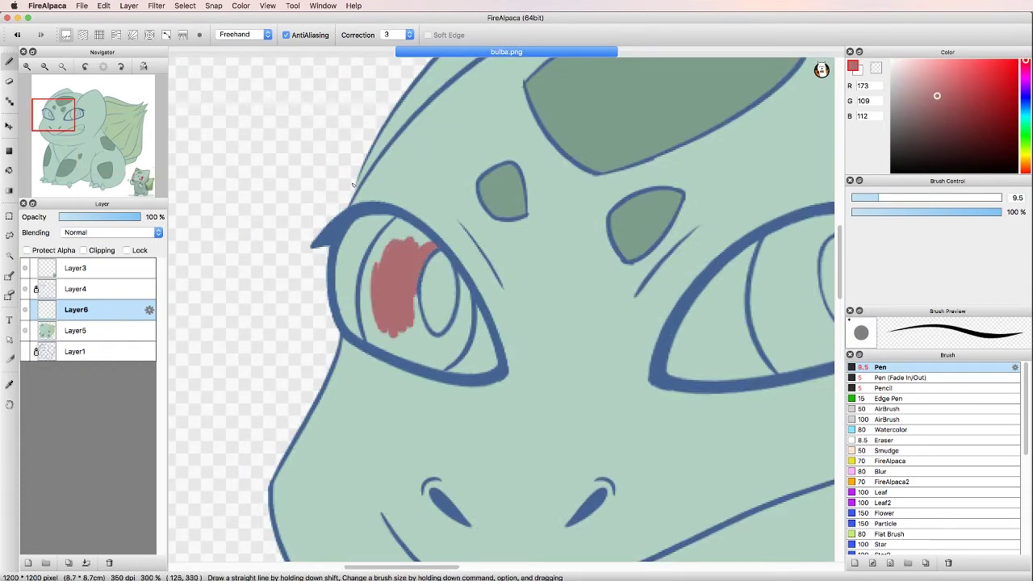
key("ctrl+z")
Step: Shade the left eye's upper iris blue, RGB 69, 99, 146, on a new layer, breaking its lower edge into fine strands
left_click(28, 562)
left_click_drag(522, 259, 503, 299)
left_click_drag(407, 230, 365, 292)
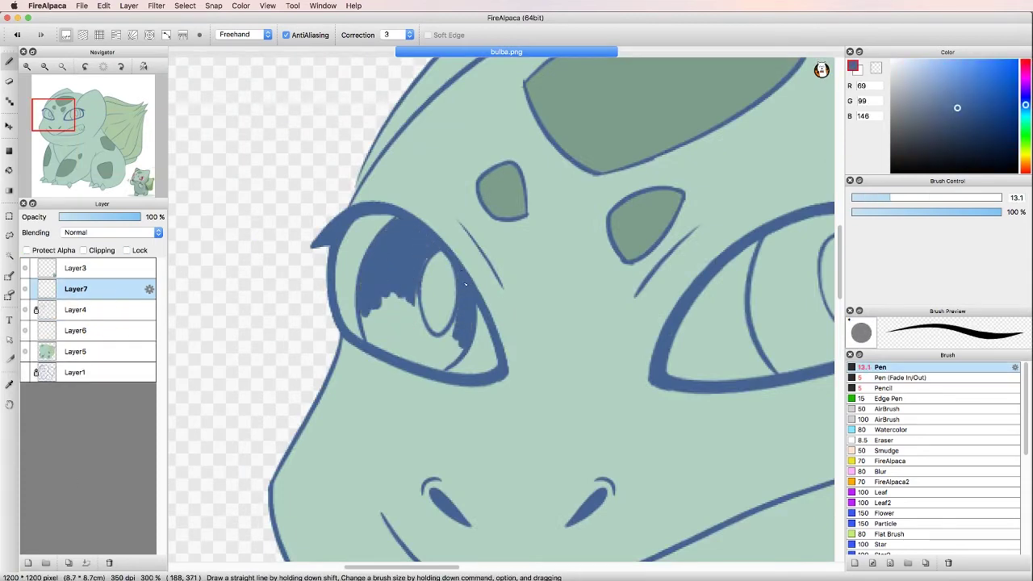
left_click_drag(452, 331, 413, 294)
key("e")
key("b")
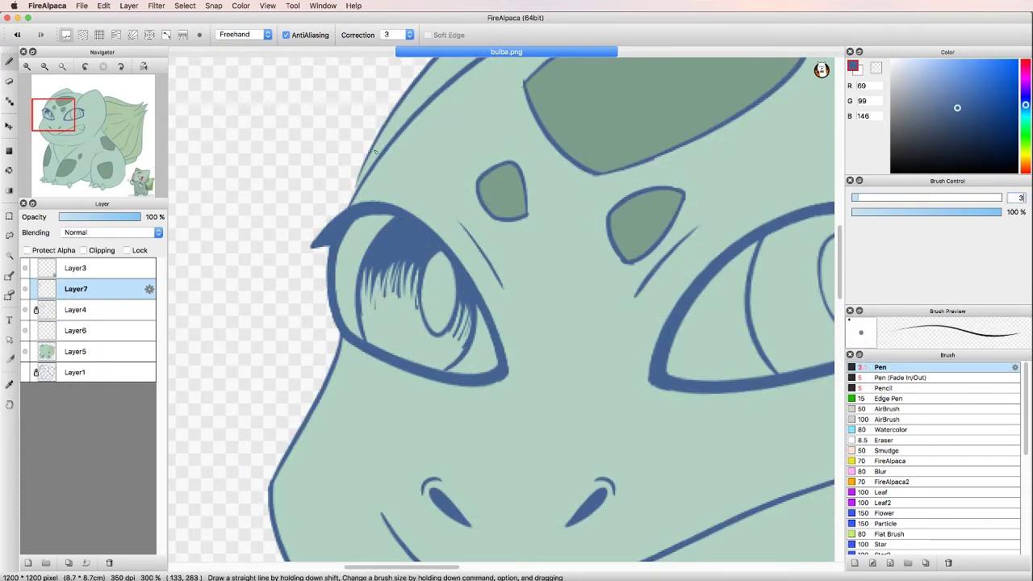
key("e")
left_click_drag(412, 290, 371, 335)
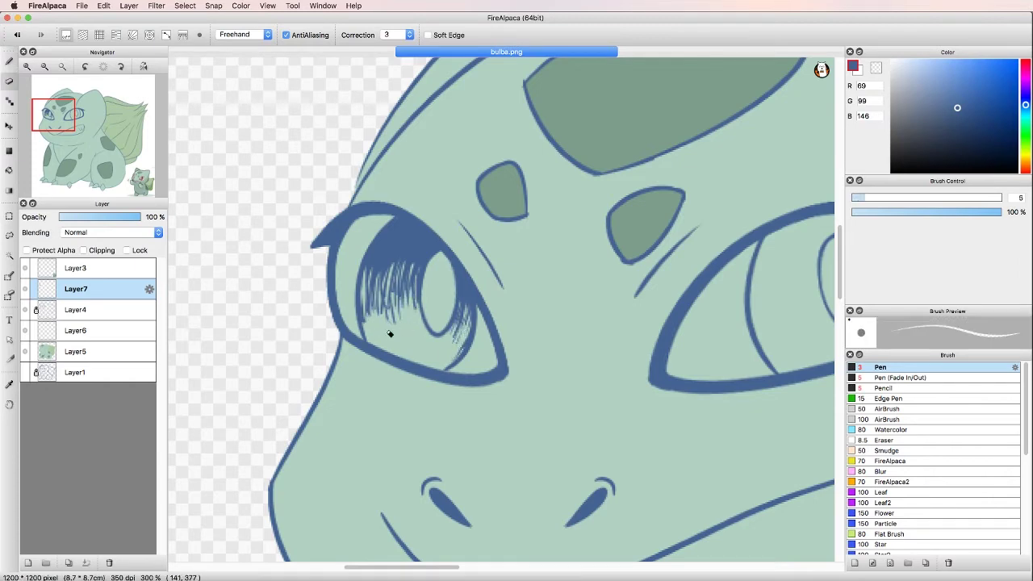
Step: Shade the right eye's upper iris in the same blue and erase thin streaks into its lower edge
scroll(388, 333, "down", 5)
scroll(517, 306, "up", 5)
key("b")
left_click_drag(549, 266, 489, 305)
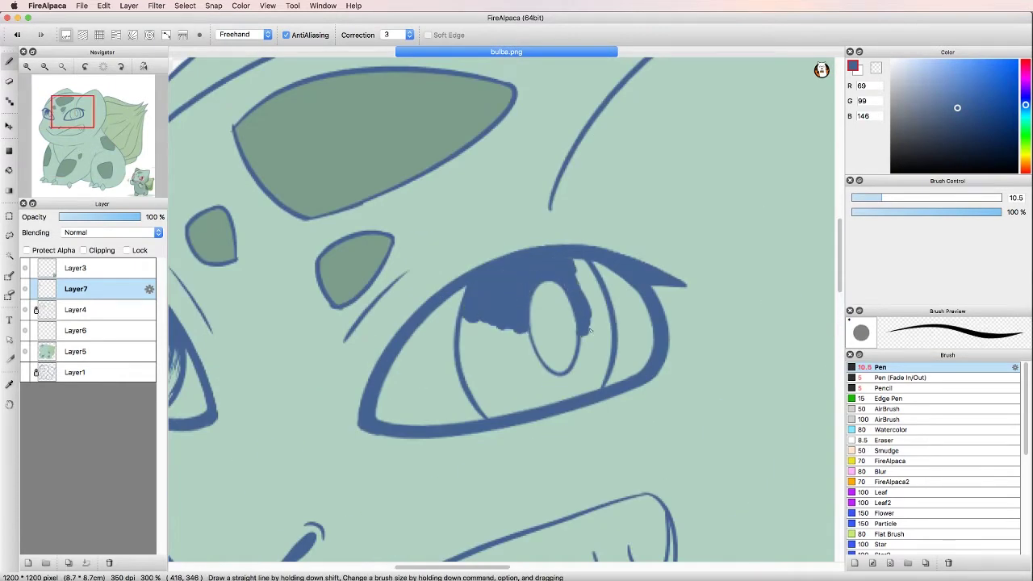
key("e")
left_click_drag(587, 318, 593, 345)
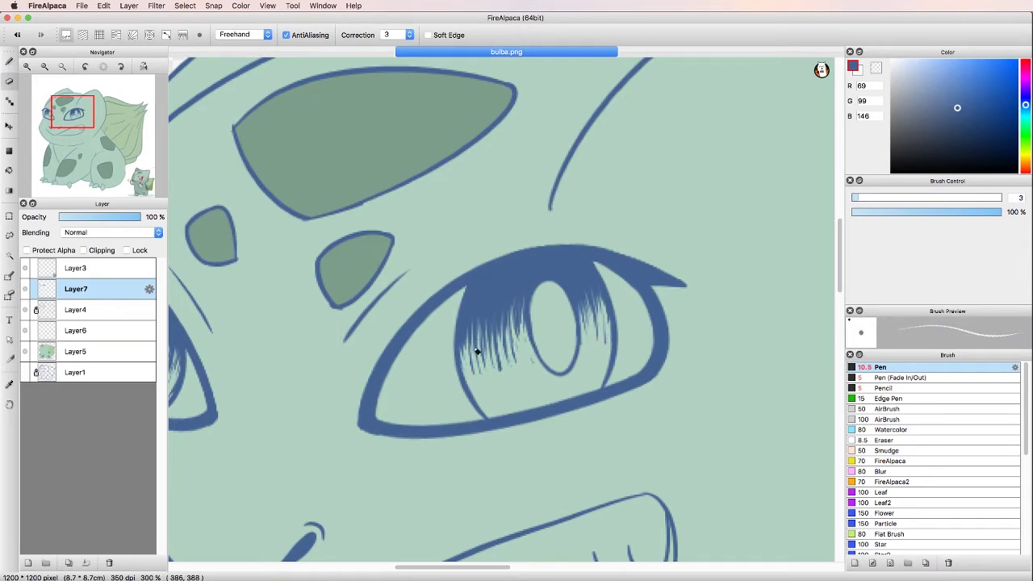
Step: Merge the blue eye shading into Layer4 and paint the left iris muted red, RGB 157, 100, 109, on Layer6
scroll(477, 351, "up", 1)
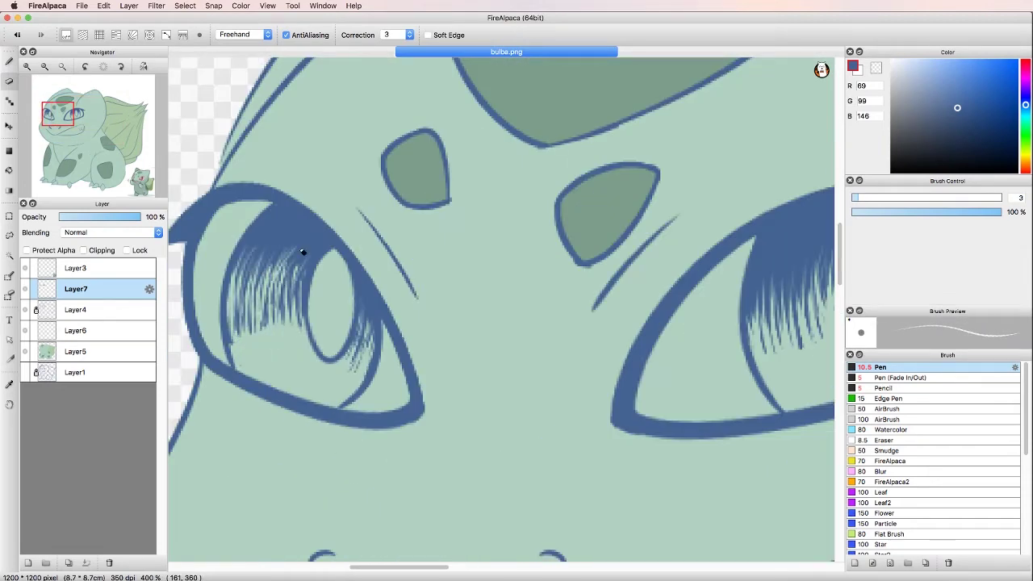
scroll(302, 252, "down", 5)
scroll(219, 323, "up", 4)
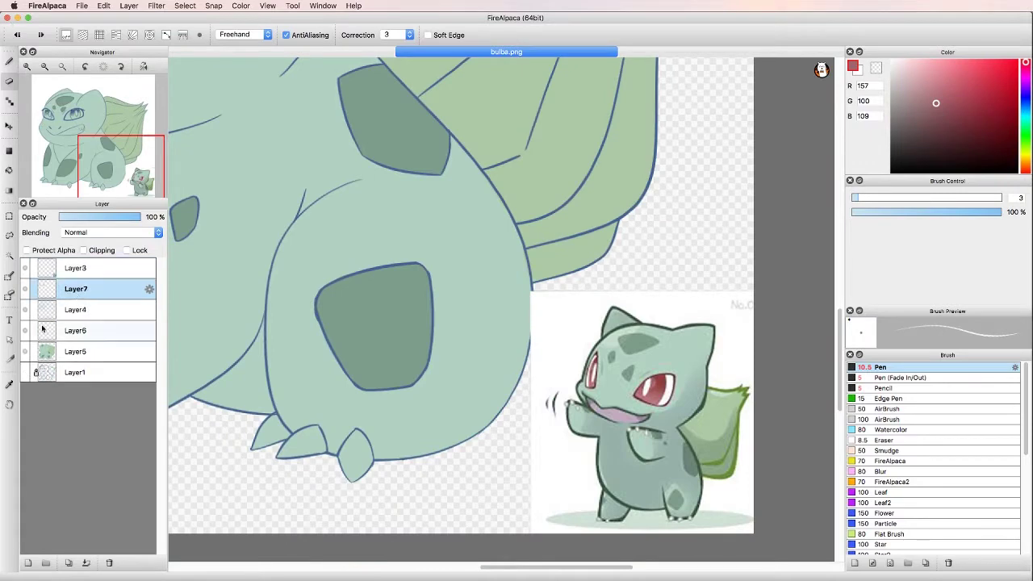
key("ctrl+z")
scroll(341, 261, "down", 2)
scroll(375, 212, "up", 2)
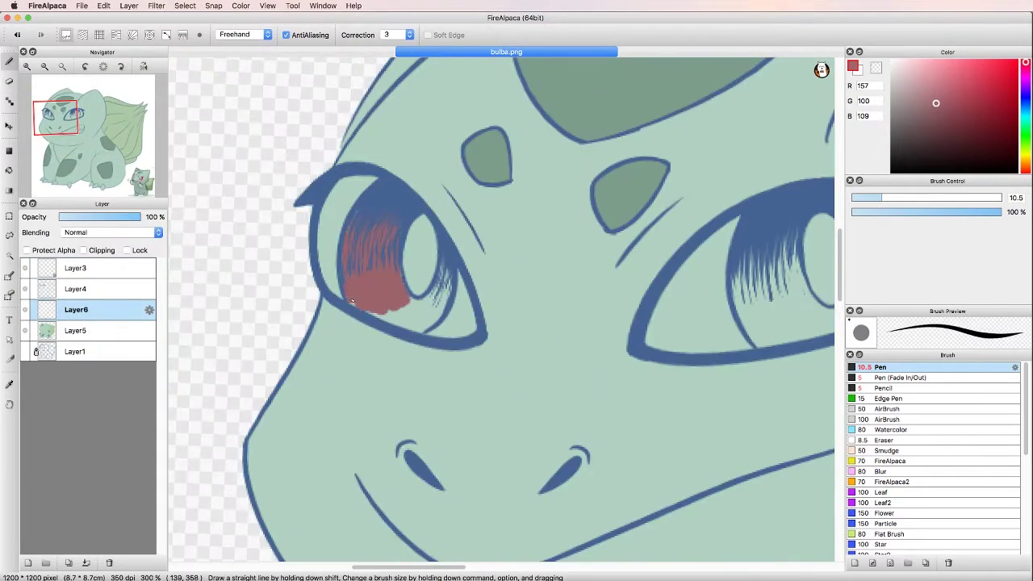
key("super+Tab")
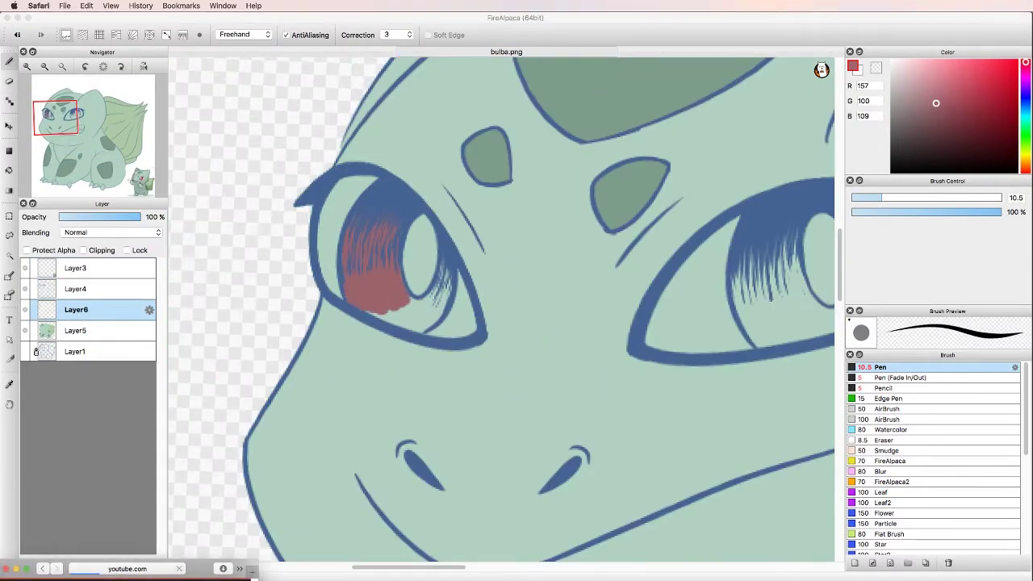
left_click_drag(420, 319, 395, 323)
Step: Paint the right eye's iris the same muted red around the pupil on Layer6
scroll(427, 528, "right", 5)
mouse_move(601, 230)
left_mouse_down()
mouse_move(593, 319)
mouse_move(573, 327)
left_mouse_up()
left_click_drag(508, 230, 475, 306)
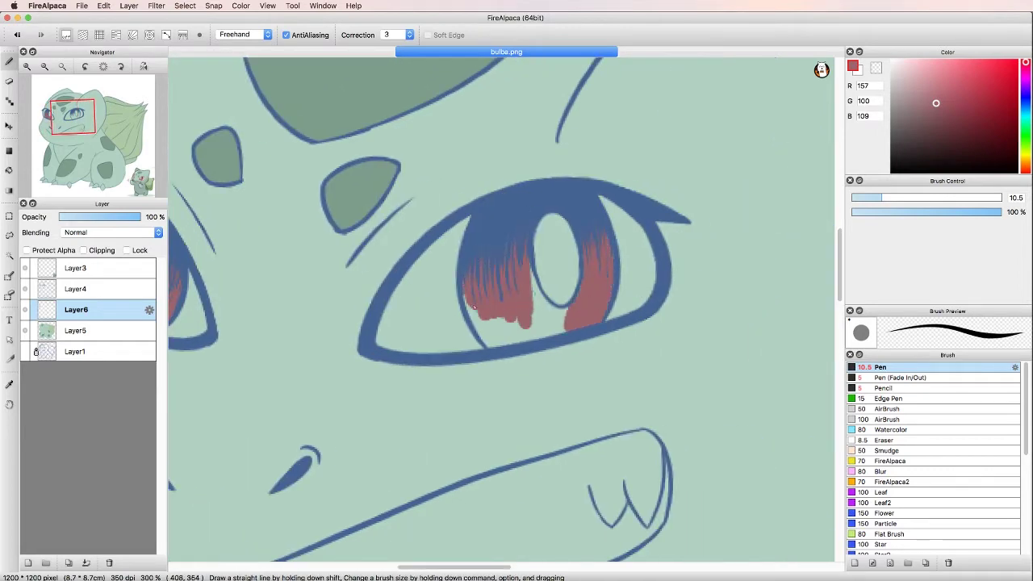
left_click(557, 315)
left_click(270, 574)
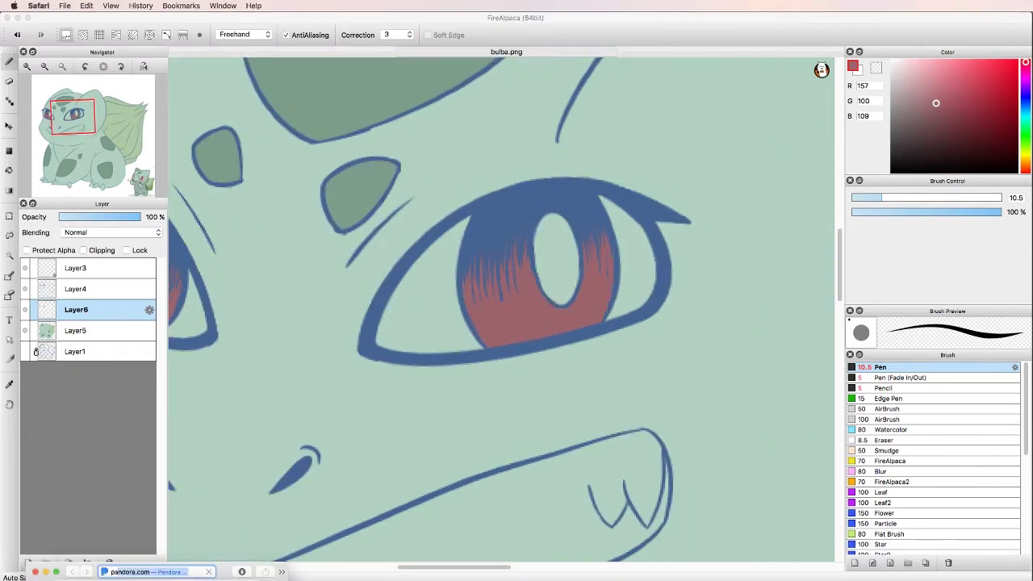
left_click(267, 167)
Step: Paint the pupils and whites of both eyes pure white on a new layer placed below Layer6
left_click_drag(557, 226, 556, 299)
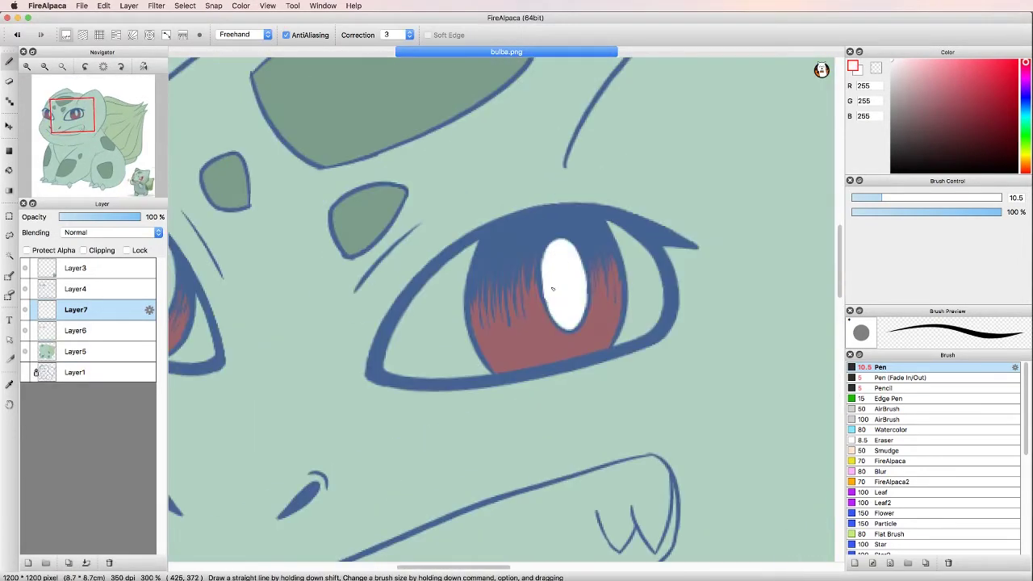
left_click_drag(601, 197, 619, 315)
left_click_drag(623, 263, 637, 335)
left_click_drag(476, 242, 391, 355)
left_click_drag(484, 282, 391, 371)
scroll(420, 339, "left", 5)
left_click_drag(330, 267, 352, 360)
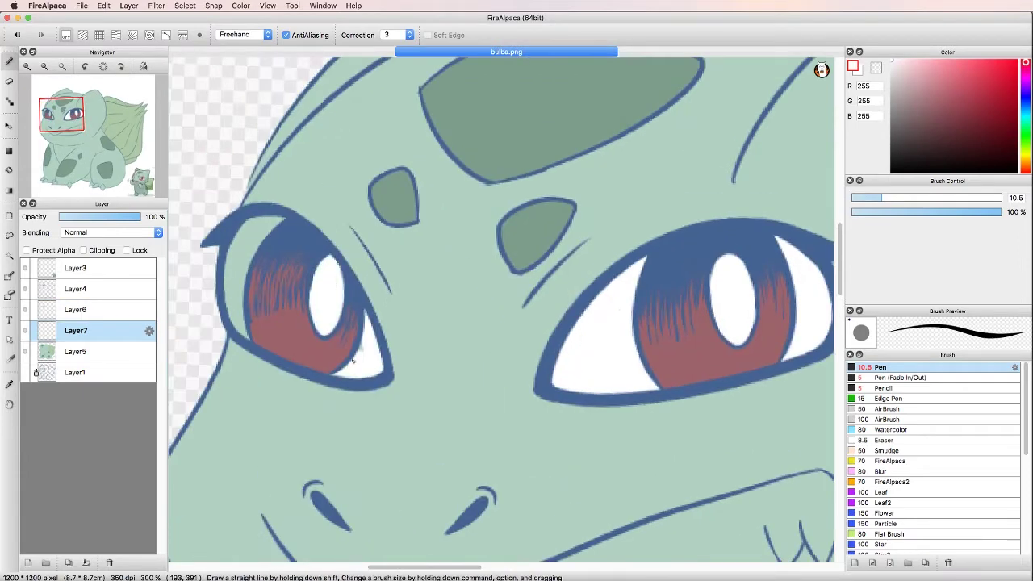
Step: Fill the open mouth and teeth with white on Layer7 and clean up the mouth corner
scroll(268, 246, "down", 5)
left_click_drag(762, 235, 762, 316)
mouse_move(713, 242)
left_mouse_down()
mouse_move(613, 359)
mouse_move(419, 371)
mouse_move(637, 294)
mouse_move(369, 373)
left_mouse_up()
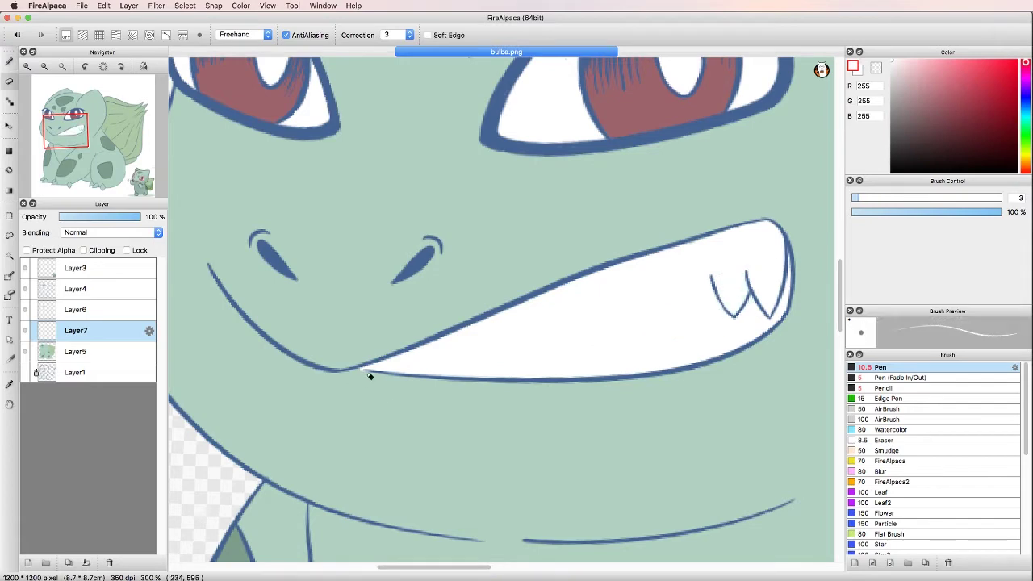
Step: Paint the three claws of the hind foot white on Layer7
scroll(403, 339, "down", 10)
scroll(403, 339, "right", 5)
scroll(451, 306, "left", 4)
left_click_drag(505, 254, 465, 303)
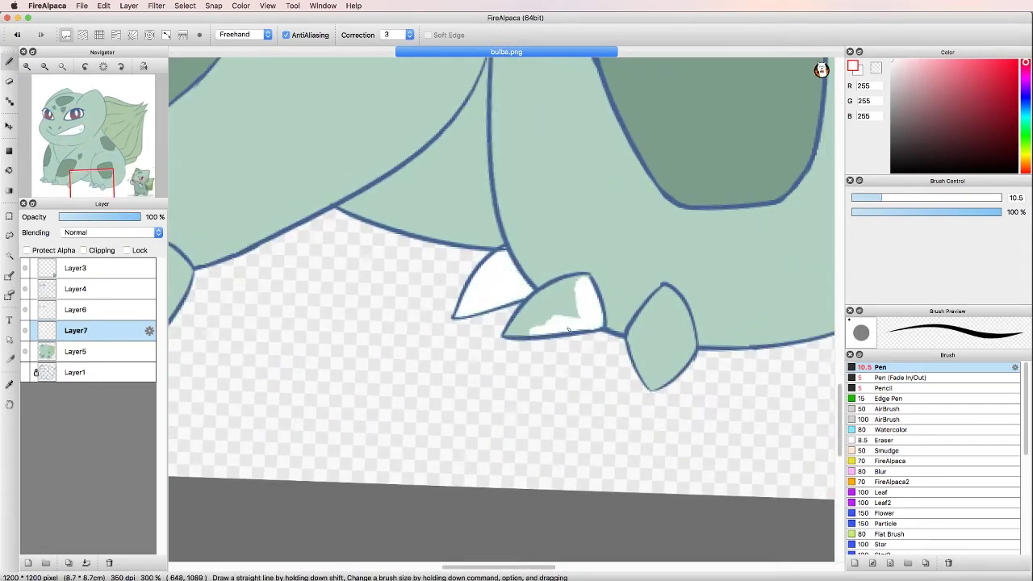
left_click_drag(675, 300, 655, 375)
Step: Paint the claws of both front feet white on Layer7
scroll(500, 403, "left", 5)
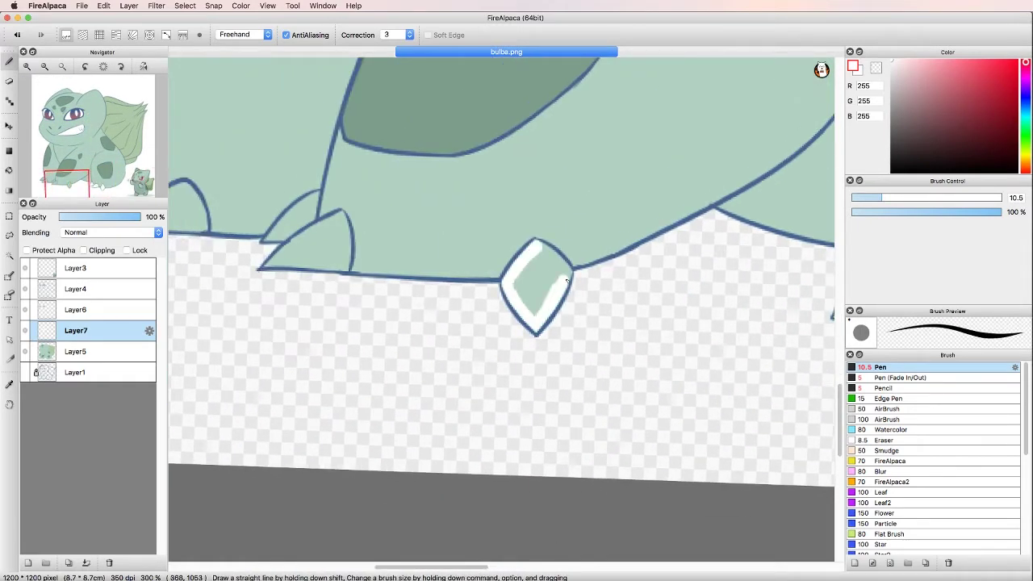
scroll(525, 323, "left", 5)
scroll(524, 323, "up", 3)
mouse_move(566, 280)
left_mouse_down()
mouse_move(534, 318)
mouse_move(484, 345)
left_mouse_up()
left_click_drag(555, 322, 530, 373)
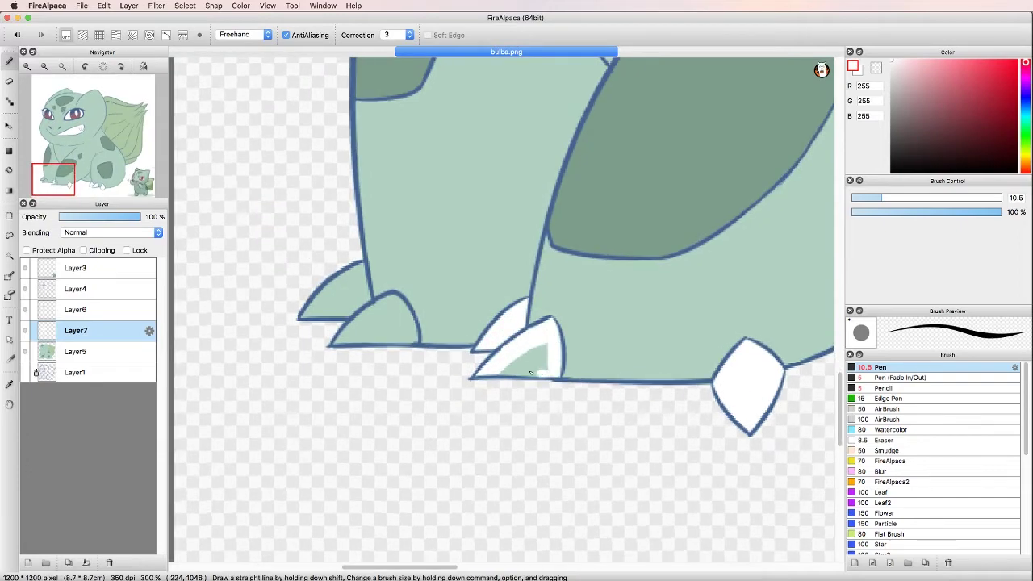
scroll(501, 306, "down", 5)
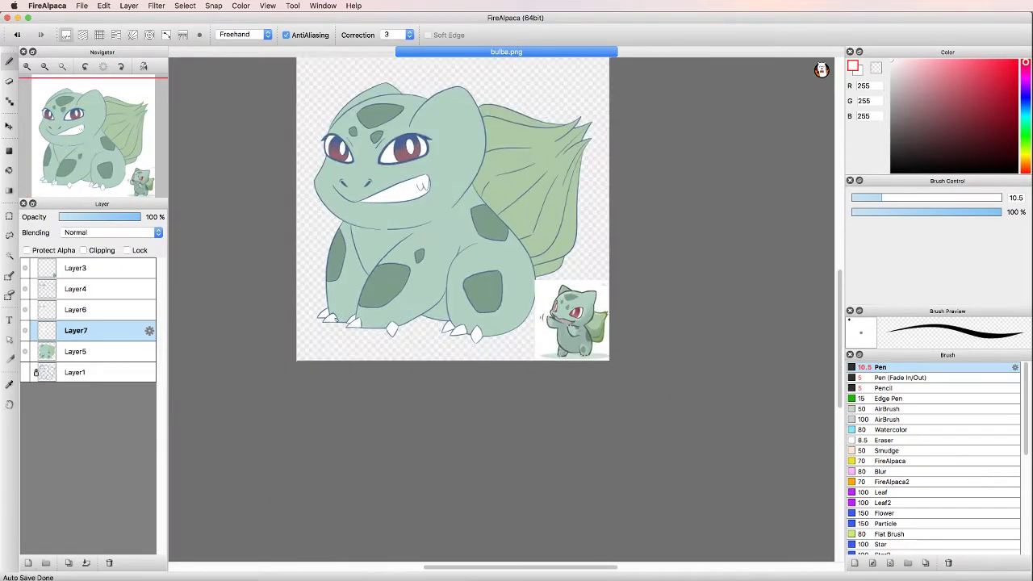
Step: Select around the right eye and apply a linear foreground gradient in red, RGB 150, 62, 61, to its iris on alpha-protected Layer6
scroll(500, 307, "up", 5)
scroll(500, 307, "up", 3)
left_click(76, 308)
left_click_drag(355, 242, 359, 246)
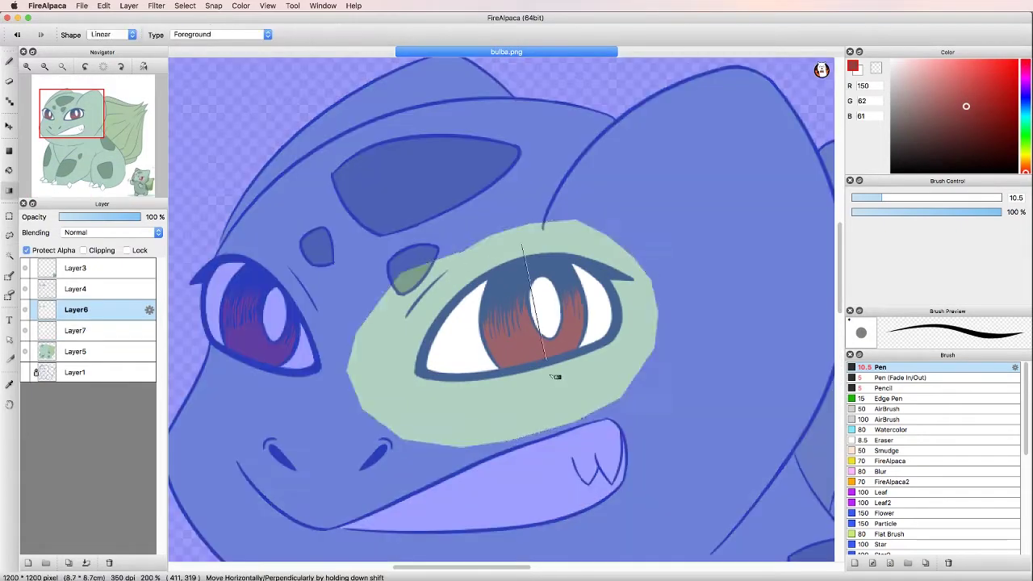
left_click_drag(525, 291, 525, 355)
key("ctrl+d")
Step: Select around the left eye and shade its iris with a linear foreground gradient, clearing the selection
left_click_drag(205, 230, 210, 234)
left_click(9, 211)
left_click(9, 190)
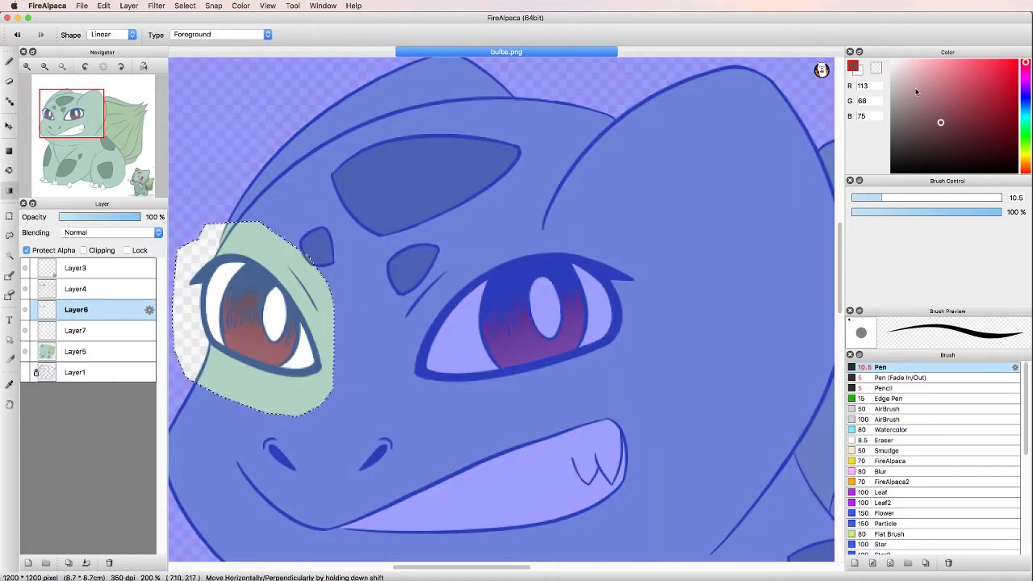
left_click_drag(250, 283, 250, 355)
key("ctrl+d")
Step: Merge the iris layer and the white details layer down into Layer5
left_click(10, 60)
left_click(83, 140)
left_click_drag(82, 141, 97, 170)
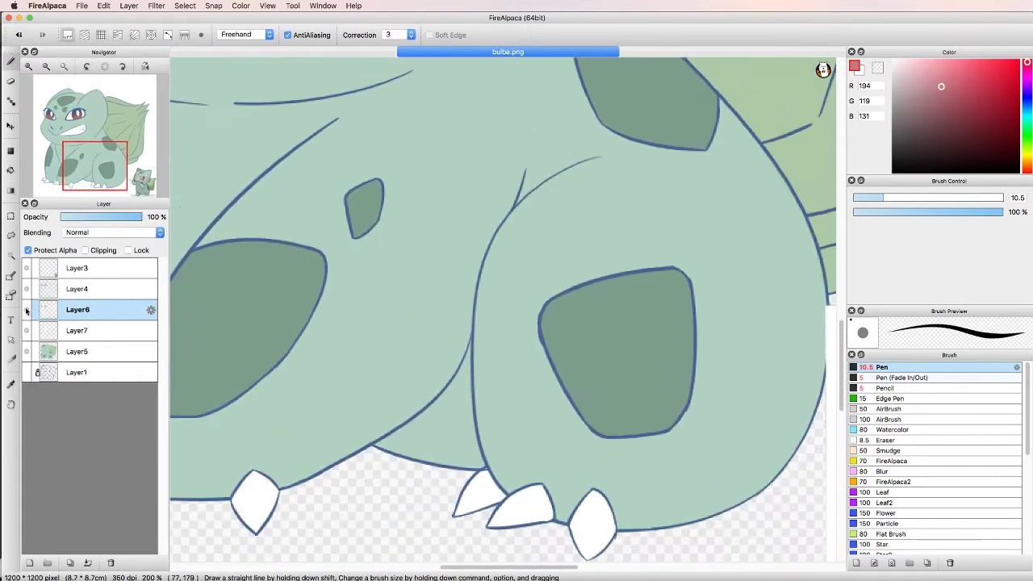
left_click(89, 567)
left_click(65, 289)
left_click(89, 562)
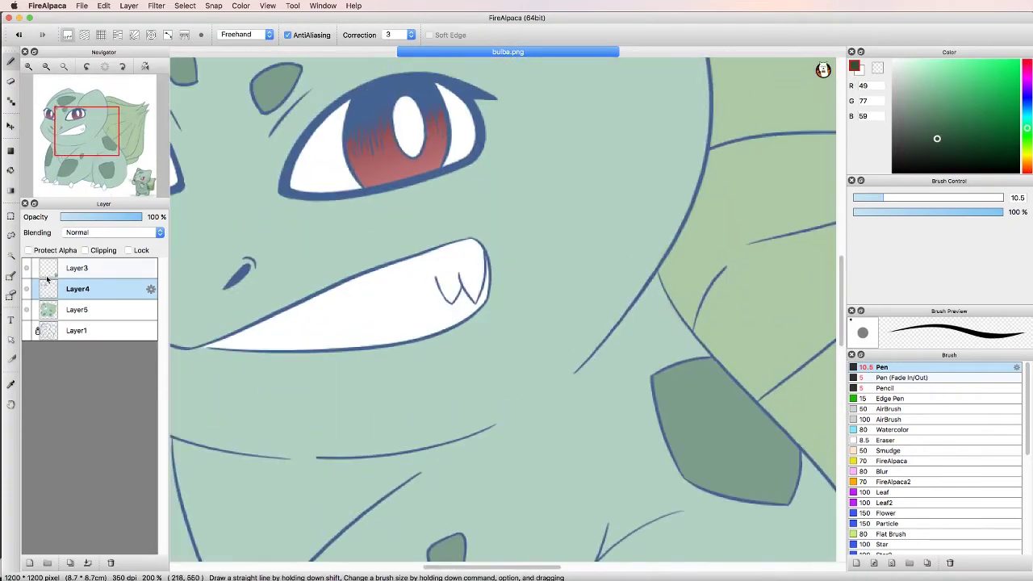
Step: Protect Layer4's alpha and recolour the line art dark green, RGB 49, 77, 59, with a size 208 pen
left_click(29, 250)
key("super+minus")
key("super+minus")
key("super+minus")
left_click_drag(884, 197, 1018, 201)
key("super+plus")
key("super+plus")
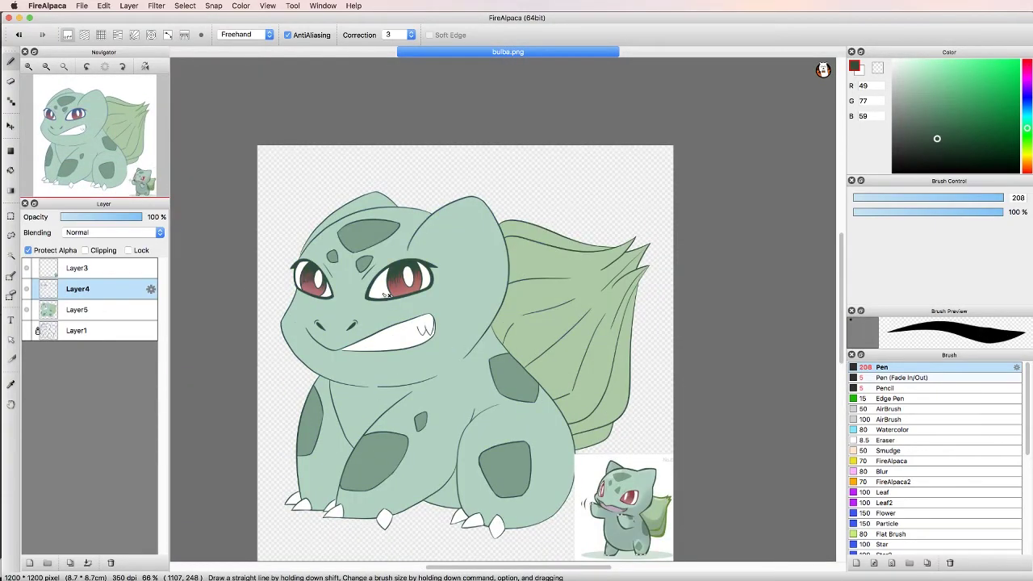
Step: Try tinting the line art around the right eye with red sampled from its iris, RGB 153, 80, 84
key("super+plus")
key("super+plus")
left_click(450, 277, "alt")
left_click_drag(403, 242, 516, 266)
key("super+minus")
key("super+z")
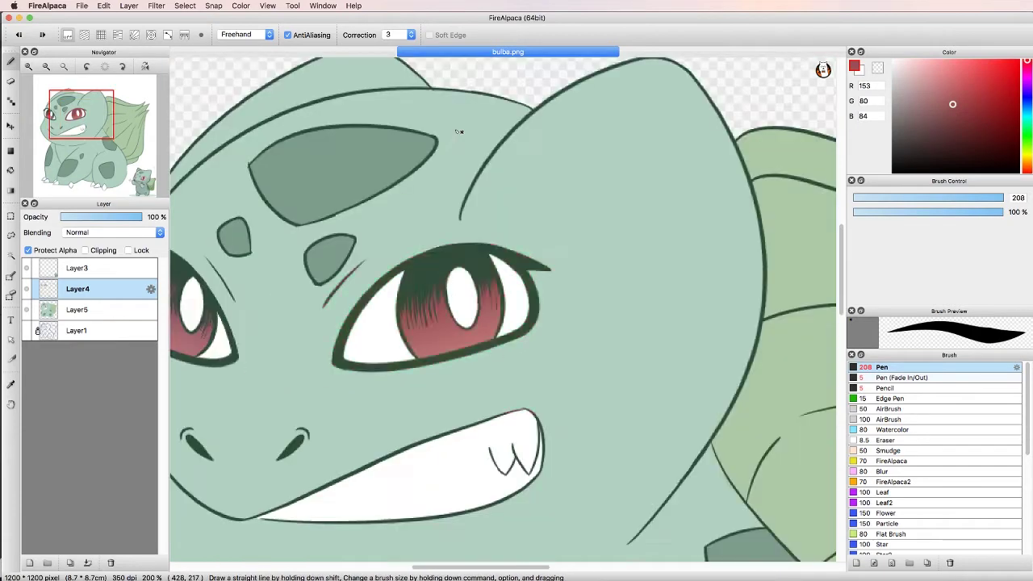
key("super+minus")
key("super+minus")
key("super+minus")
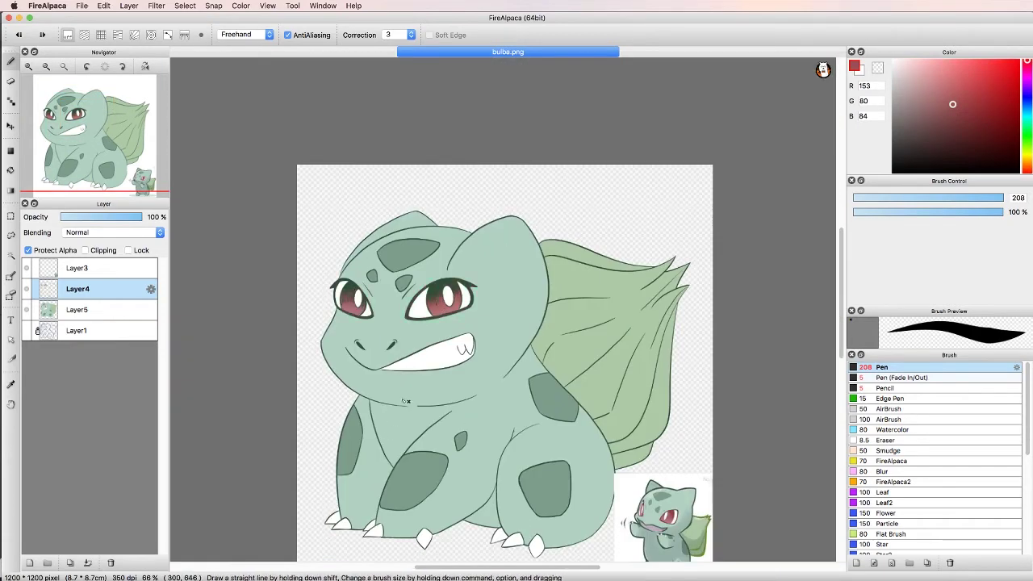
Step: Remove the reference image layer, Layer3, and add a new empty layer between Layer4 and Layer5
left_click(443, 304, "alt")
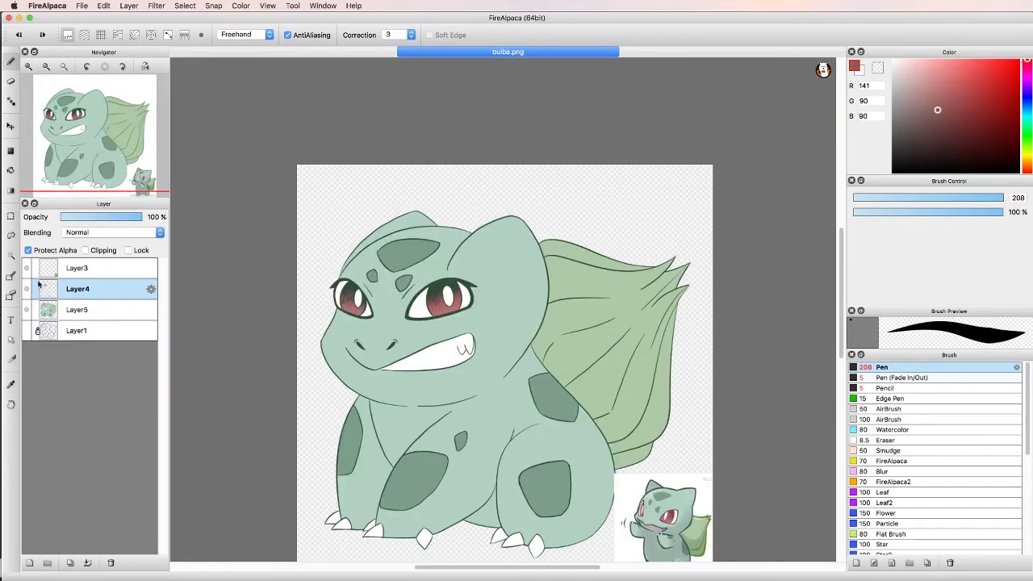
key("w")
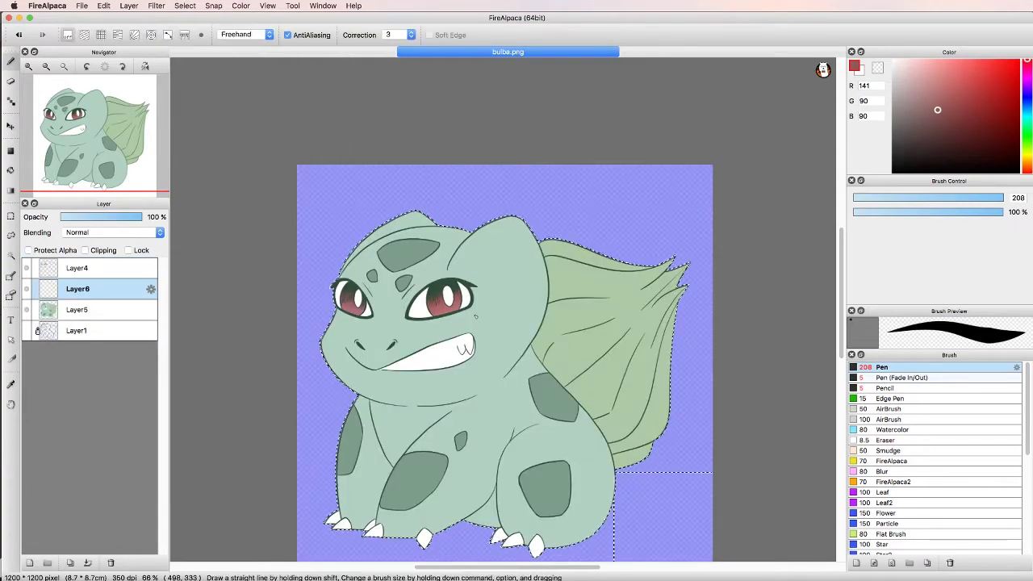
Step: On Layer5, erase the stray line beside the hind leg and touch up the leg's edge with body green, RGB 177, 209, 193
key("super+plus")
key("super+plus")
scroll(502, 309, "down", 5)
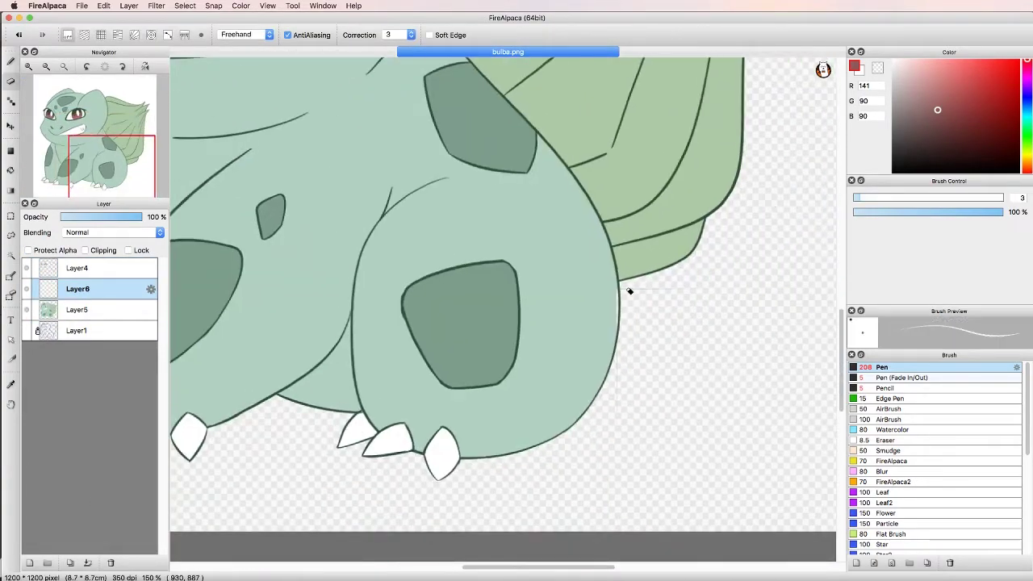
key("Down")
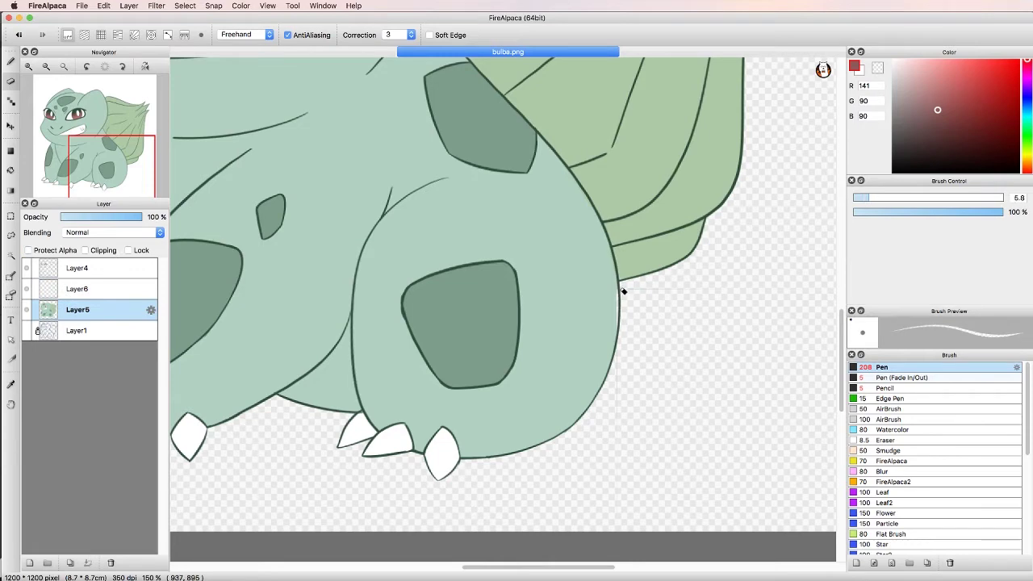
left_click(615, 335, "alt")
left_click_drag(614, 335, 604, 313)
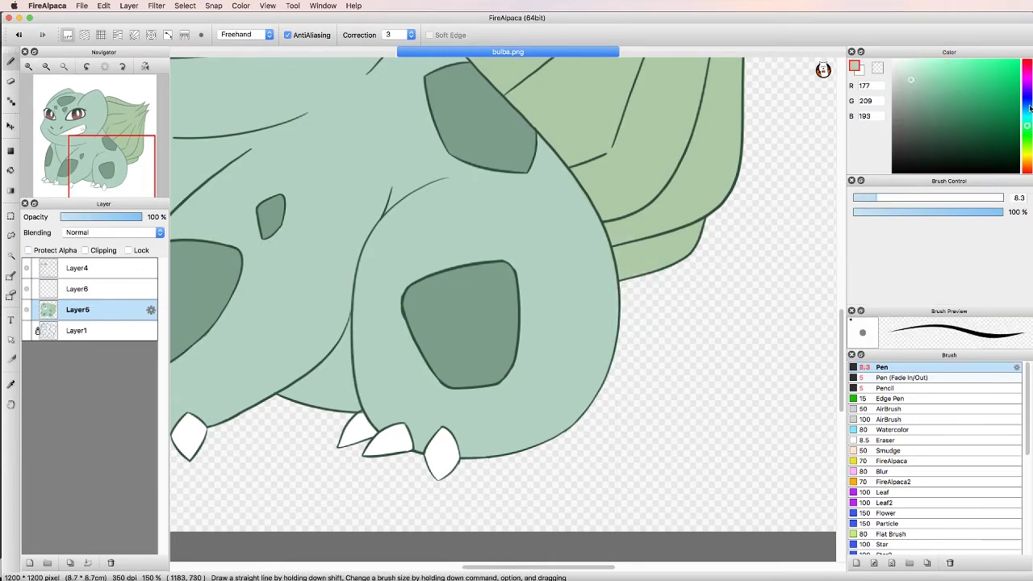
Step: Select Bulbasaur's silhouette by inverting a selection of the background, and set Layer6's blending mode to Multiply
key("w")
key("super+i")
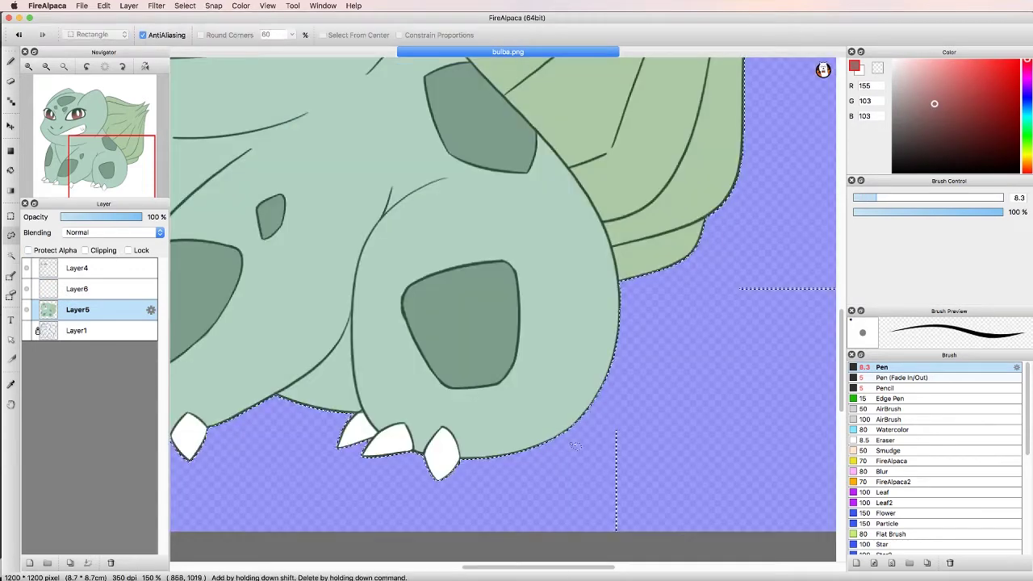
scroll(518, 342, "right", 5)
scroll(518, 342, "up", 10)
left_click(78, 289)
key("b")
left_click(115, 233)
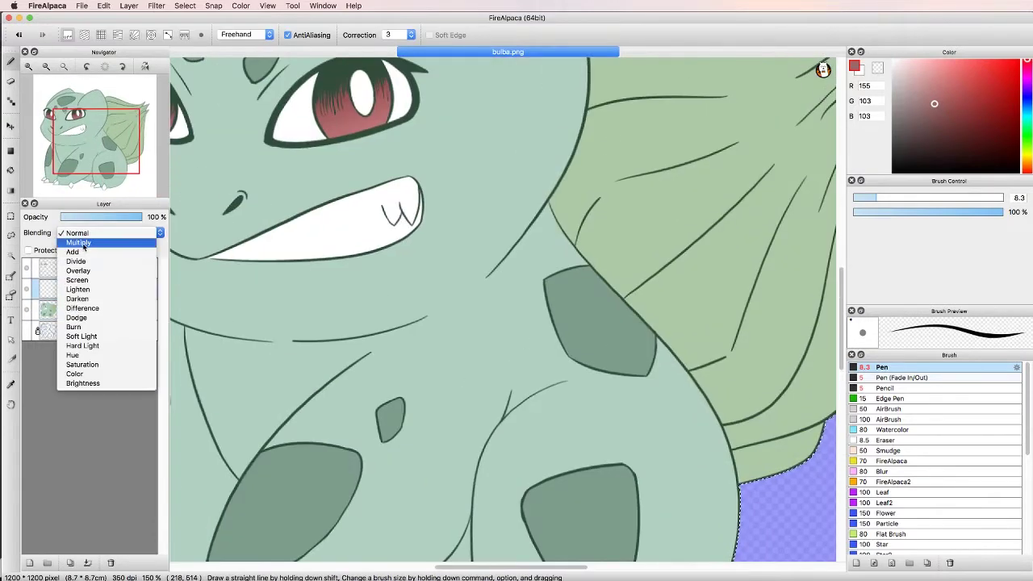
left_click(80, 243)
Step: Paint a narrow shadow along the upper edge of the bulb's lowest leaf with an 8.3 pen in RGB 177, 209, 193
scroll(504, 309, "right", 3)
scroll(503, 309, "down", 1)
left_click_drag(436, 137, 617, 467)
key("super+z")
left_click(628, 327, "alt")
scroll(626, 419, "up", 1)
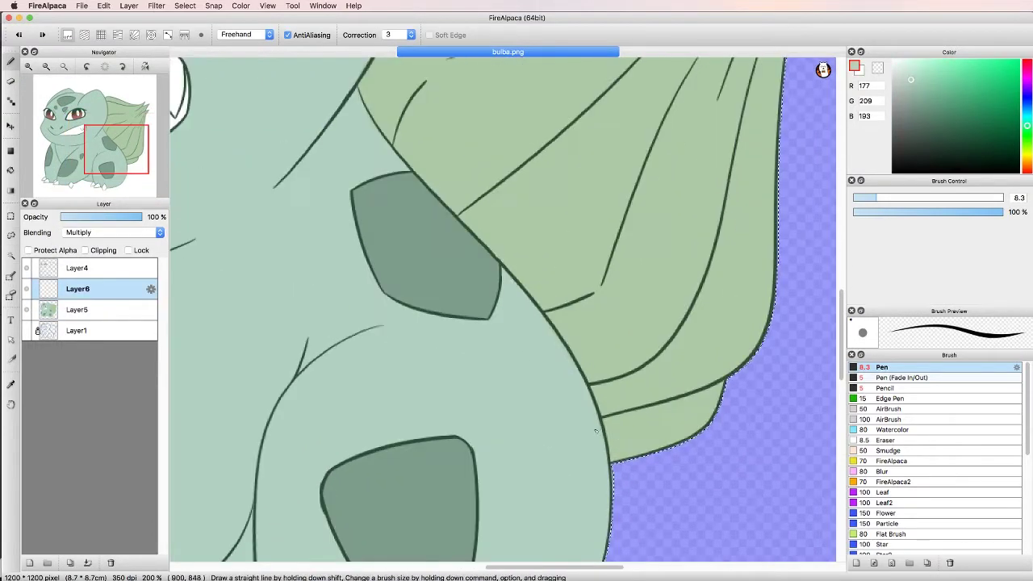
left_click_drag(718, 397, 650, 427)
key("e")
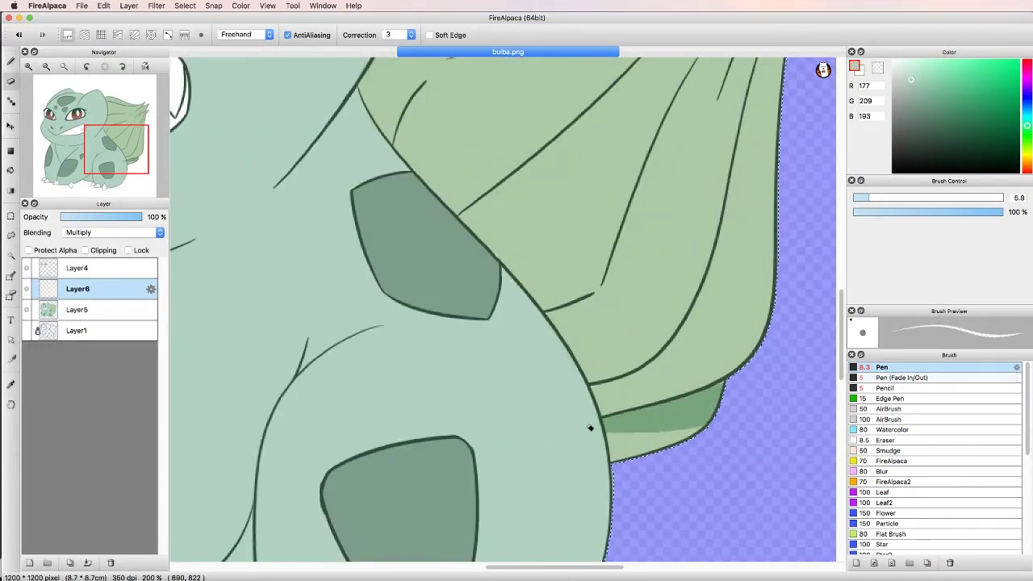
key("b")
key("e")
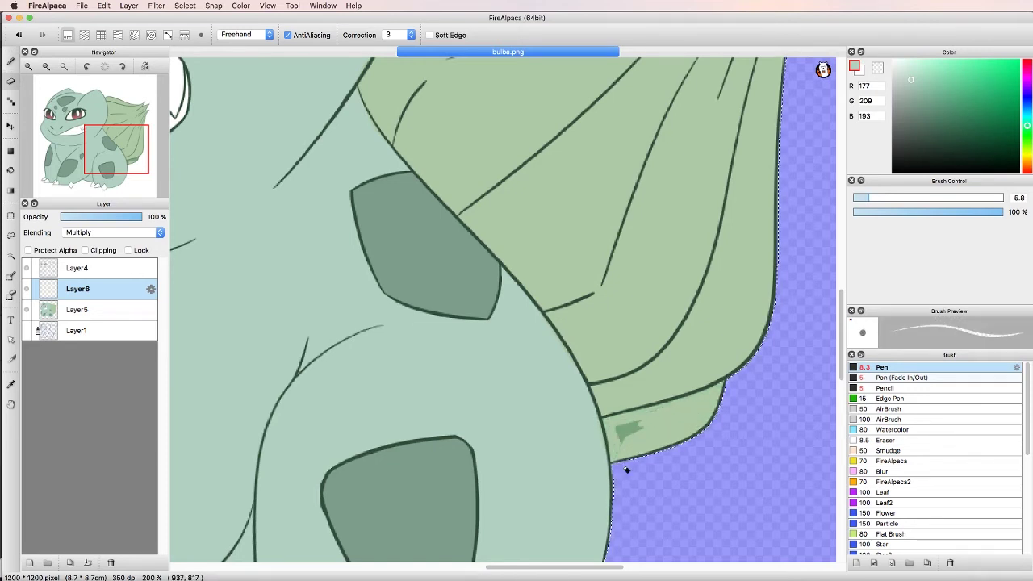
left_click_drag(630, 436, 625, 426)
key("b")
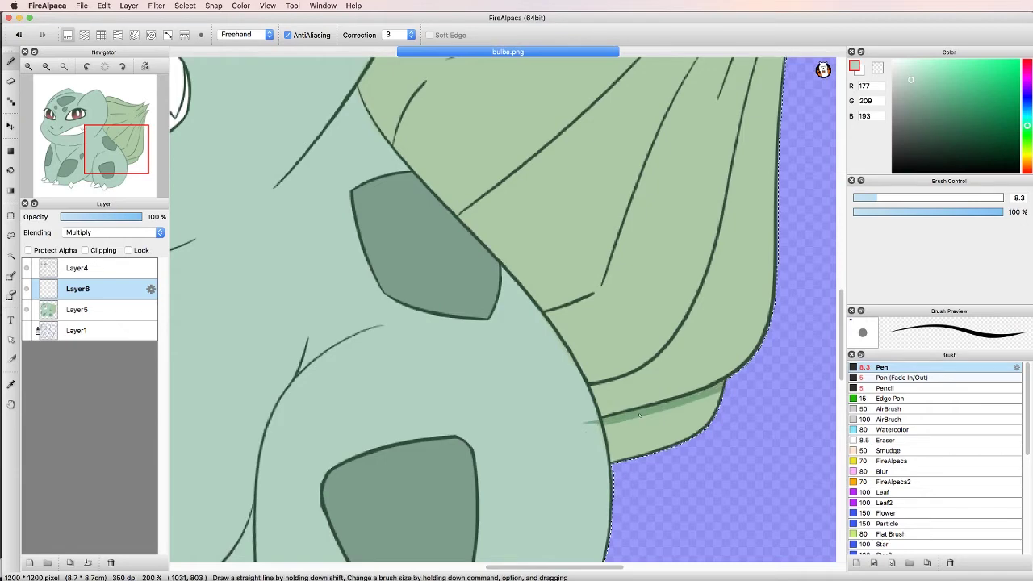
left_click_drag(640, 414, 557, 425)
Step: Shade the bulb with a curved band along the back edge of the head, from the ear down to the neck
left_click(116, 143)
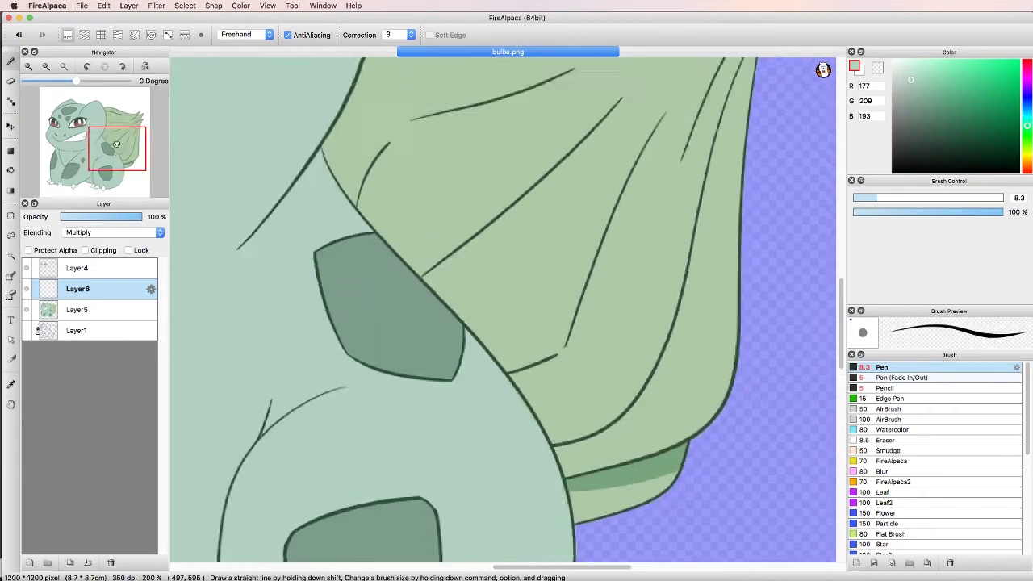
left_click_drag(116, 144, 117, 111)
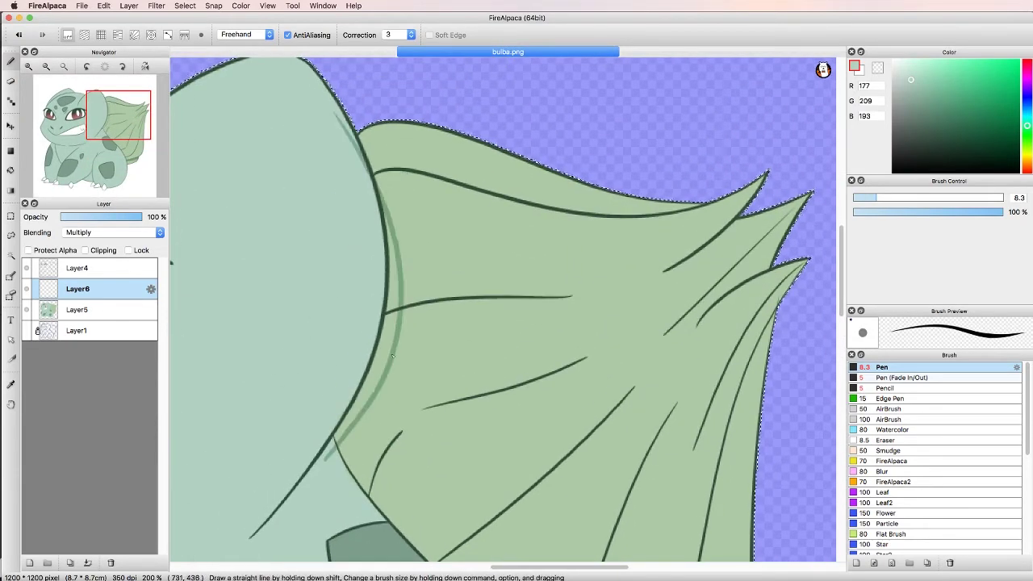
mouse_move(392, 357)
left_mouse_down()
mouse_move(392, 196)
mouse_move(334, 443)
left_mouse_up()
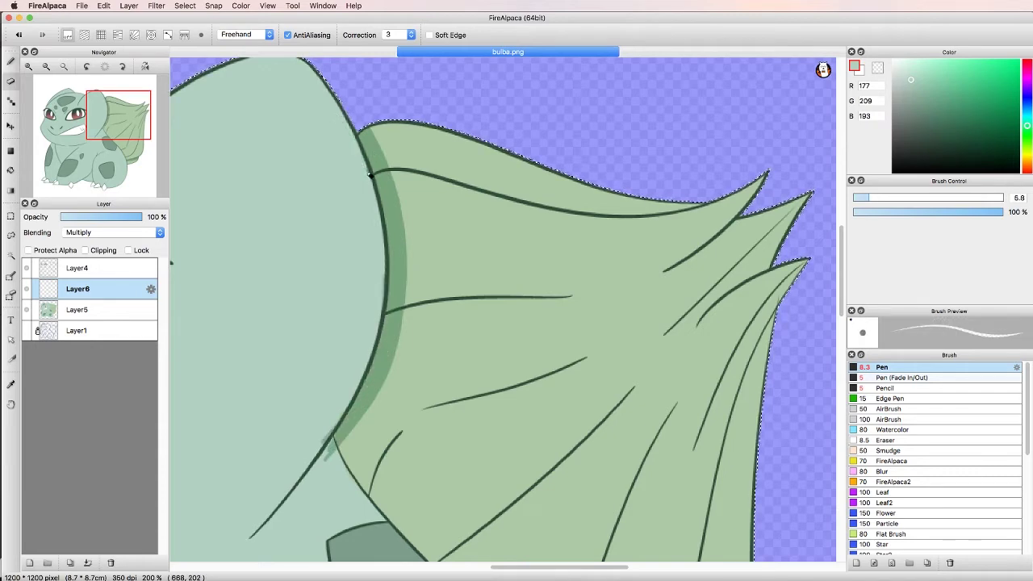
Step: Mirror the view and shade the creases below the bulb's pointed leaf tips and along the fold of its top leaf
key("h")
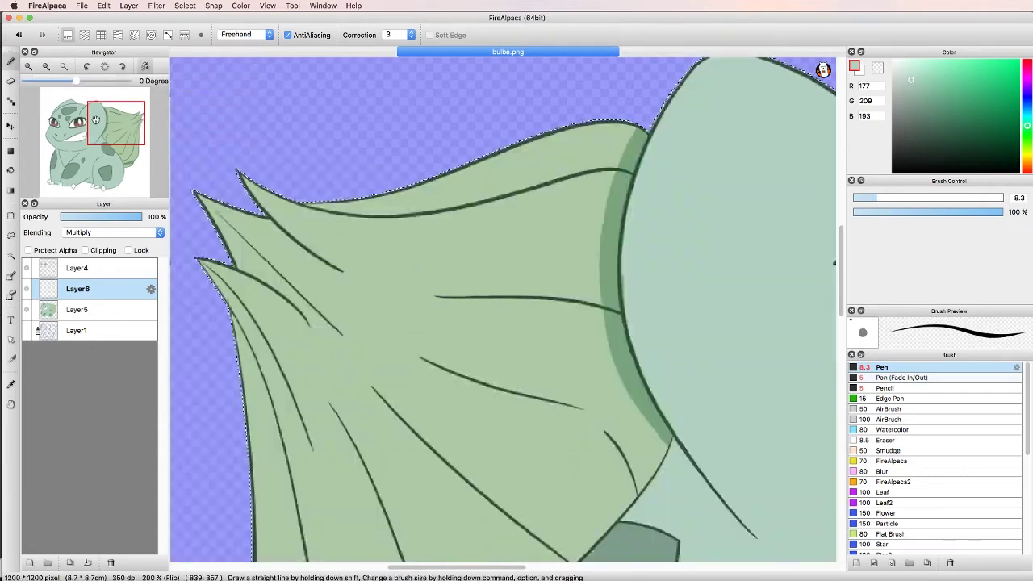
left_click_drag(339, 273, 320, 262)
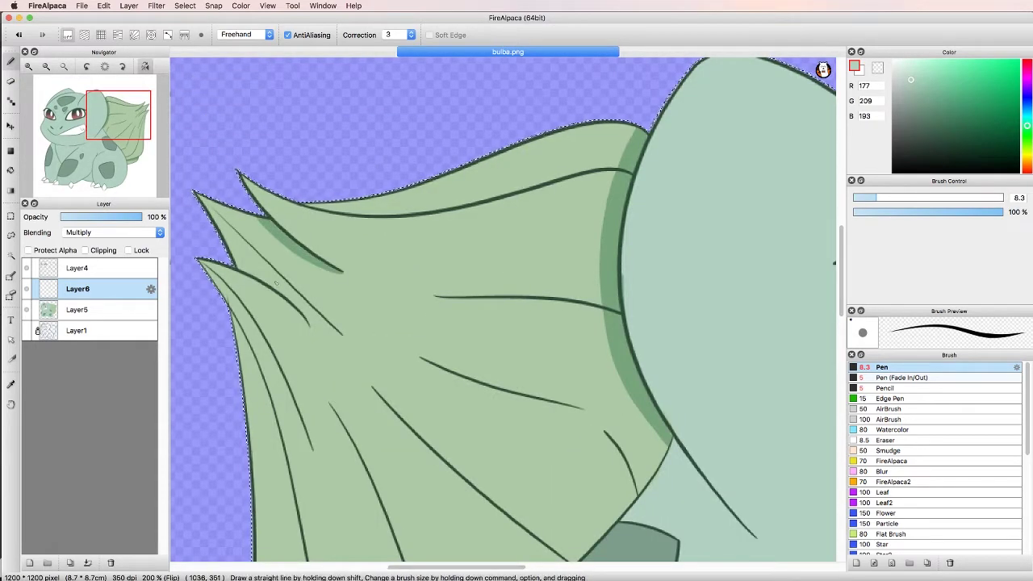
left_click_drag(309, 326, 234, 265)
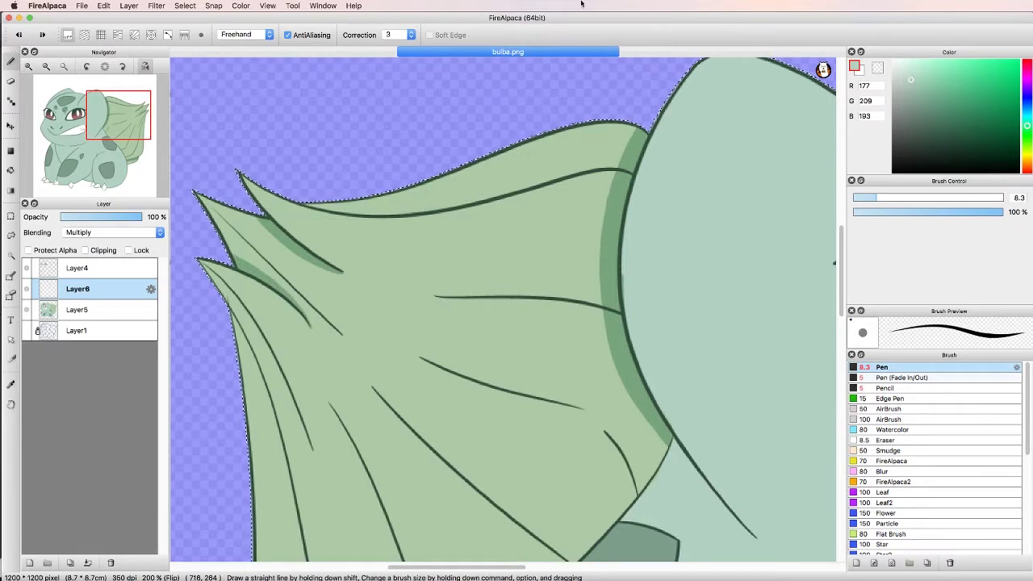
mouse_move(625, 160)
left_mouse_down()
mouse_move(339, 202)
mouse_move(468, 197)
left_mouse_up()
mouse_move(561, 131)
left_mouse_down()
mouse_move(517, 171)
mouse_move(604, 159)
mouse_move(459, 190)
mouse_move(357, 190)
mouse_move(473, 171)
left_mouse_up()
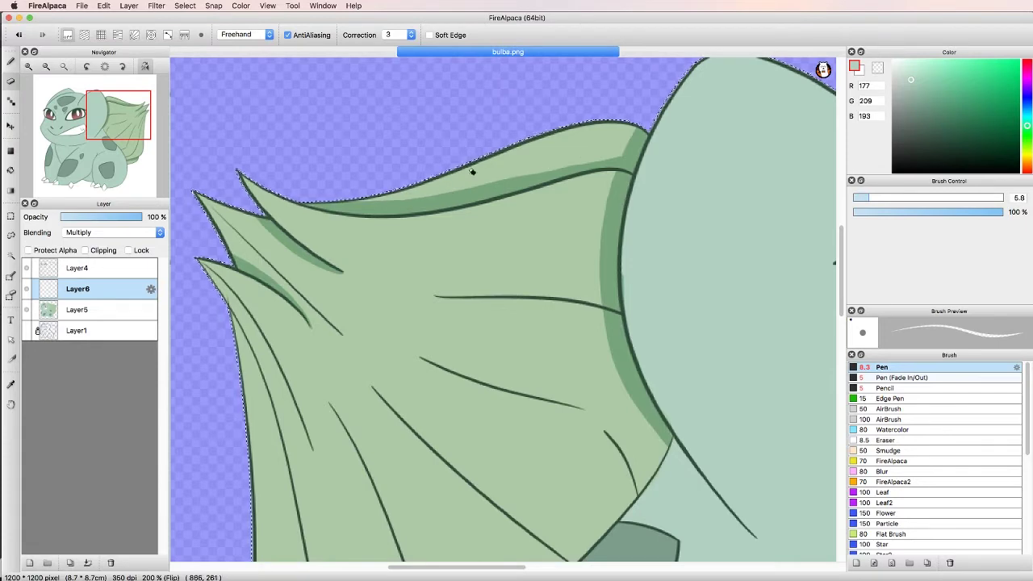
key("b")
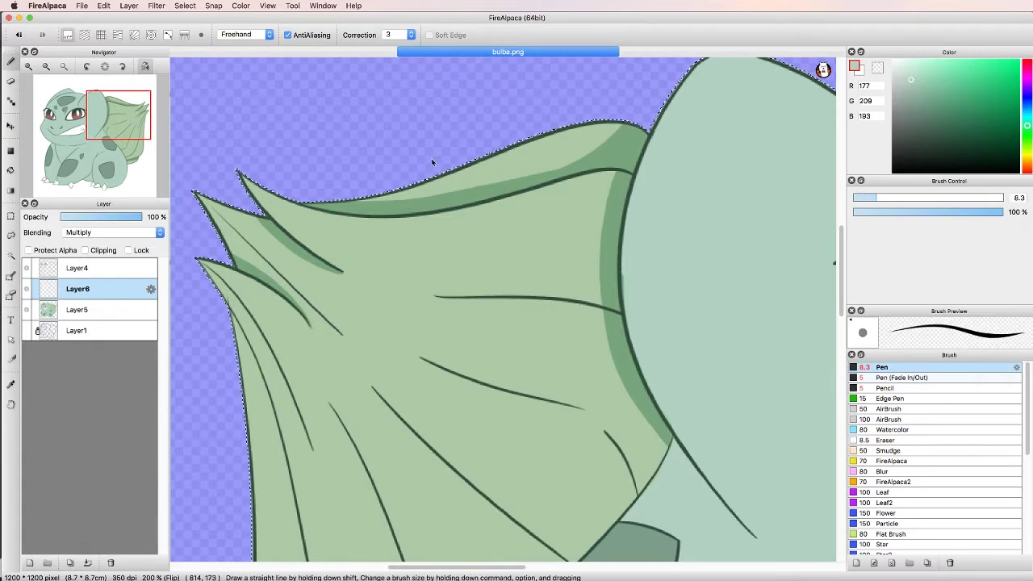
Step: Shade the bulb's base along Bulbasaur's back, including the small crease near the neck and the inner corner of the lowest leaf
scroll(531, 246, "down", 10)
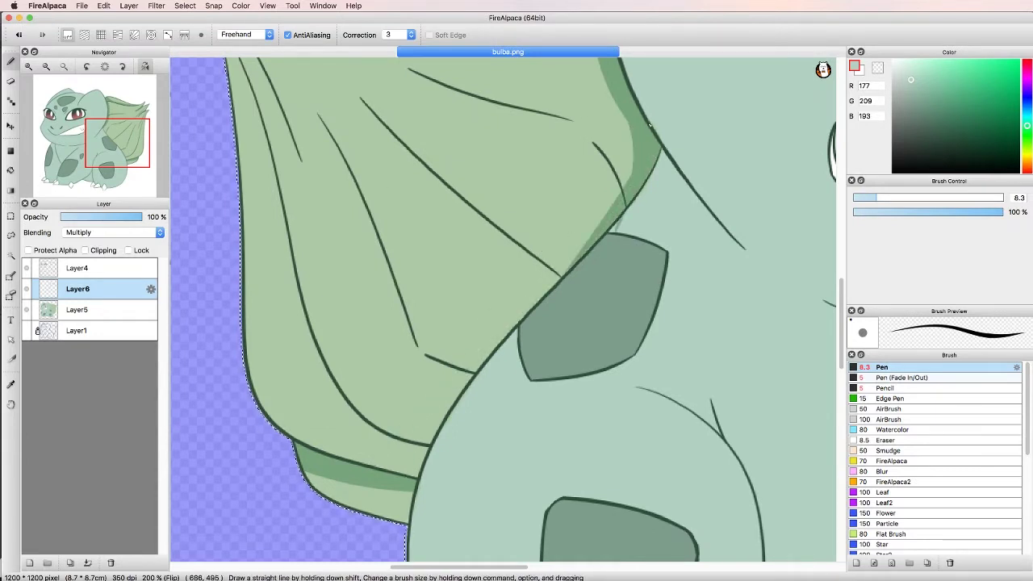
left_click_drag(610, 215, 596, 142)
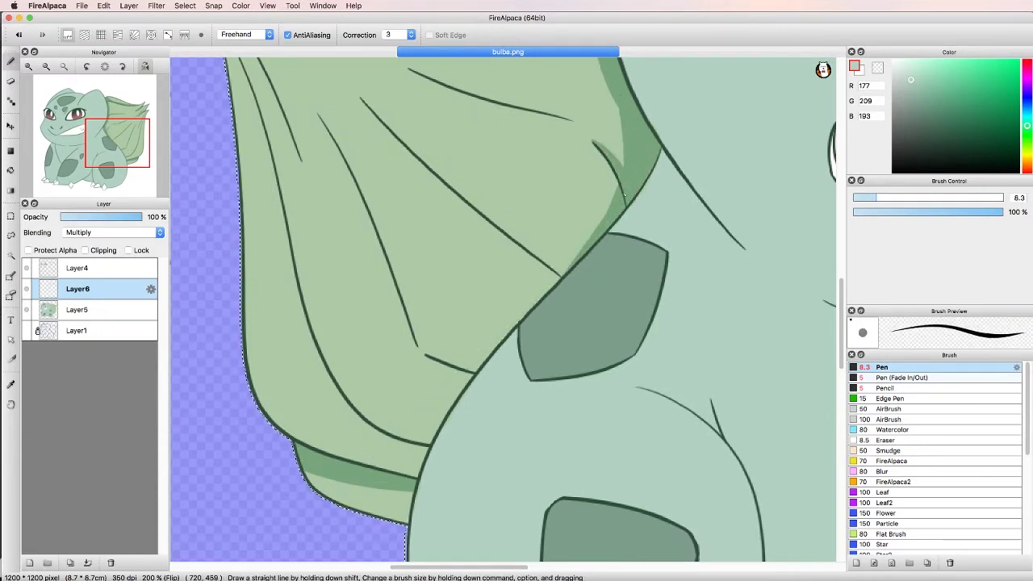
left_click_drag(477, 369, 592, 235)
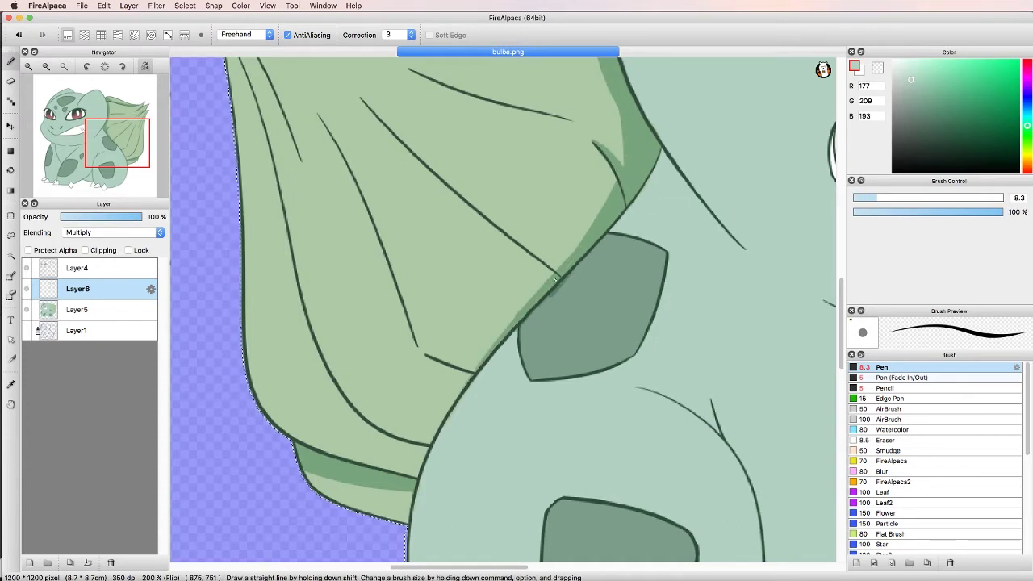
mouse_move(555, 279)
left_mouse_down()
mouse_move(415, 490)
mouse_move(466, 372)
left_mouse_up()
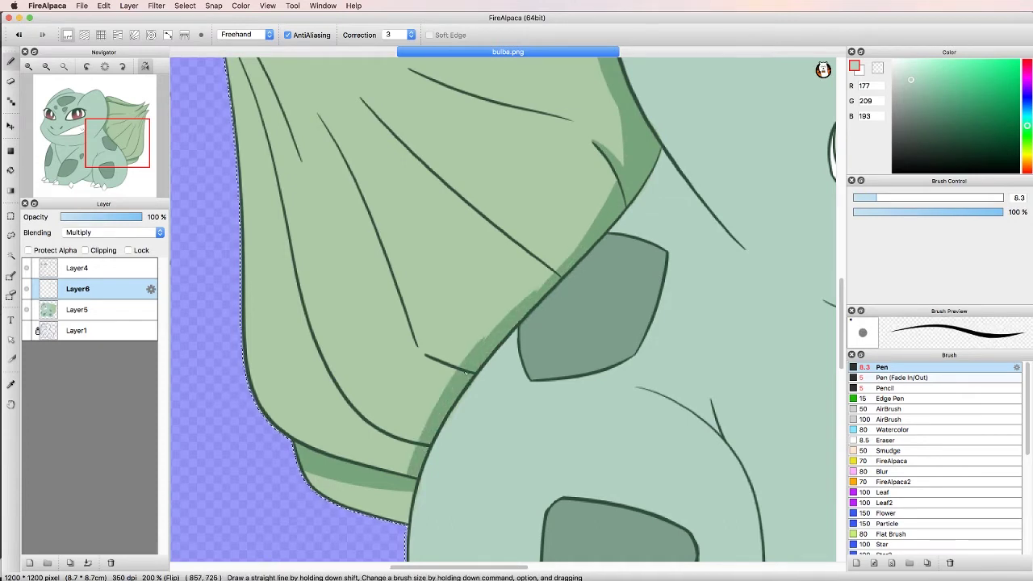
left_click_drag(563, 265, 602, 205)
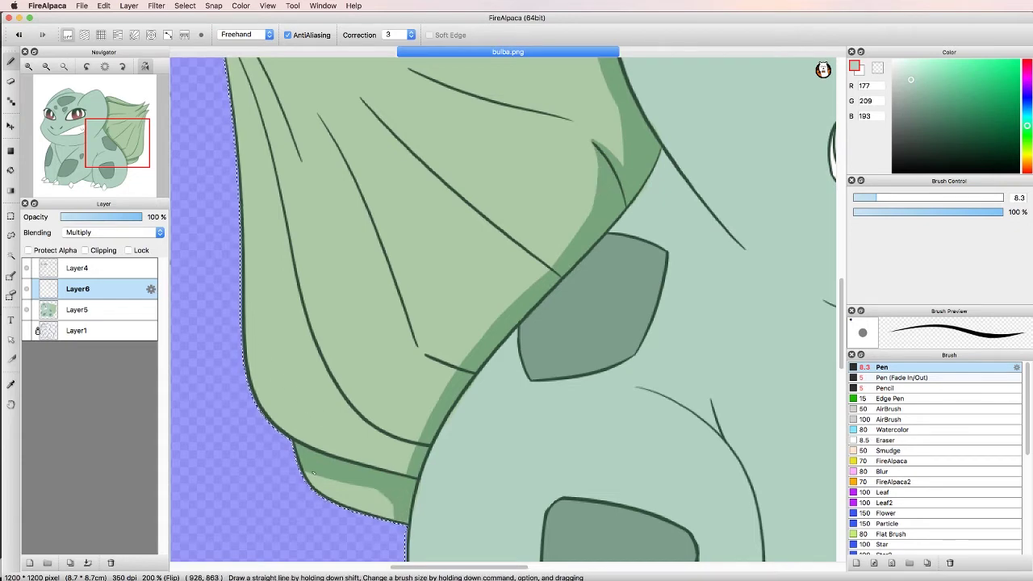
Step: Restore the unmirrored view and shade along the bulb's long outer crease from its base to the tip, erasing the overspill
key("h")
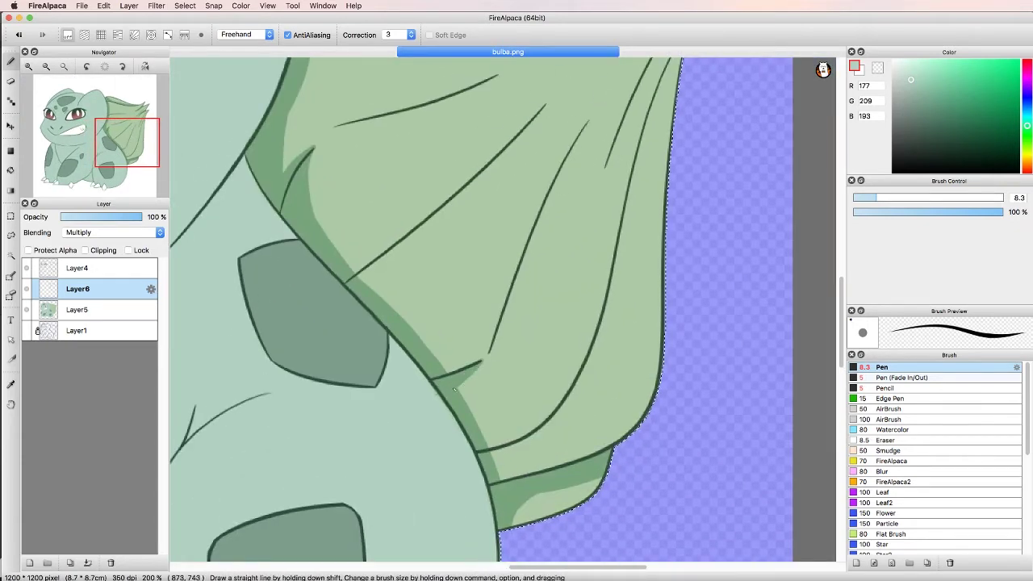
left_click_drag(556, 322, 514, 457)
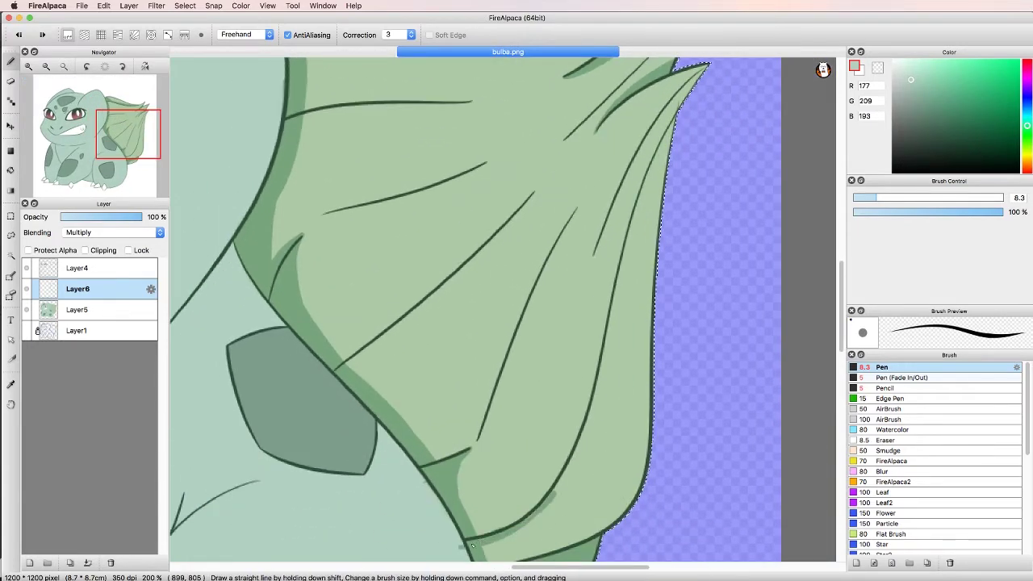
left_click_drag(484, 539, 615, 305)
left_click_drag(523, 535, 620, 294)
left_click_drag(588, 431, 557, 484)
key("e")
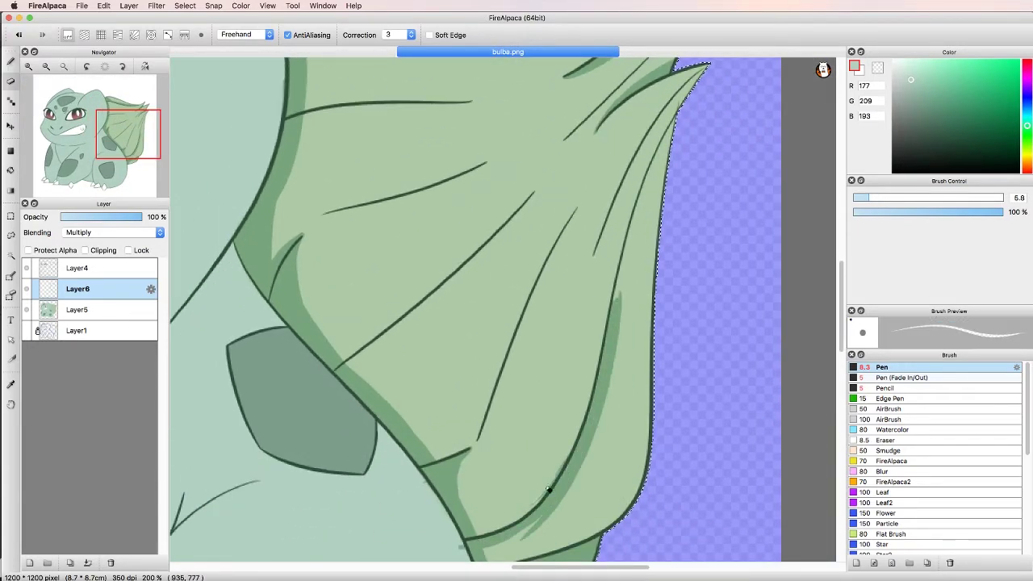
mouse_move(458, 544)
left_mouse_down()
mouse_move(526, 550)
mouse_move(586, 456)
left_mouse_up()
key("b")
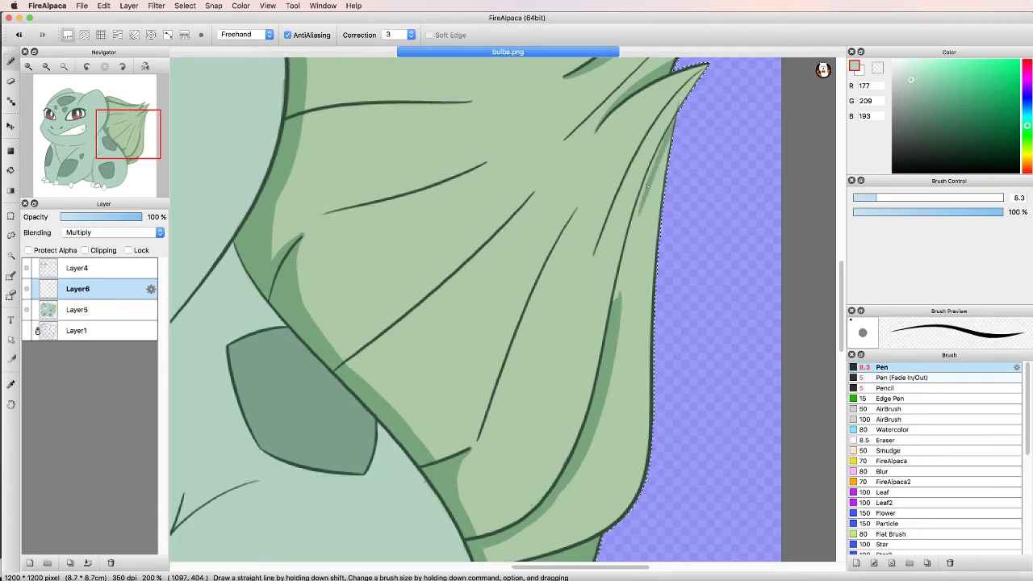
mouse_move(601, 549)
left_mouse_down()
mouse_move(622, 202)
mouse_move(646, 436)
left_mouse_up()
left_click_drag(613, 524, 622, 230)
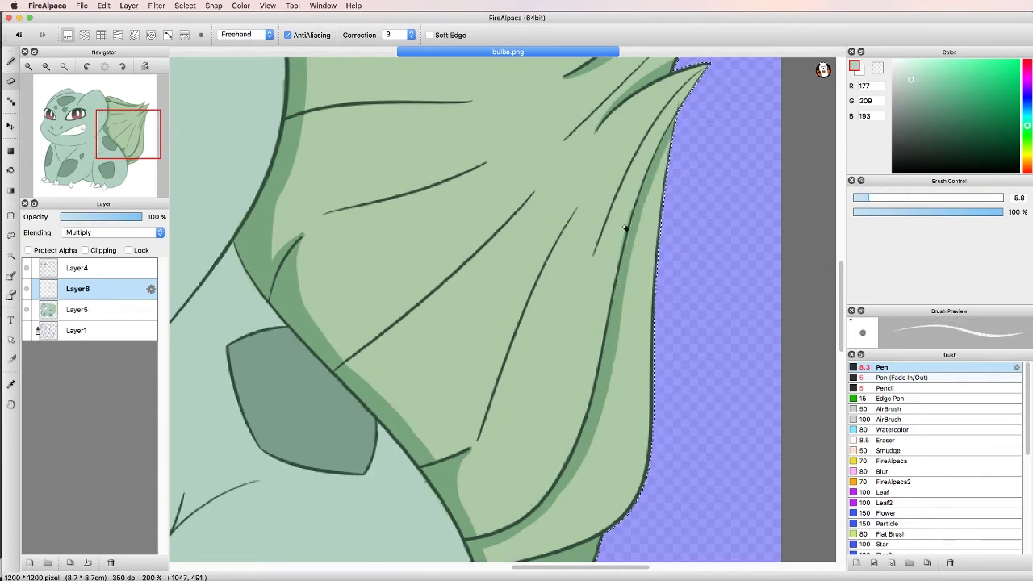
Step: Shade beneath the bulb's upper crease beside the head and widen the shadow in the corner under the top leaf
scroll(624, 241, "up", 5)
left_click_drag(538, 214, 405, 232)
left_click_drag(484, 216, 368, 242)
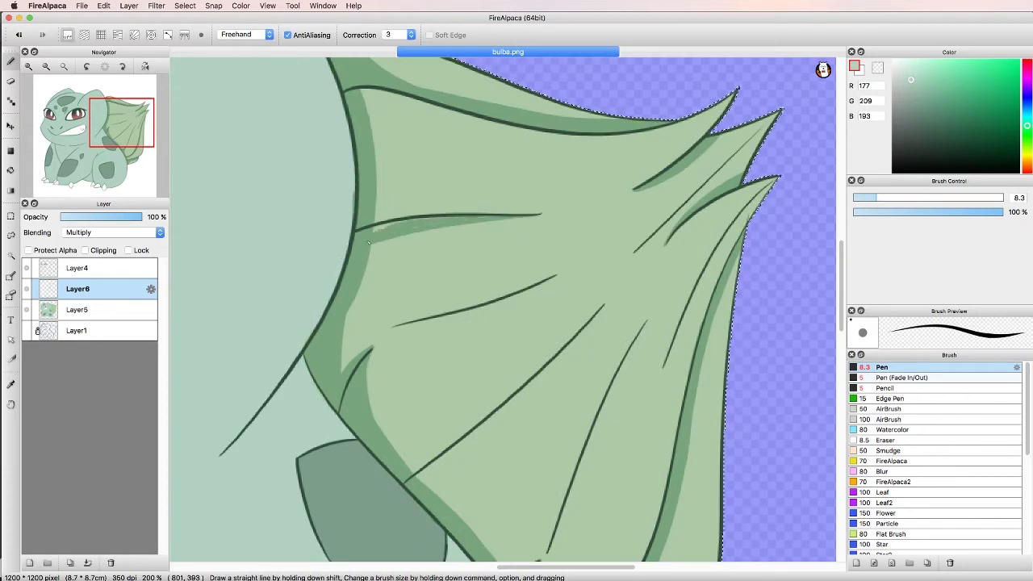
mouse_move(428, 219)
left_mouse_down()
mouse_move(373, 233)
mouse_move(343, 351)
left_mouse_up()
left_click_drag(398, 237, 342, 371)
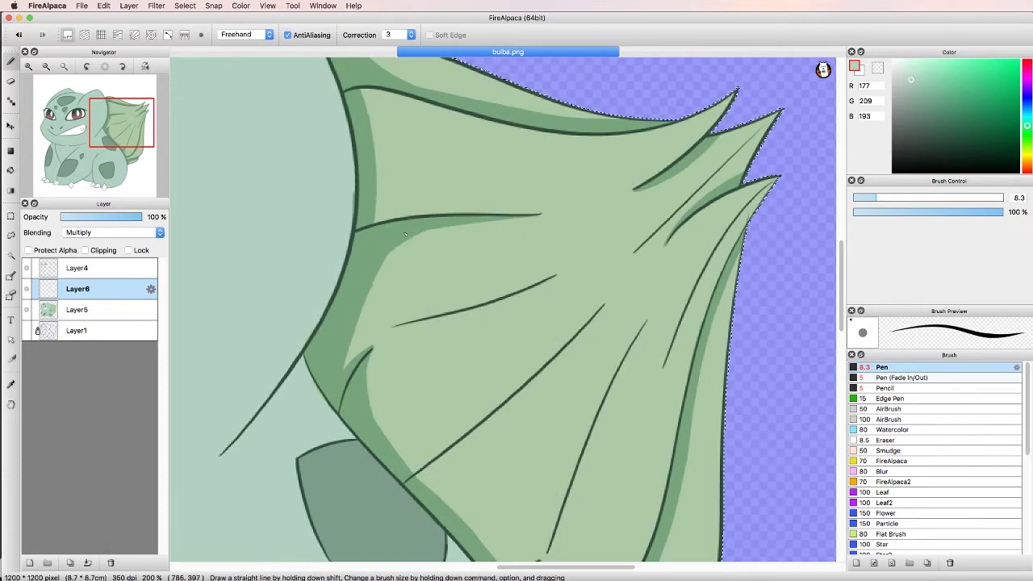
scroll(443, 235, "up", 5)
scroll(444, 235, "left", 5)
mouse_move(618, 273)
left_mouse_down()
mouse_move(547, 283)
mouse_move(541, 271)
mouse_move(554, 339)
left_mouse_up()
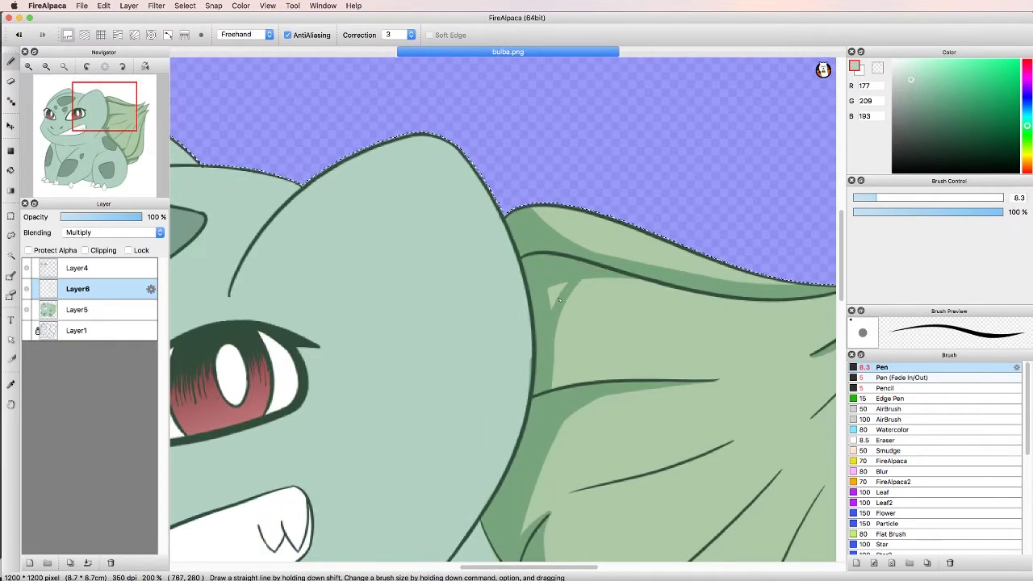
Step: Shade the wedge between Bulbasaur's cheek line and the bulb, filling it down to the top of the shoulder spot
scroll(569, 240, "down", 5)
scroll(568, 239, "left", 3)
left_click_drag(614, 321, 537, 413)
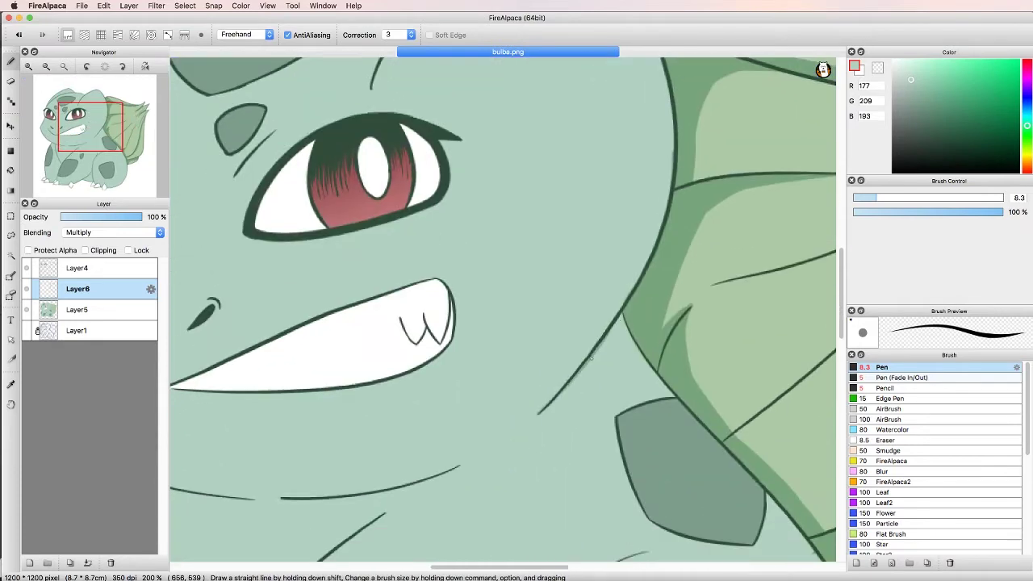
left_click_drag(624, 321, 533, 414)
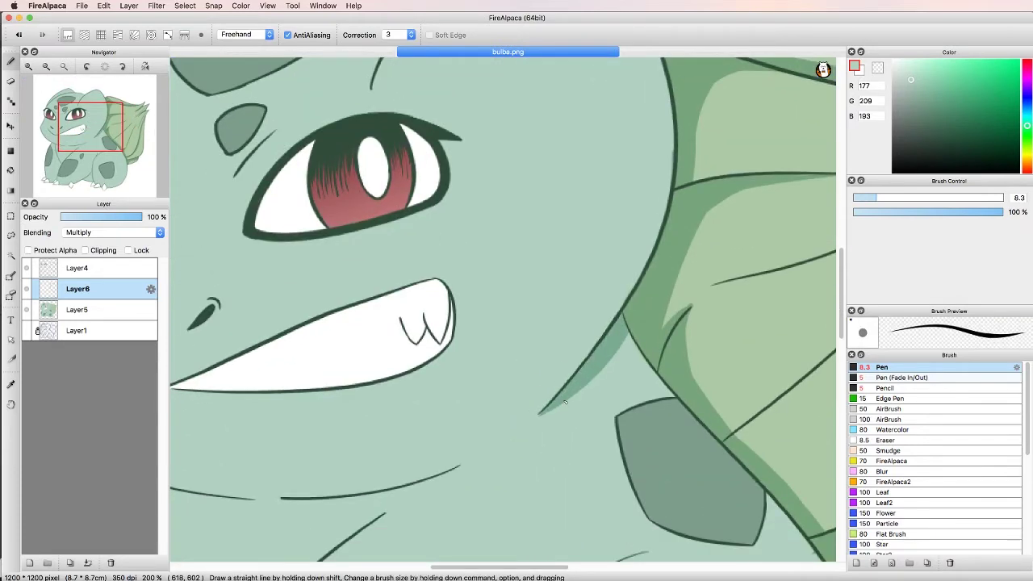
mouse_move(549, 408)
left_mouse_down()
mouse_move(581, 382)
mouse_move(657, 393)
mouse_move(678, 278)
mouse_move(644, 400)
mouse_move(667, 384)
mouse_move(573, 399)
left_mouse_up()
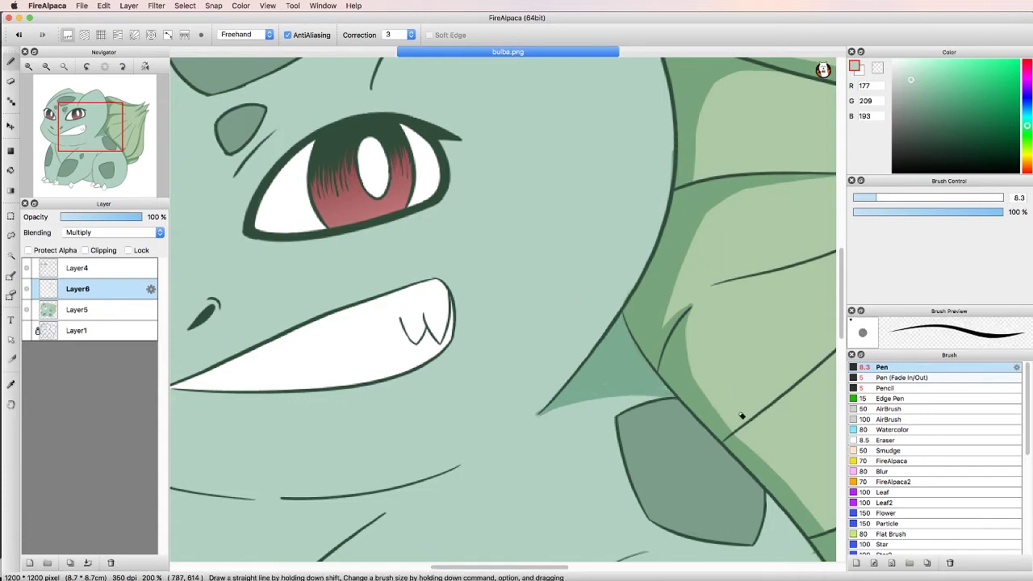
Step: Shade the small crease above the hind leg and fill the belly gap between the front and hind legs
scroll(503, 309, "down", 5)
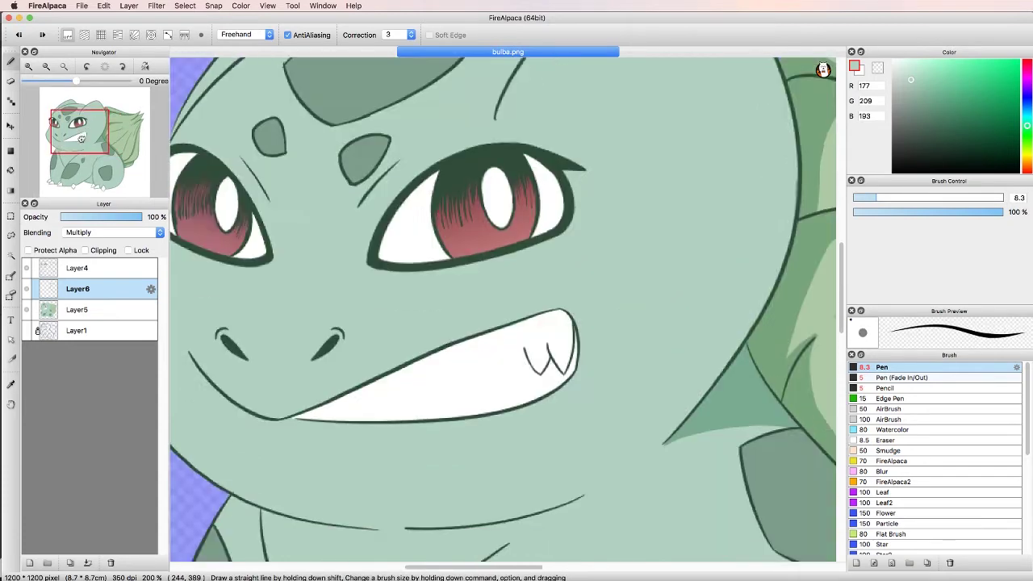
left_click_drag(548, 347, 635, 297)
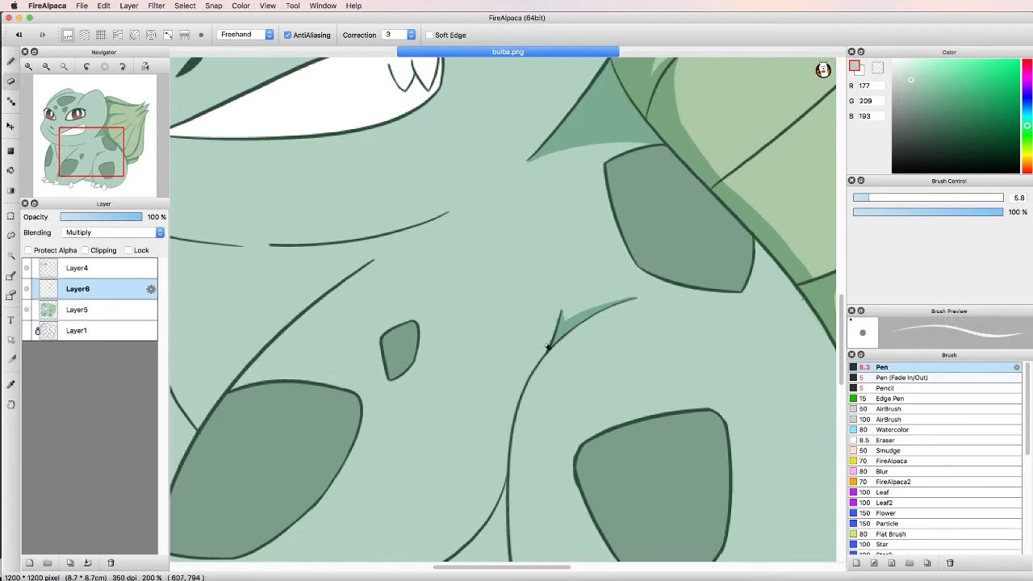
scroll(565, 317, "down", 5)
left_click_drag(601, 441, 582, 447)
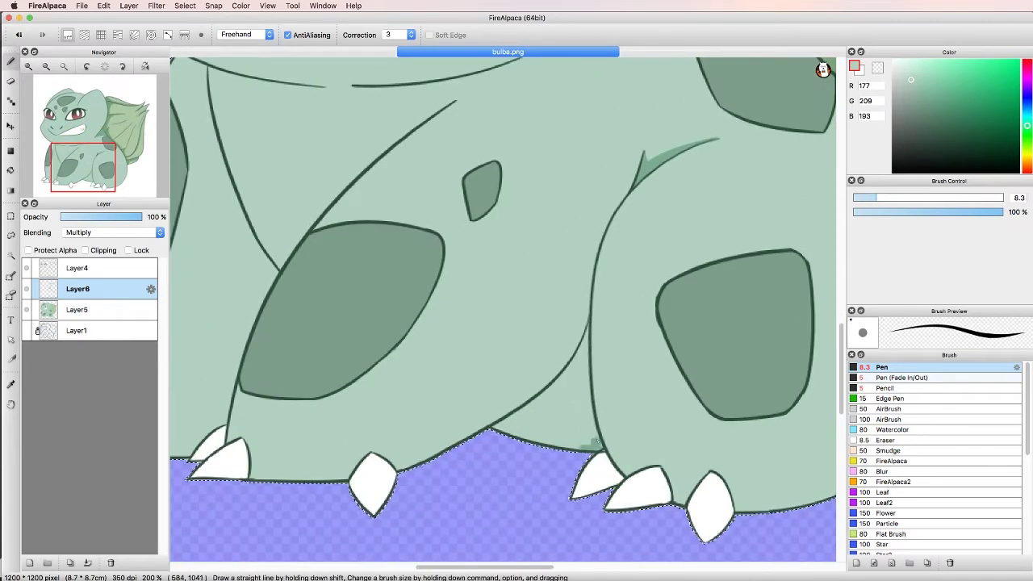
left_click_drag(573, 377, 522, 439)
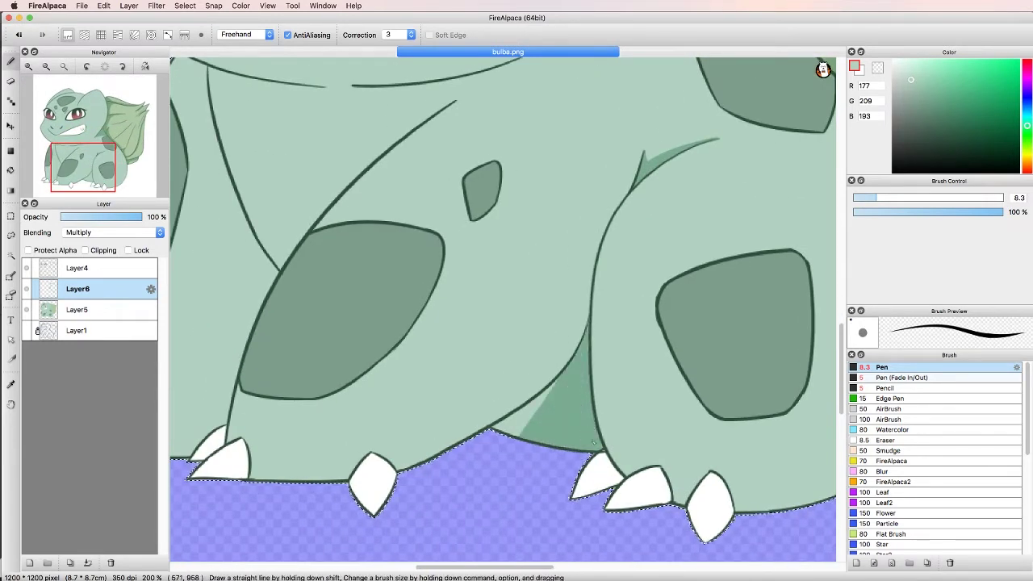
mouse_move(593, 442)
left_mouse_down()
mouse_move(580, 342)
mouse_move(532, 415)
left_mouse_up()
Step: Shade one side of each claw on the hind foot and the near front foot
left_click_drag(613, 458, 579, 493)
left_click_drag(597, 458, 589, 494)
left_click_drag(648, 471, 668, 502)
mouse_move(80, 172)
left_click_drag(80, 173, 90, 182)
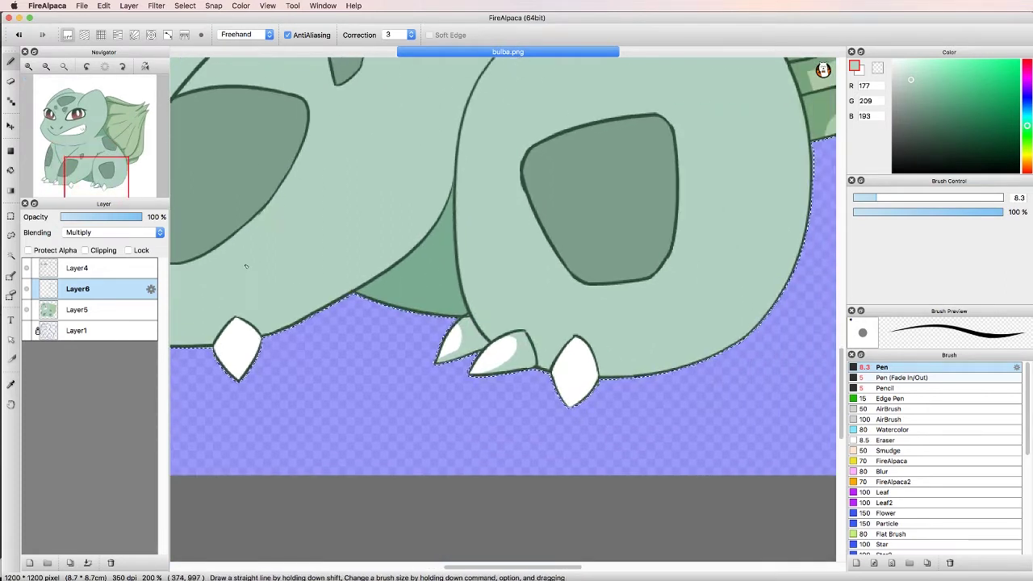
scroll(409, 332, "left", 5)
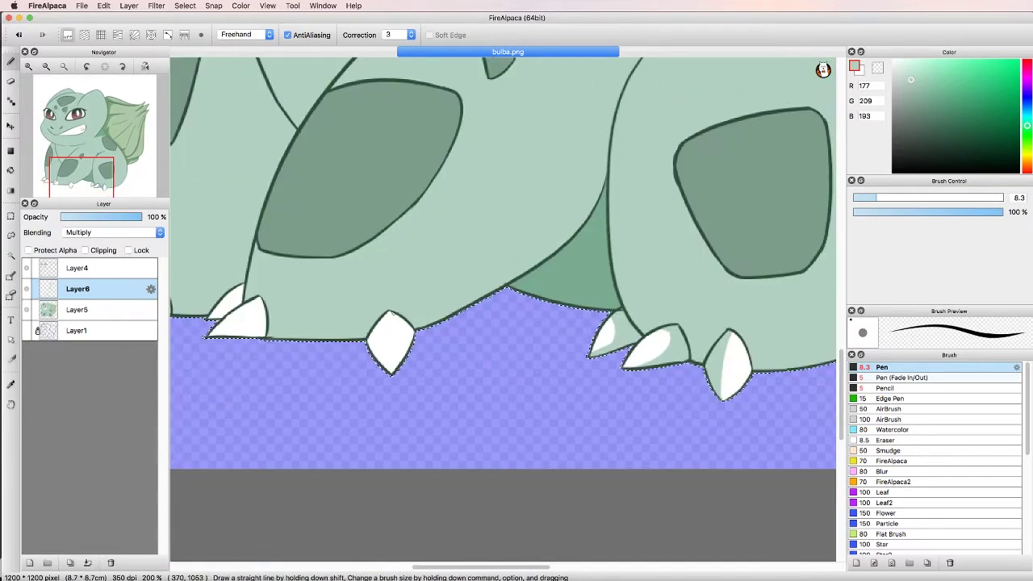
mouse_move(249, 309)
left_mouse_down()
mouse_move(263, 326)
mouse_move(214, 323)
mouse_move(238, 294)
left_mouse_up()
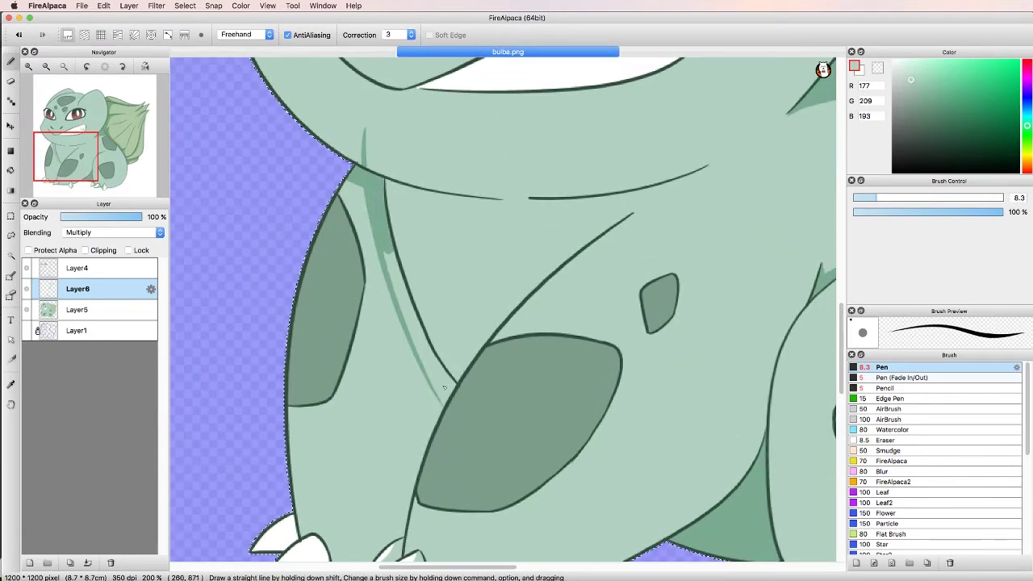
Step: Fill in the shadow strip beside the chest line on the far front leg and erase the overspill on the chin
left_click_drag(444, 388, 446, 397)
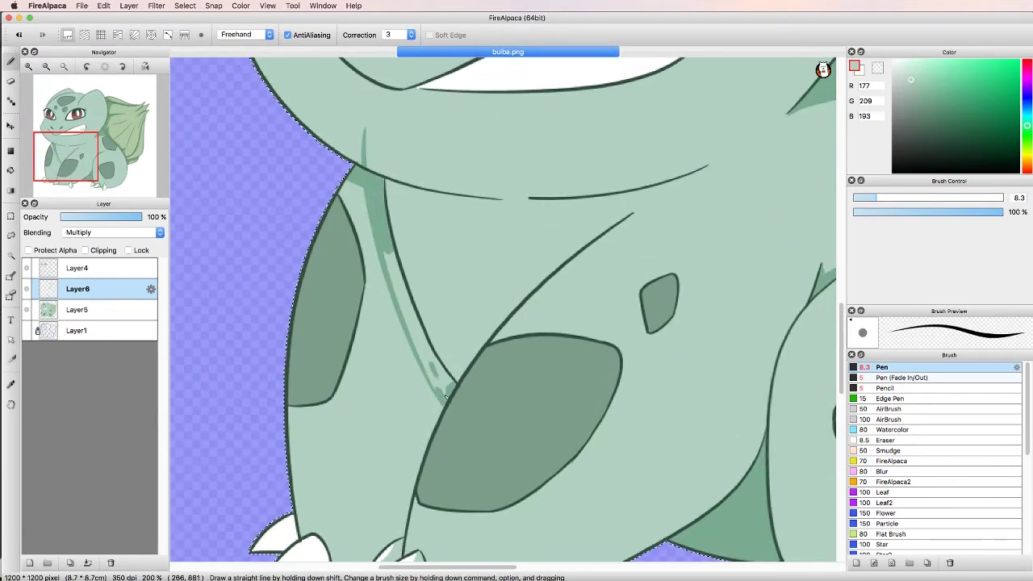
key("e")
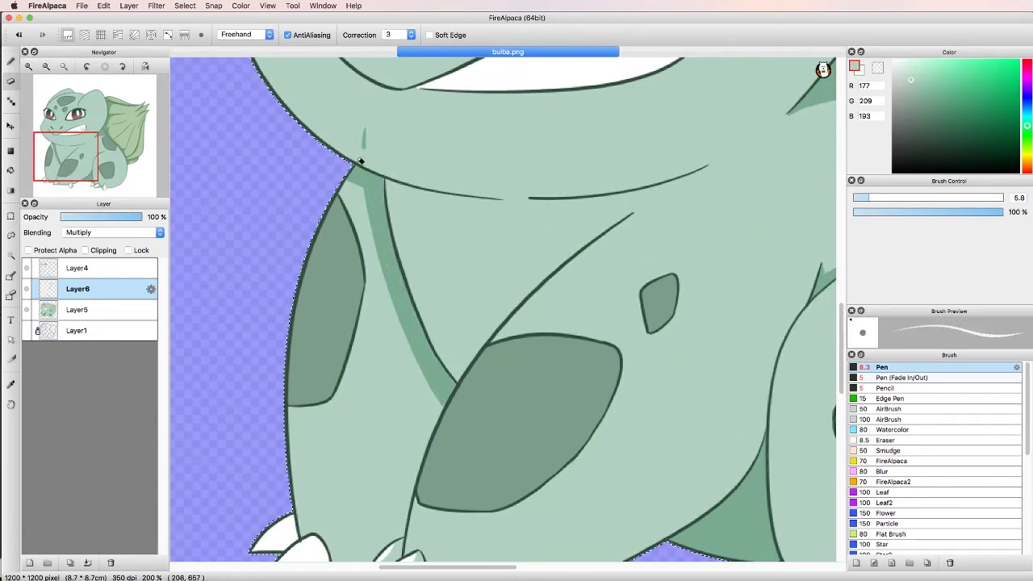
key("super+d")
key("b")
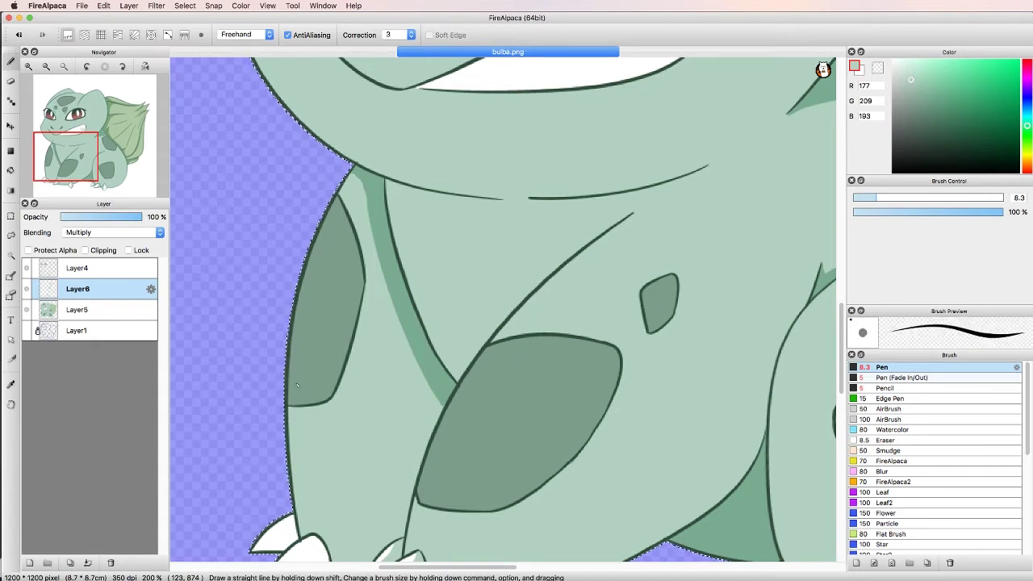
Step: Shade along the near front leg's upper line, beneath the chin on the chest, and in the corner where the chest lines meet
mouse_move(448, 370)
left_mouse_down()
mouse_move(633, 213)
mouse_move(556, 266)
left_mouse_up()
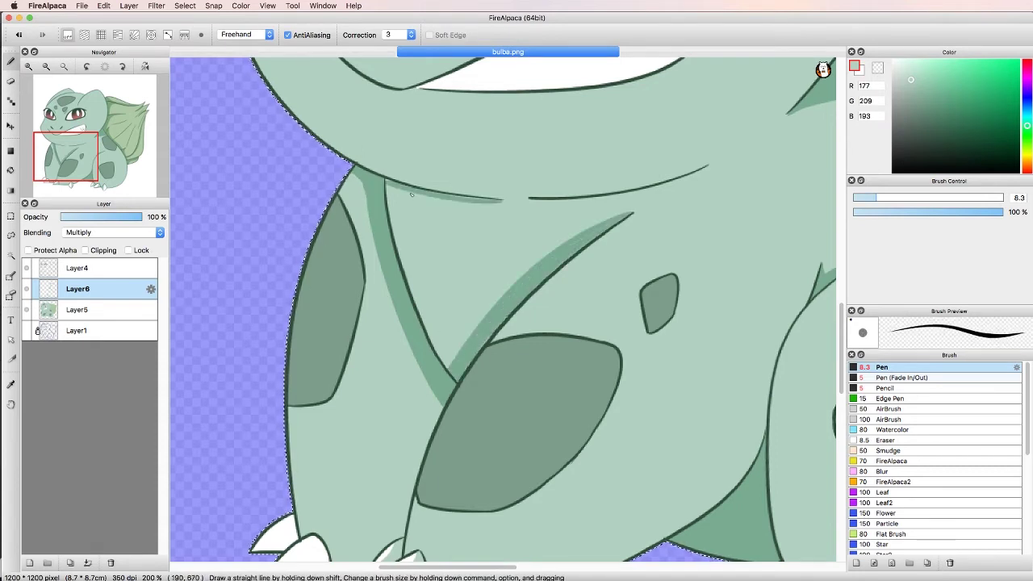
mouse_move(485, 207)
left_mouse_down()
mouse_move(395, 187)
mouse_move(380, 231)
mouse_move(502, 201)
mouse_move(455, 217)
left_mouse_up()
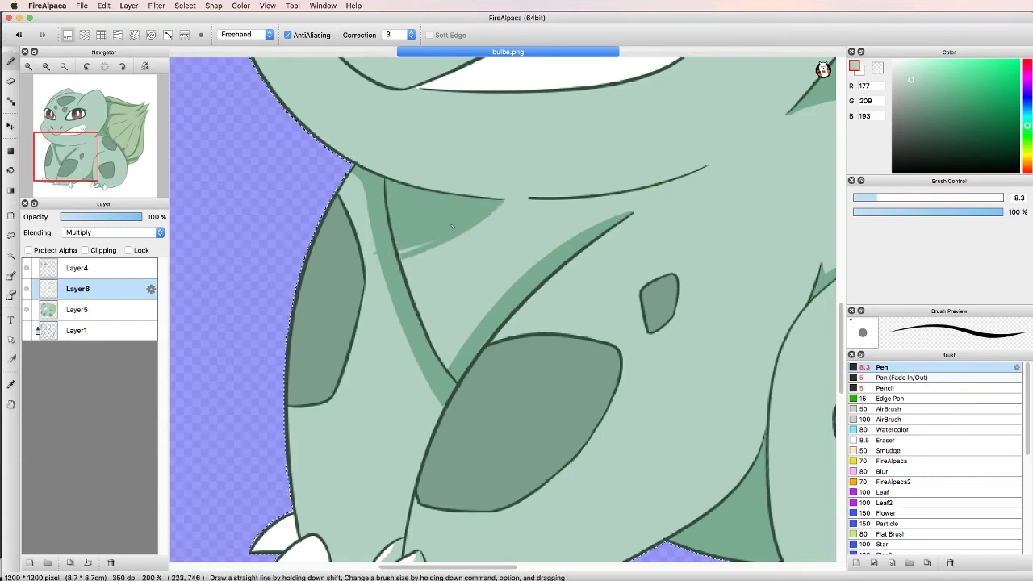
mouse_move(478, 326)
left_mouse_down()
mouse_move(428, 336)
mouse_move(462, 346)
mouse_move(434, 347)
left_mouse_up()
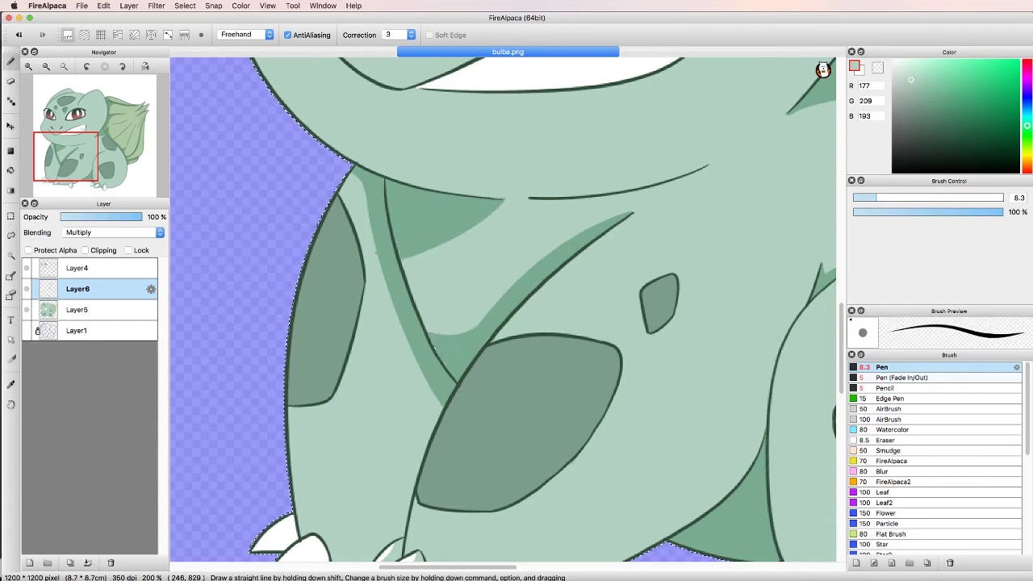
Step: Shade the forehead beside the near ear's inner line and cover the far ear with shadow
left_click_drag(68, 161, 77, 108)
left_click_drag(565, 158, 518, 261)
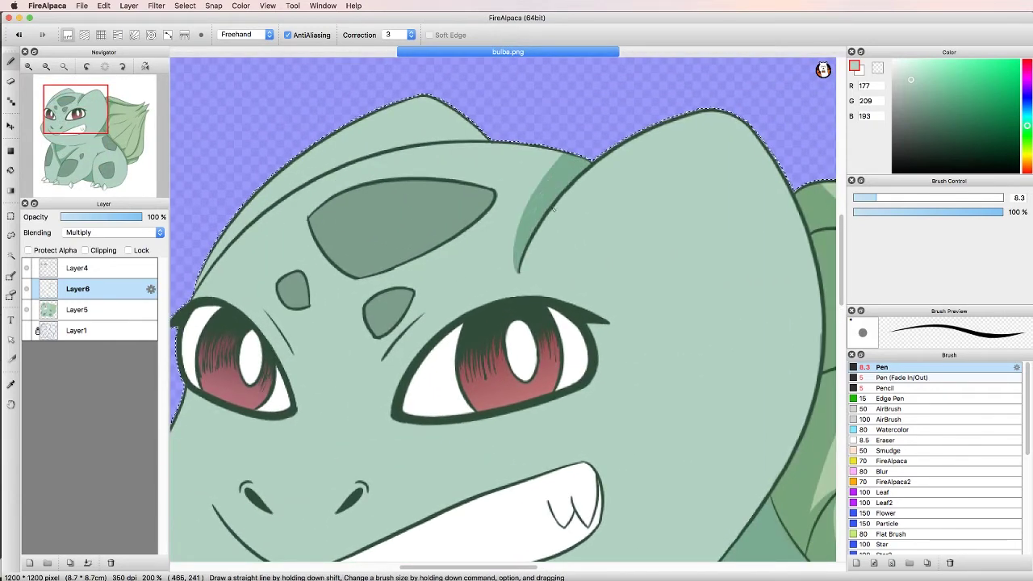
mouse_move(236, 239)
left_mouse_down()
mouse_move(306, 173)
mouse_move(379, 141)
mouse_move(526, 144)
left_mouse_up()
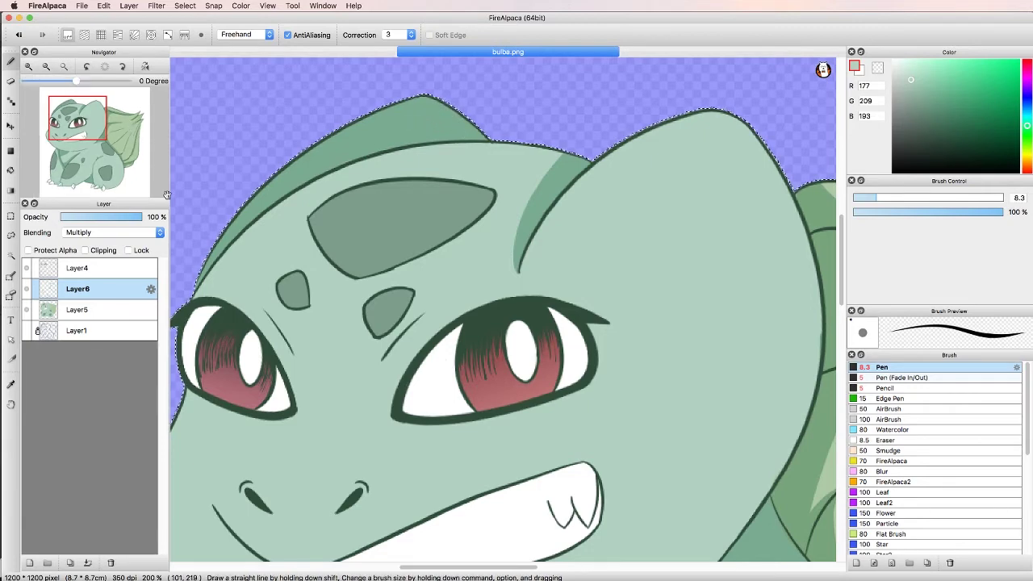
Step: Add a new Multiply layer above Layer6 and shade the upper part of both eyes beneath the lids
left_click(29, 562)
mouse_move(403, 408)
left_mouse_down()
mouse_move(588, 331)
mouse_move(476, 352)
mouse_move(532, 308)
mouse_move(420, 399)
left_mouse_up()
left_click_drag(452, 339, 411, 388)
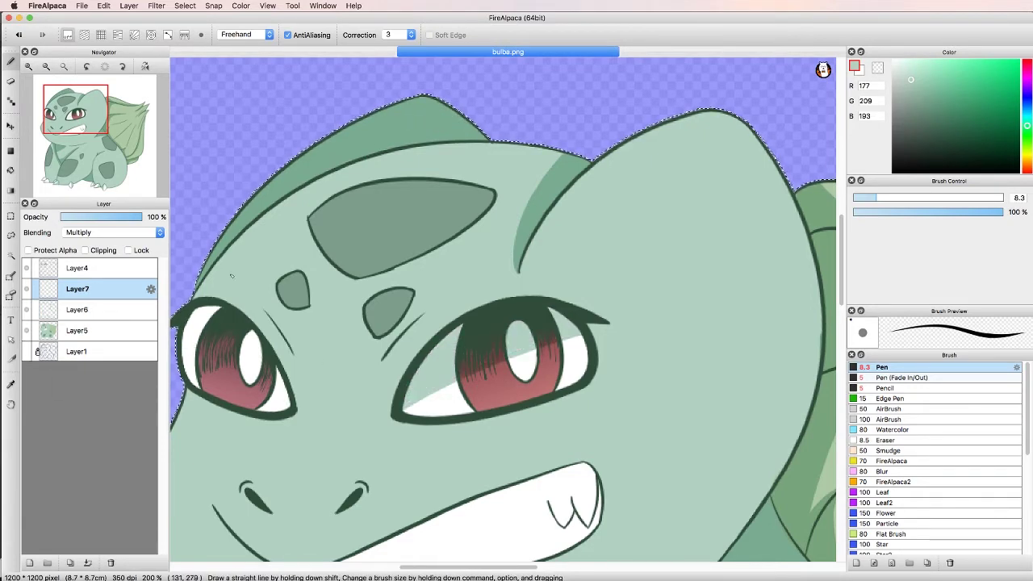
mouse_move(201, 338)
left_mouse_down()
mouse_move(286, 408)
mouse_move(238, 326)
left_mouse_up()
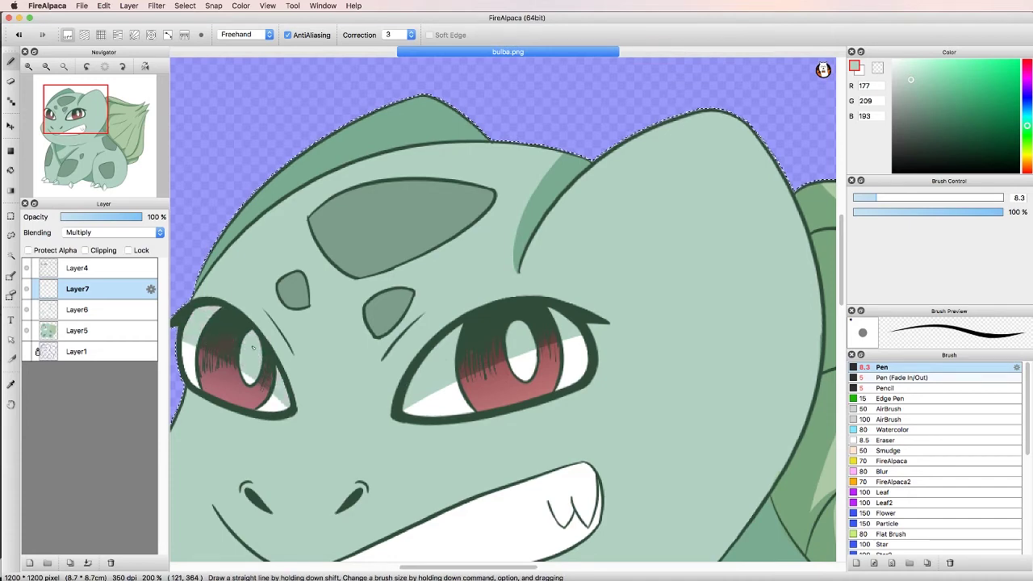
Step: Return to Layer6 and shade the teeth along the upper lip line, undoing the stray stroke
scroll(306, 387, "down", 5)
scroll(343, 412, "up", 1)
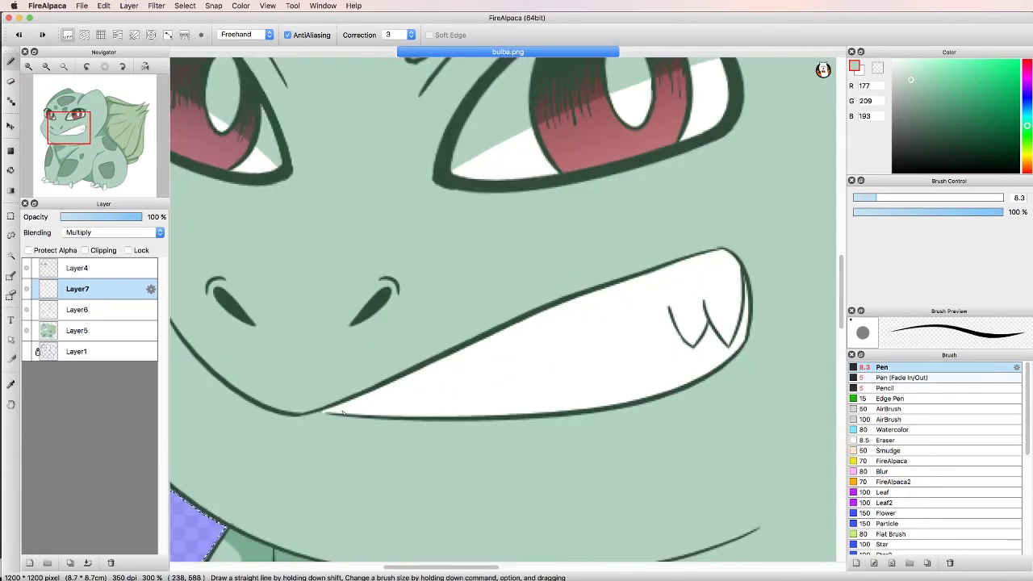
left_click(77, 309)
left_click_drag(730, 257, 326, 413)
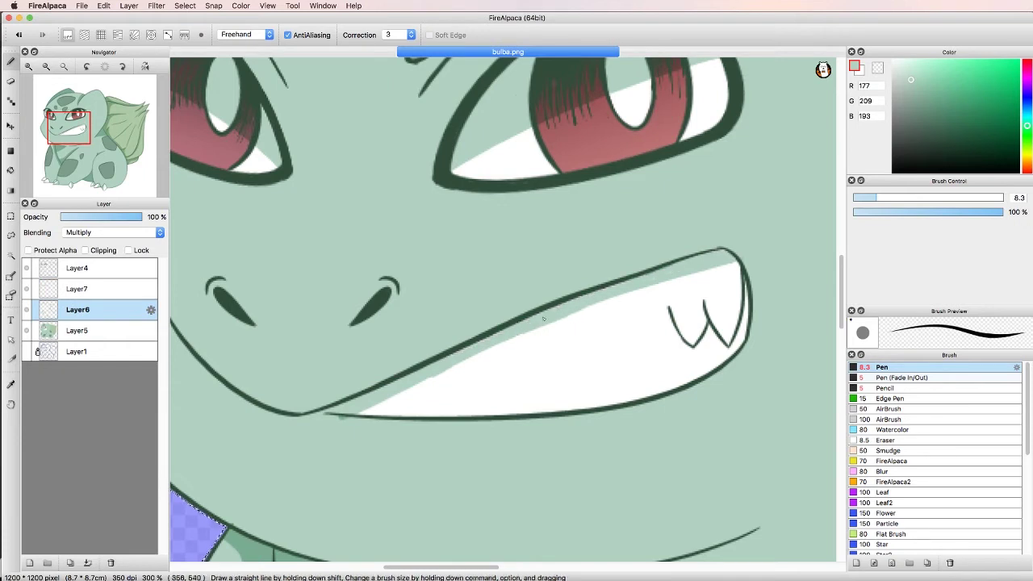
key("super+z")
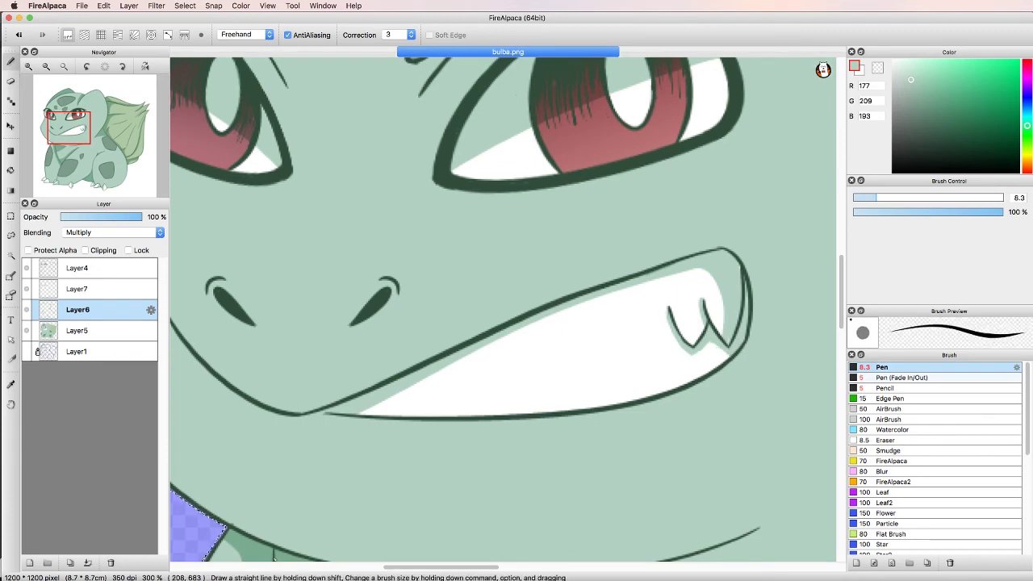
Step: Shade the claws of the far front foot
mouse_move(69, 127)
left_mouse_down()
mouse_move(80, 106)
mouse_move(50, 178)
left_mouse_up()
mouse_move(439, 381)
left_mouse_down()
mouse_move(469, 345)
mouse_move(399, 345)
mouse_move(431, 362)
left_mouse_up()
mouse_move(573, 363)
left_mouse_down()
mouse_move(618, 380)
mouse_move(597, 403)
left_mouse_up()
Step: Trim the chest shadow by erasing the fill in the corner where the chest line meets the near front leg
scroll(532, 419, "down", 5)
scroll(524, 266, "up", 5)
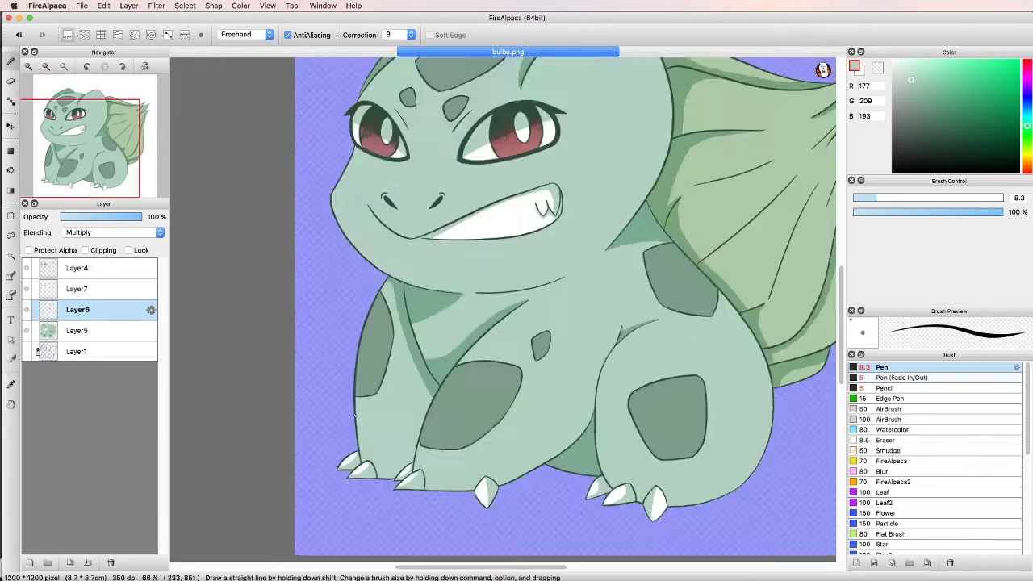
left_click_drag(613, 246, 476, 407)
key("super+z")
left_click_drag(472, 343, 464, 451)
left_click_drag(560, 318, 484, 411)
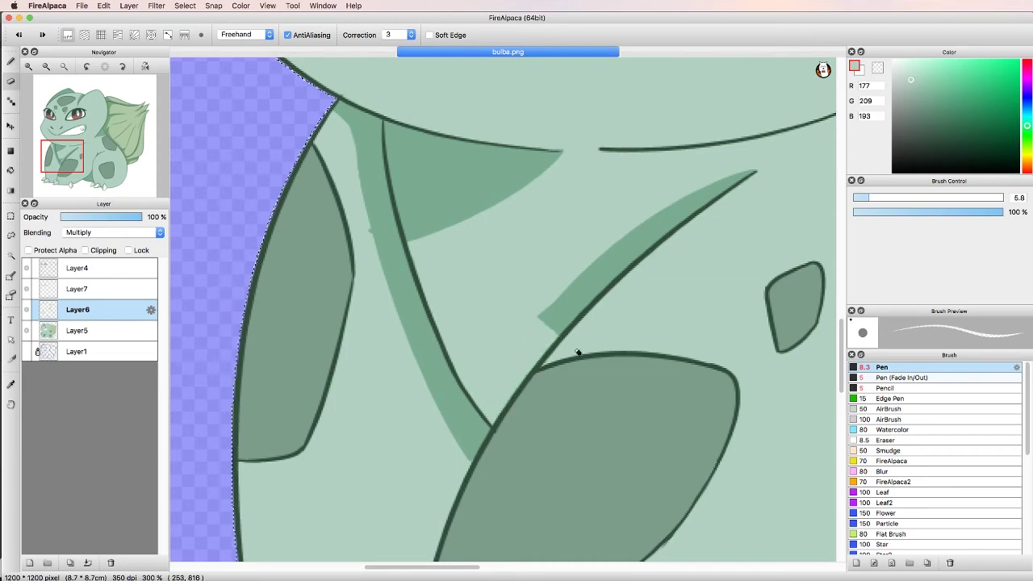
key("b")
Step: Set the Pen size to 16 and shade the hind leg's rounded rear edge from the bulb down to the foot
scroll(369, 230, "down", 4)
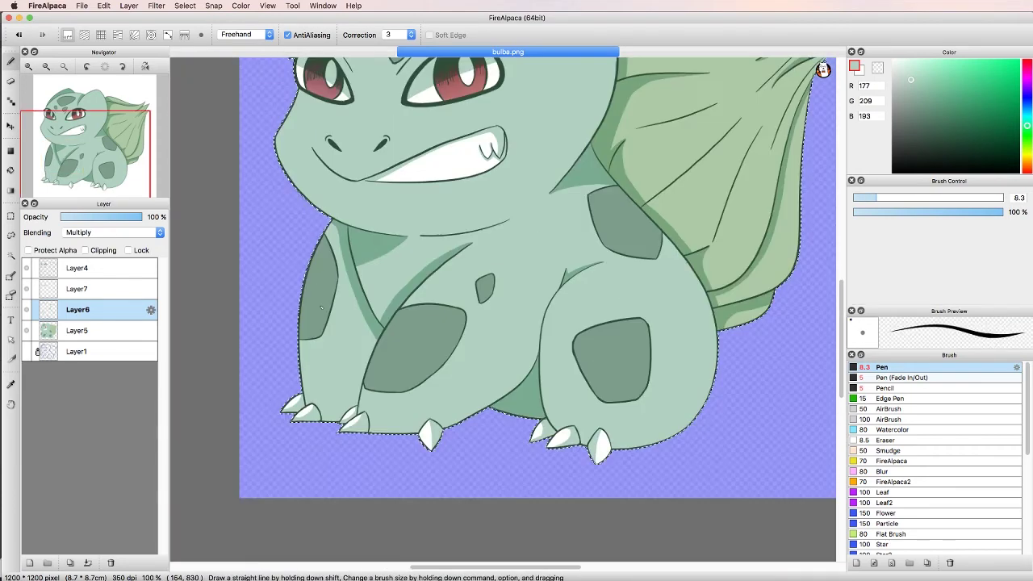
scroll(580, 468, "up", 2)
left_click(902, 198)
mouse_move(742, 379)
left_mouse_down()
mouse_move(645, 456)
mouse_move(750, 355)
mouse_move(701, 146)
left_mouse_up()
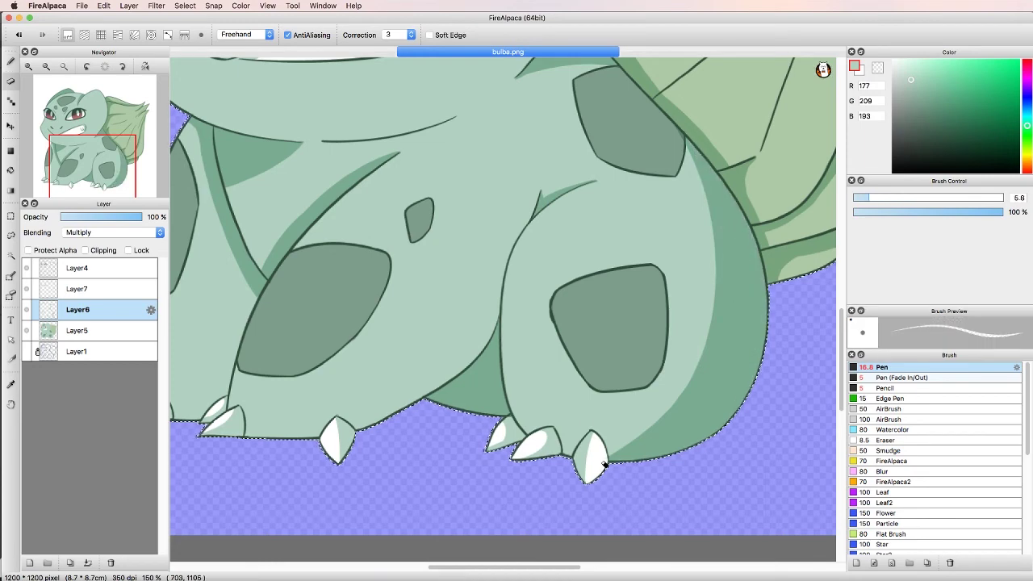
left_click_drag(539, 190, 365, 426)
Step: Shade the inner side of the far front leg from the chin down to the claws, overlapping the edge of its spot
scroll(380, 438, "left", 5)
scroll(380, 438, "up", 2)
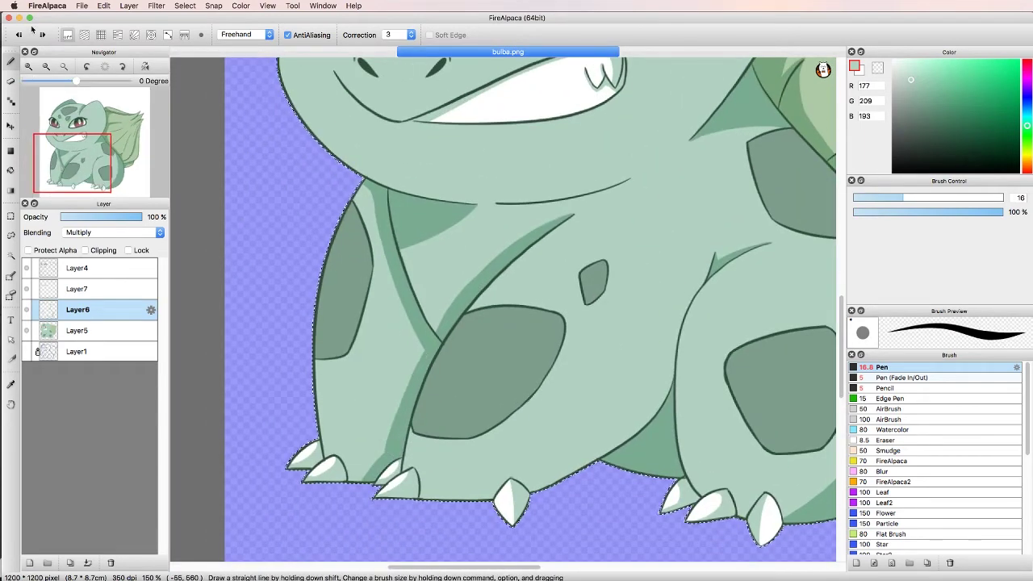
mouse_move(387, 428)
left_mouse_down()
mouse_move(399, 273)
mouse_move(419, 400)
left_mouse_up()
left_click_drag(392, 312, 349, 200)
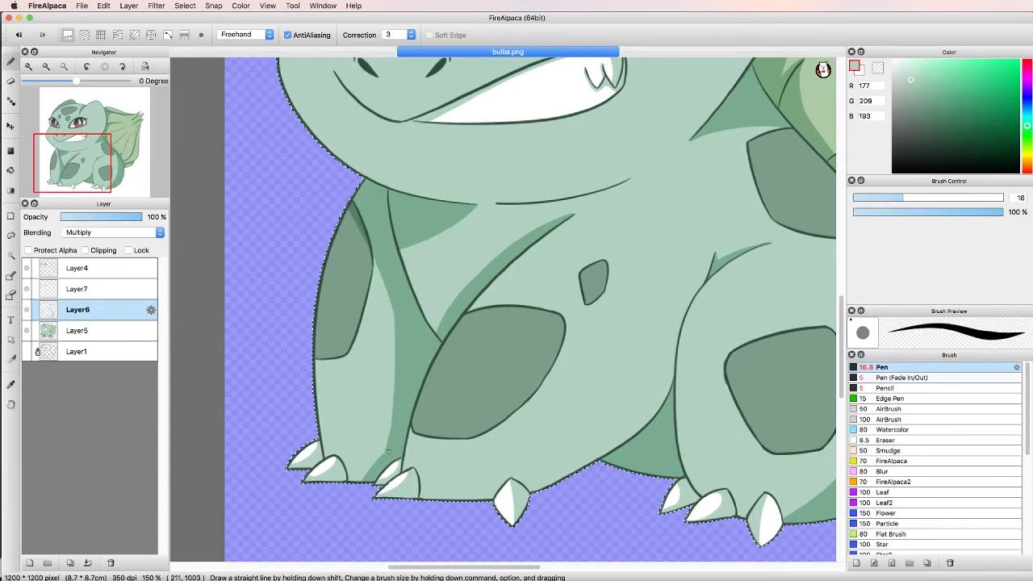
left_click_drag(388, 451, 330, 244)
Step: Shade the lower belly in a curve from the crease above the hind leg down to the near front foot
left_click_drag(699, 278, 421, 490)
key("super+z")
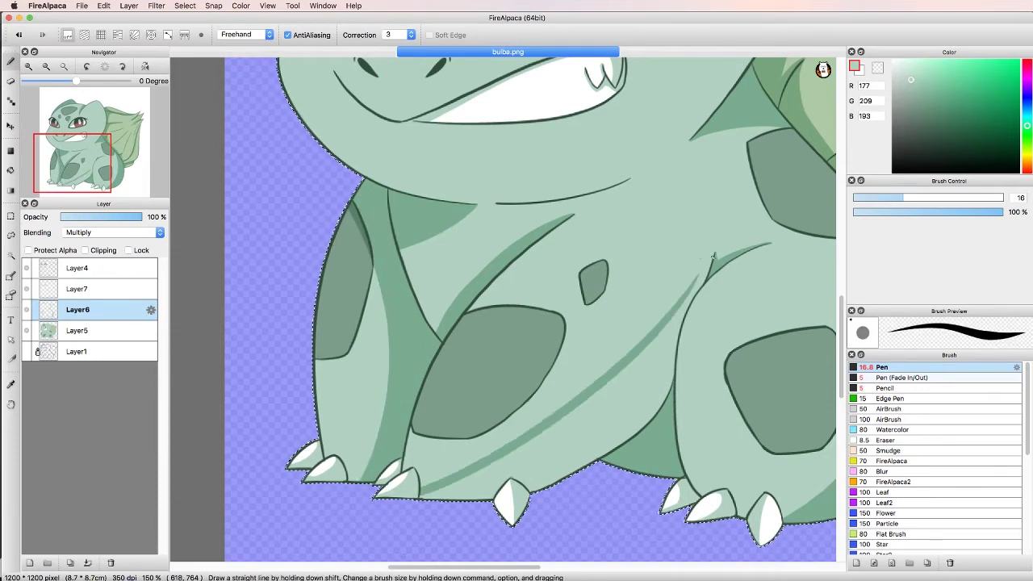
left_click_drag(710, 256, 657, 420)
mouse_move(658, 367)
left_mouse_down()
mouse_move(565, 460)
mouse_move(435, 496)
left_mouse_up()
left_click_drag(490, 466, 412, 499)
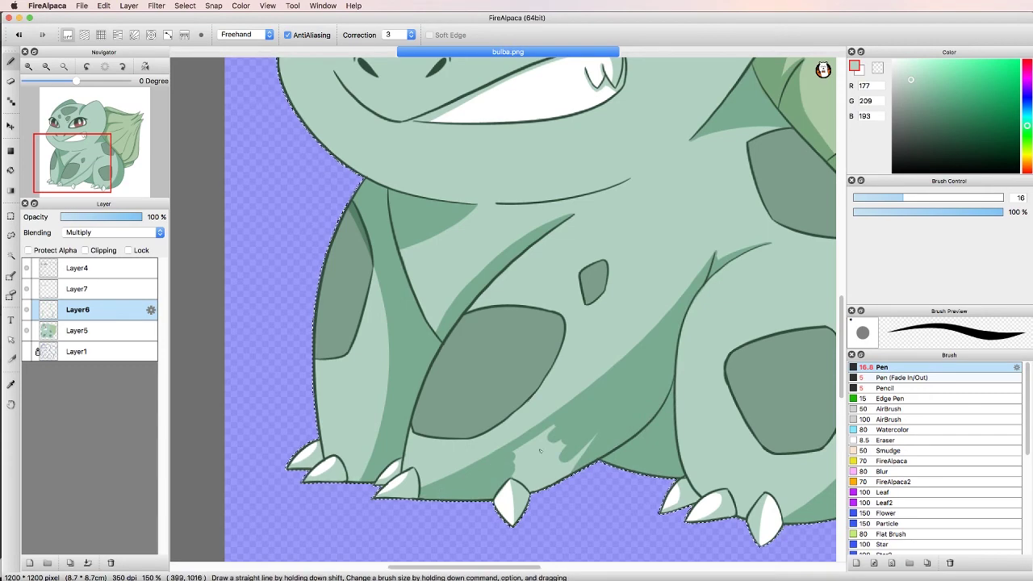
left_click_drag(565, 436, 524, 482)
Step: Try softening the body shadows with the Blur brush, and undo the blurring
scroll(510, 254, "down", 2)
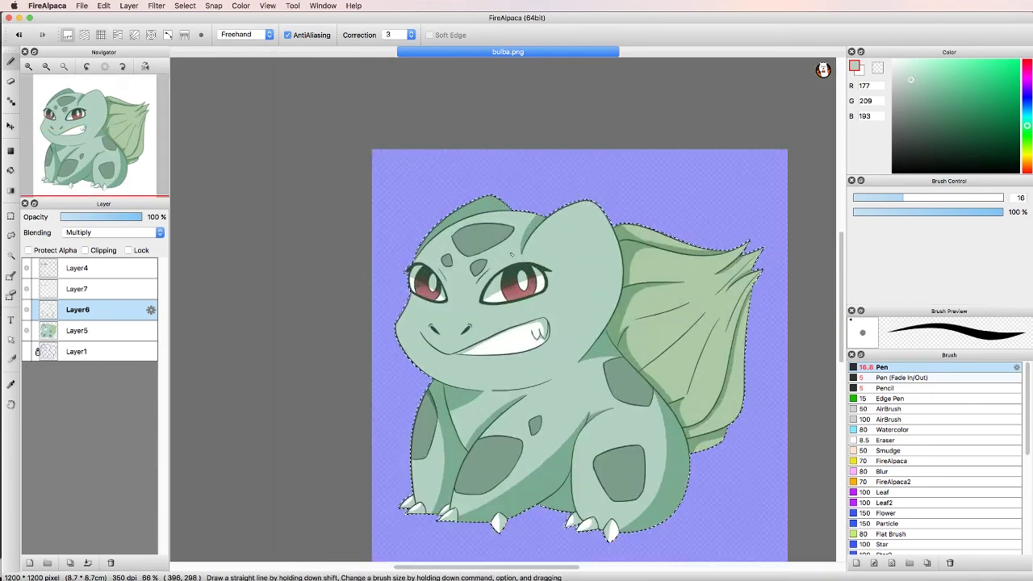
left_click(878, 470)
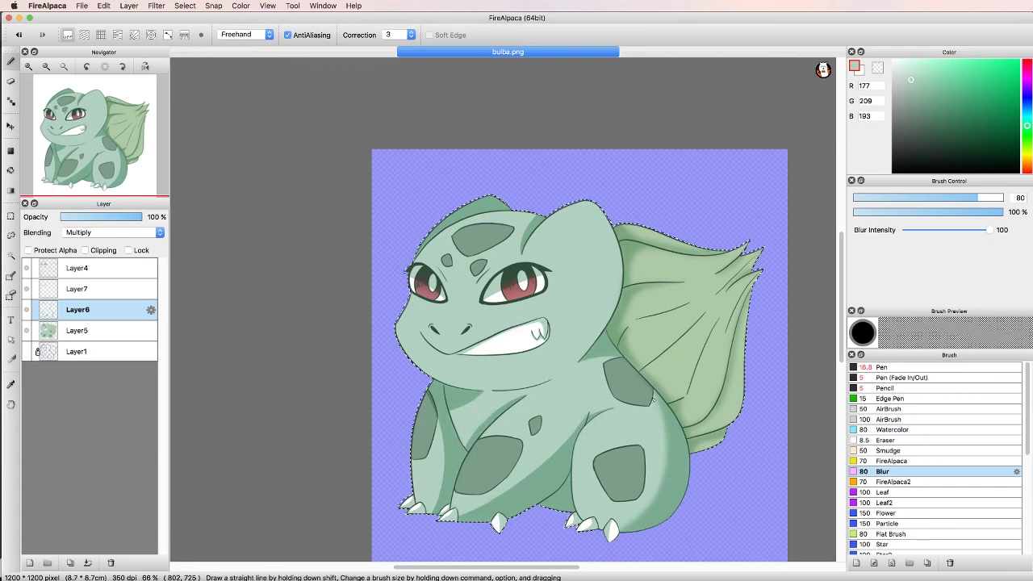
key("super+z")
key("super+z")
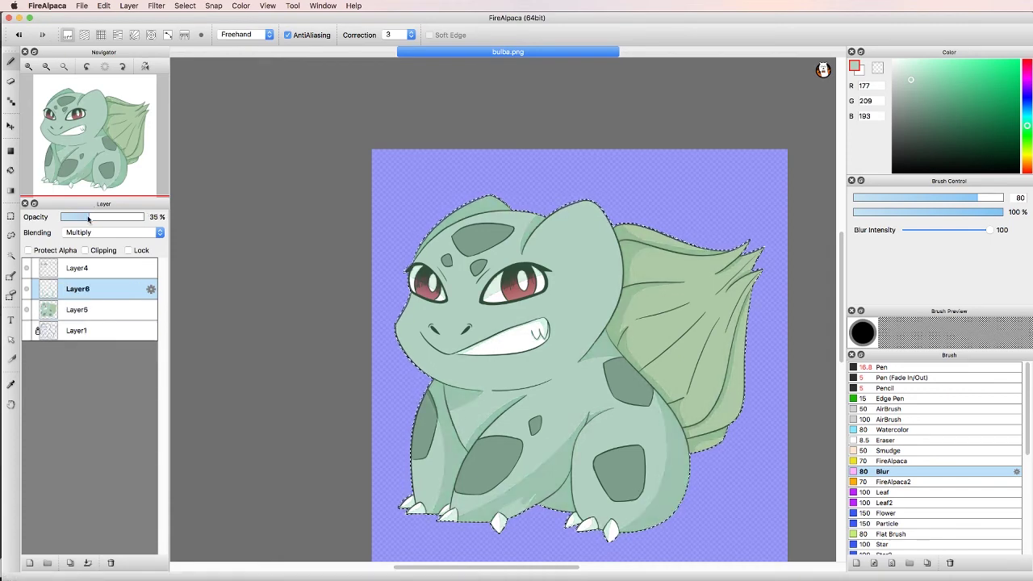
Step: Add a new layer above the body shading layer and set its blending mode to Multiply for a linear foreground gradient
left_click(30, 567)
left_click(11, 190)
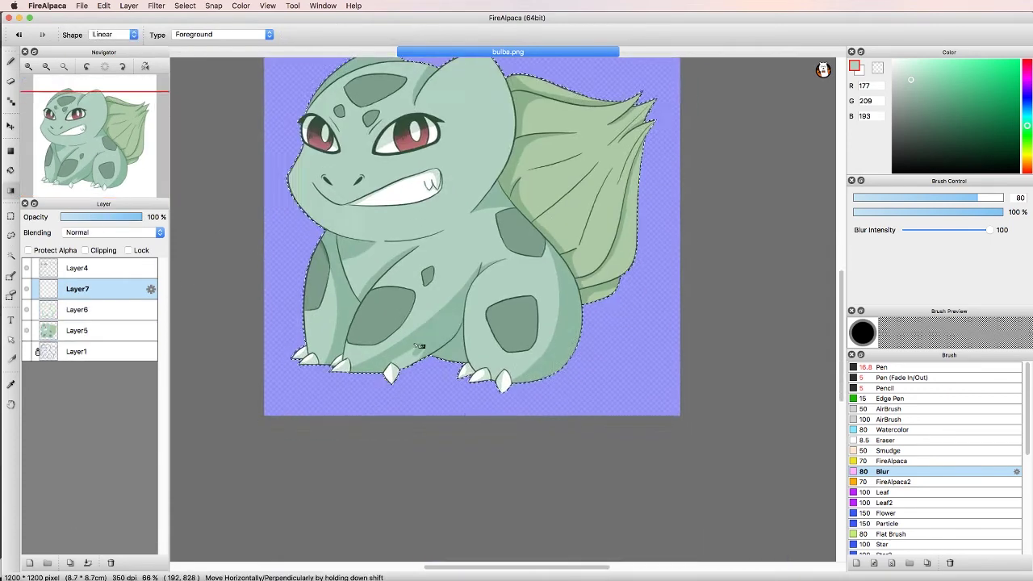
scroll(500, 307, "down", 3)
left_click(71, 233)
left_click(79, 242)
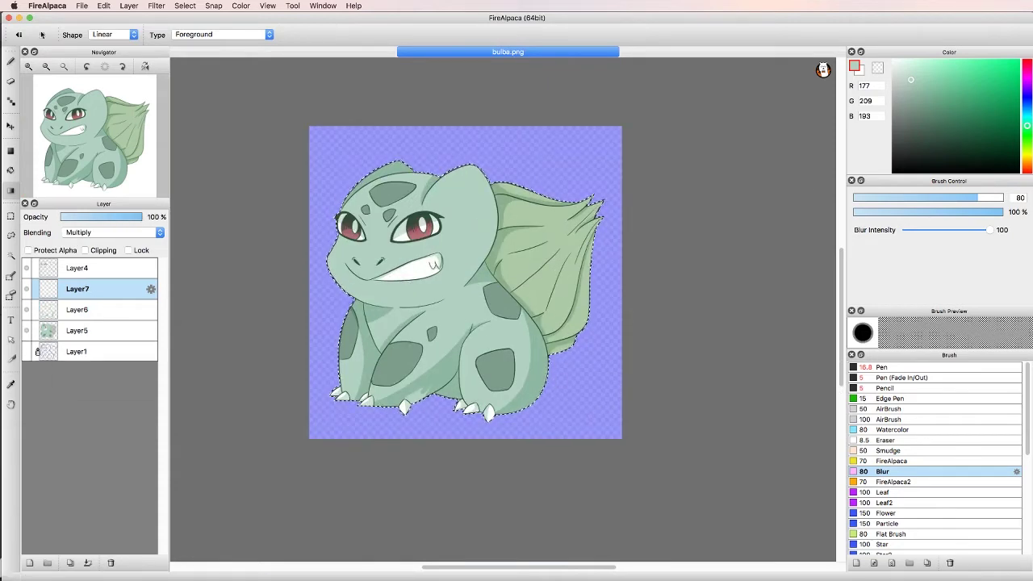
Step: Touch up the lower belly shadow near the front foot on Layer6 with the Pen, sampling the body green from the drawing
scroll(371, 347, "up", 3)
left_click(78, 309)
left_click(11, 61)
left_click(882, 367)
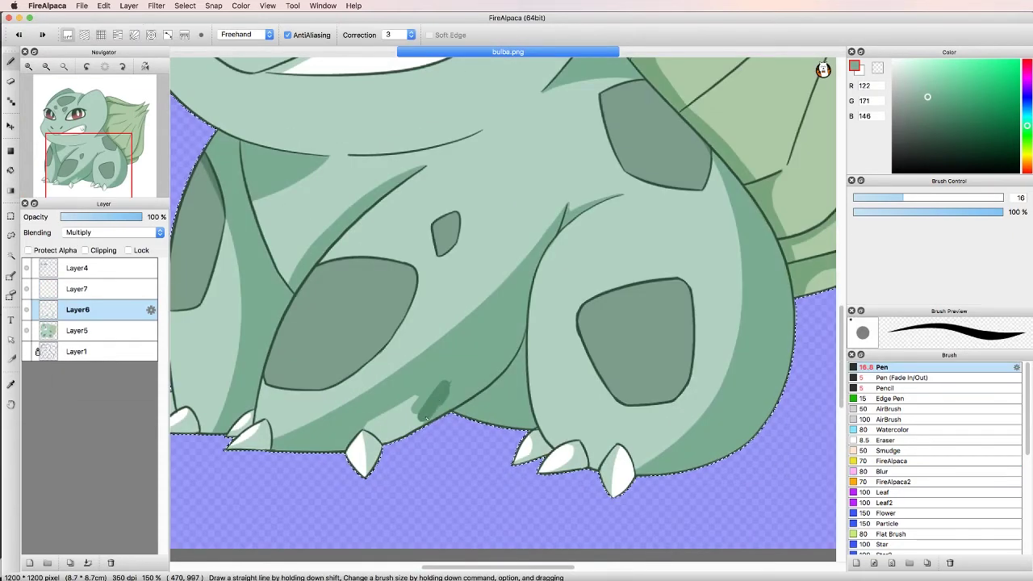
left_click(113, 232)
left_click(73, 233)
left_click(446, 391, "alt")
left_click(382, 427, "alt")
Step: Darken the lower body and bulb with a green foreground gradient on Layer7, and create a layer above it with Add blending
left_click(77, 288)
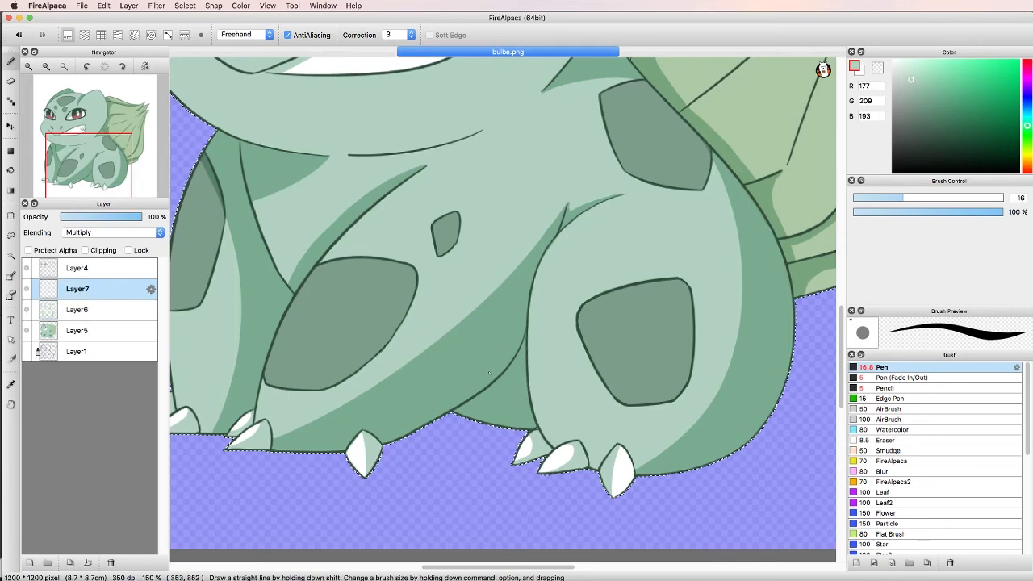
left_click(11, 190)
scroll(454, 371, "down", 2)
scroll(454, 371, "down", 3)
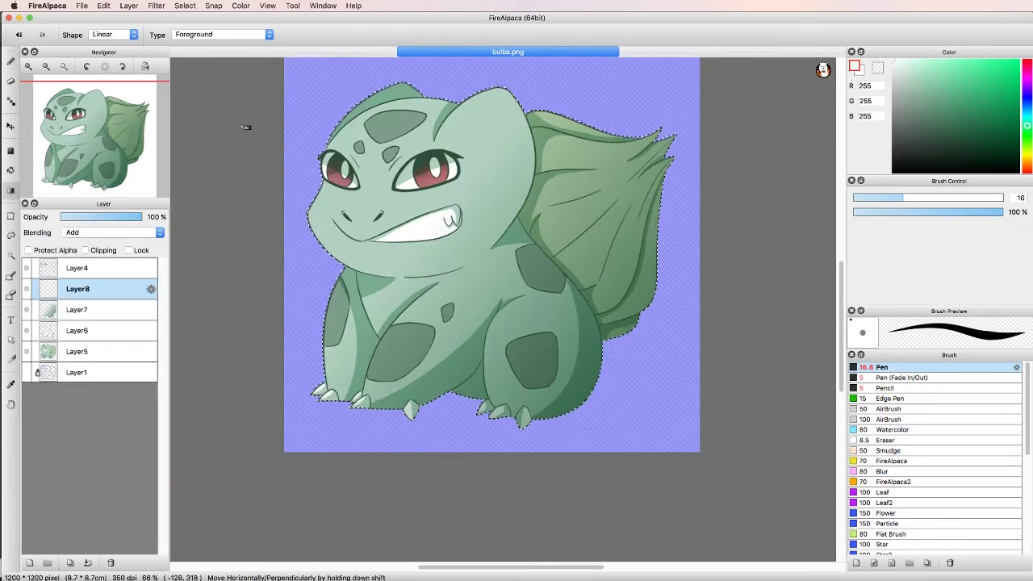
Step: Apply a white gradient downward from the head on the Add layer, reduce its opacity to 22%, and clear the selection
left_click_drag(484, 88, 484, 403)
left_click_drag(142, 216, 69, 217)
key("super+d")
scroll(393, 299, "down", 1)
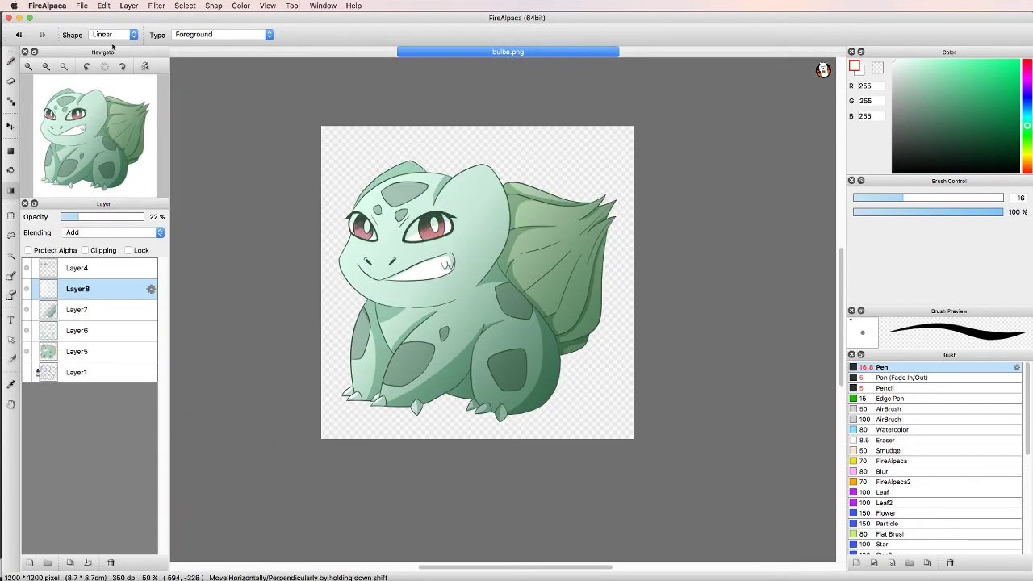
Step: Open the image Zir.png from its folder for use as a watermark
left_click(81, 5)
left_click(105, 89)
key("Escape")
left_click(81, 5)
left_click(97, 41)
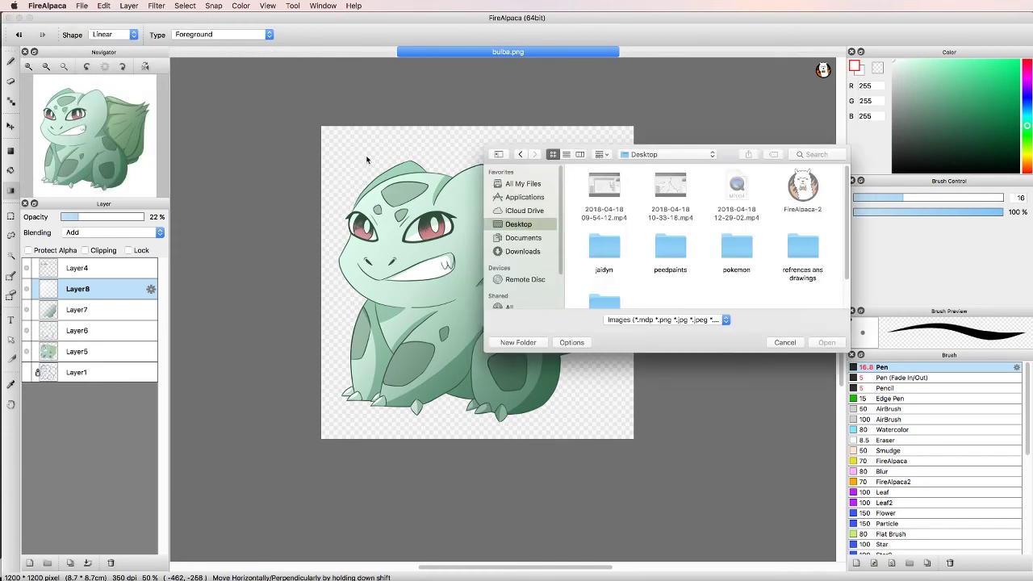
scroll(702, 233, "down", 2)
left_click(772, 185)
left_click(826, 342)
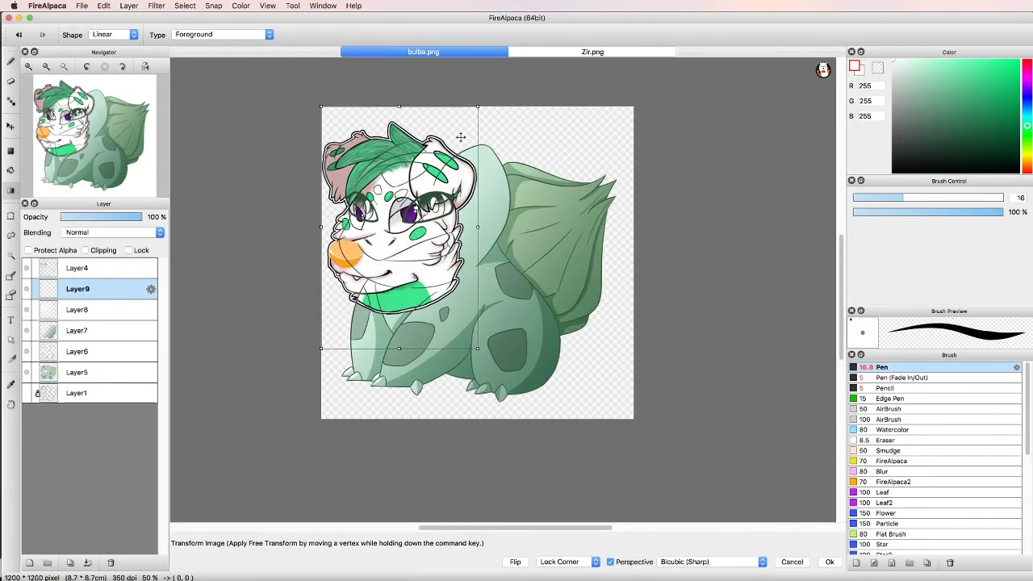
Step: Shrink the pasted Zir image onto the far front leg and make it a faint watermark on a layer above the line art
left_click_drag(460, 137, 356, 337)
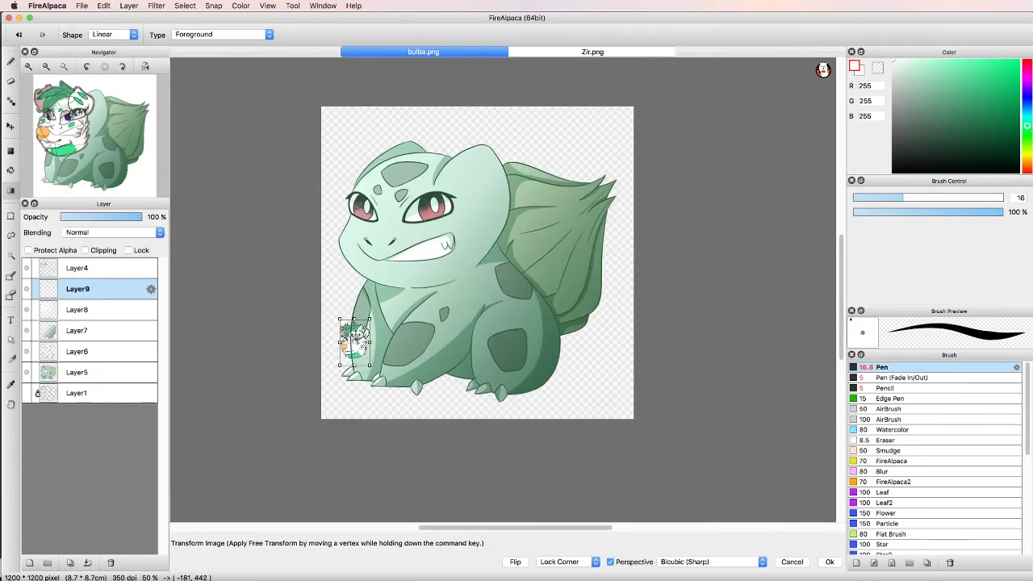
key("Return")
left_click_drag(78, 288, 77, 266)
left_click_drag(138, 216, 84, 216)
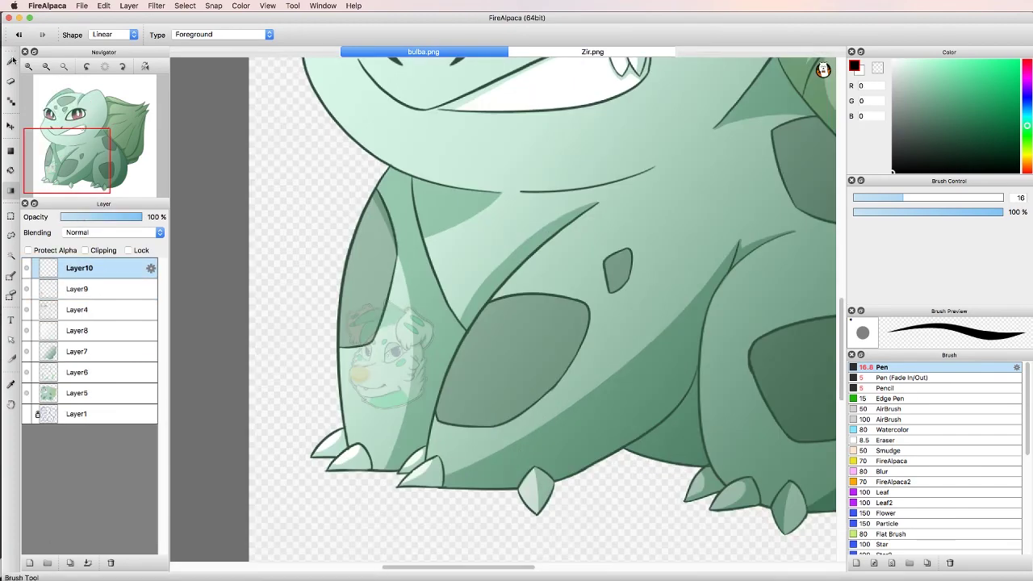
Step: Sign the drawing in black over the watermark on Layer10 with Pen (Fade In/Out) at size 5, undoing unwanted strokes
left_click(12, 60)
scroll(387, 355, "up", 3)
left_click(903, 377)
mouse_move(392, 294)
left_mouse_down()
mouse_move(358, 403)
mouse_move(403, 322)
mouse_move(440, 404)
left_mouse_up()
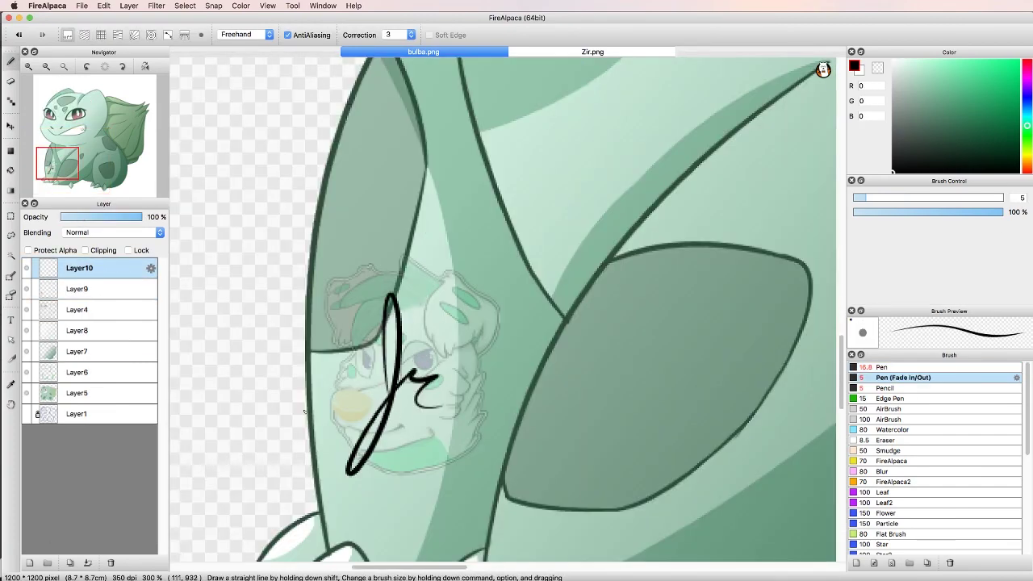
key("super+z")
key("super+z")
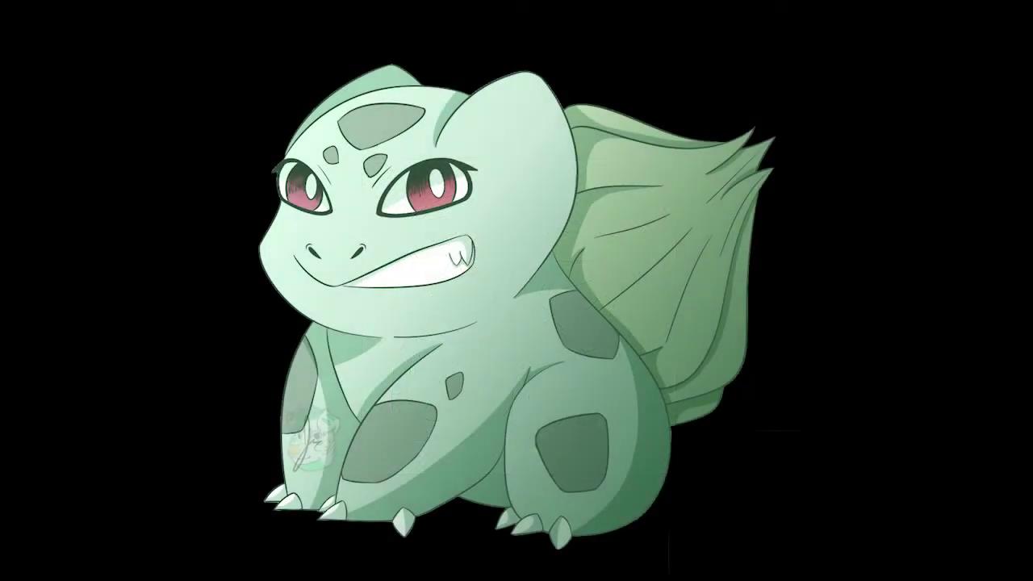